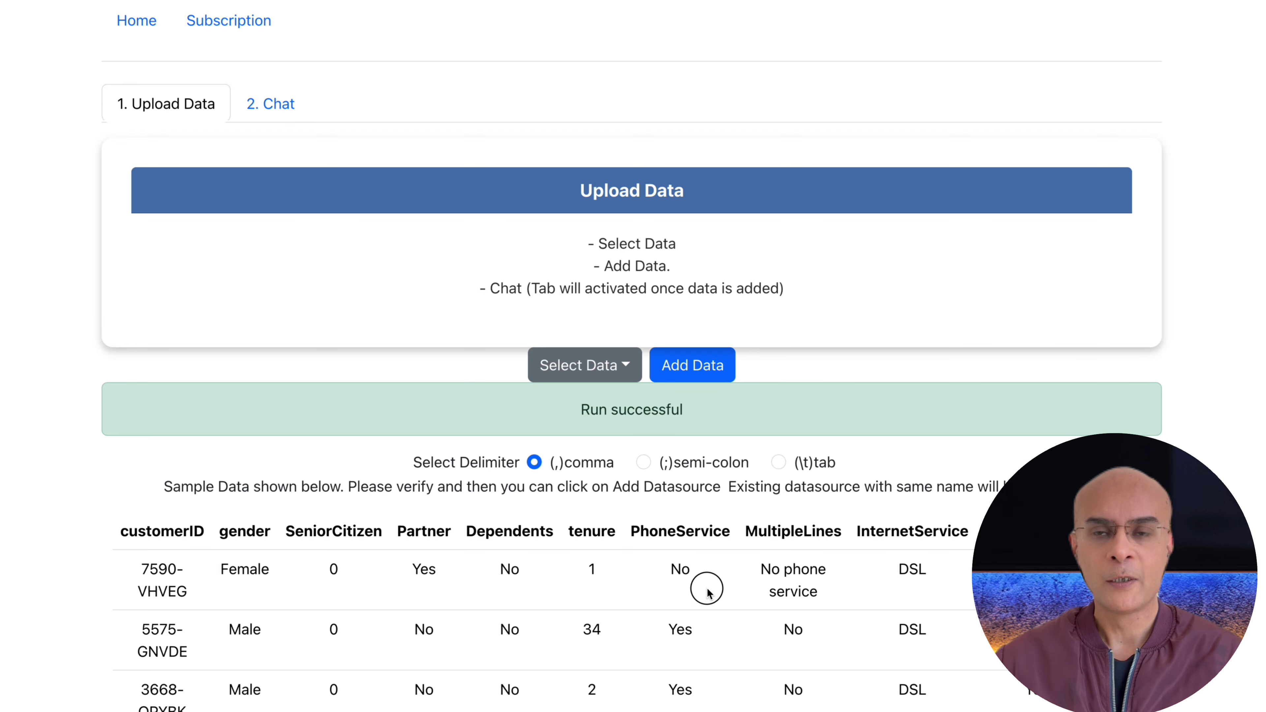
Step: Look through the columns of the sample customer data, and open the chat with the data
scroll(701, 588, "right", 5)
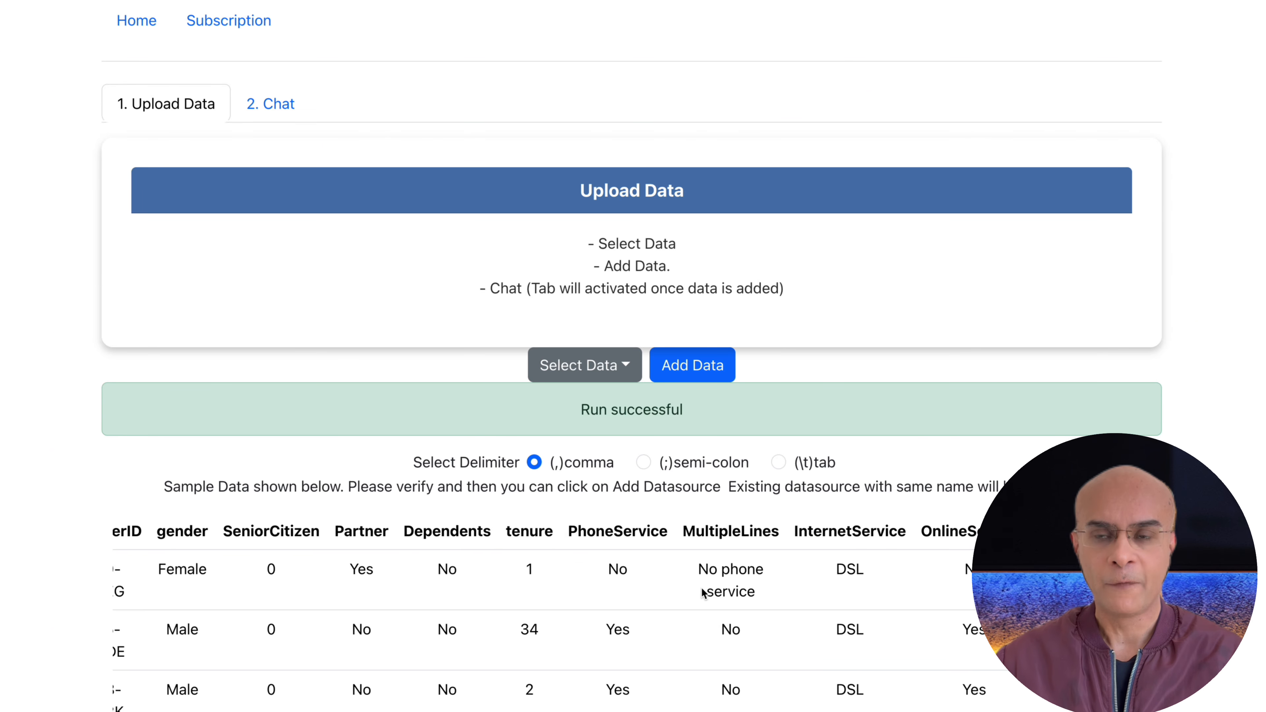
scroll(702, 588, "right", 5)
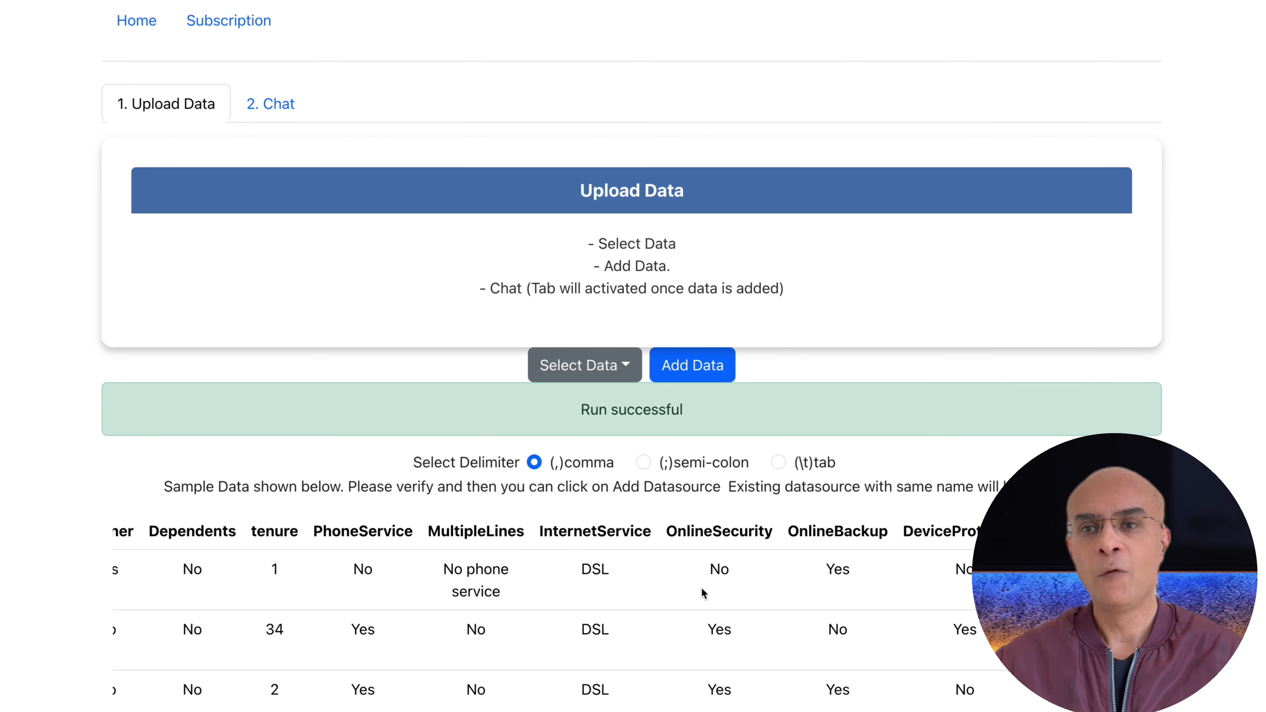
scroll(702, 588, "right", 5)
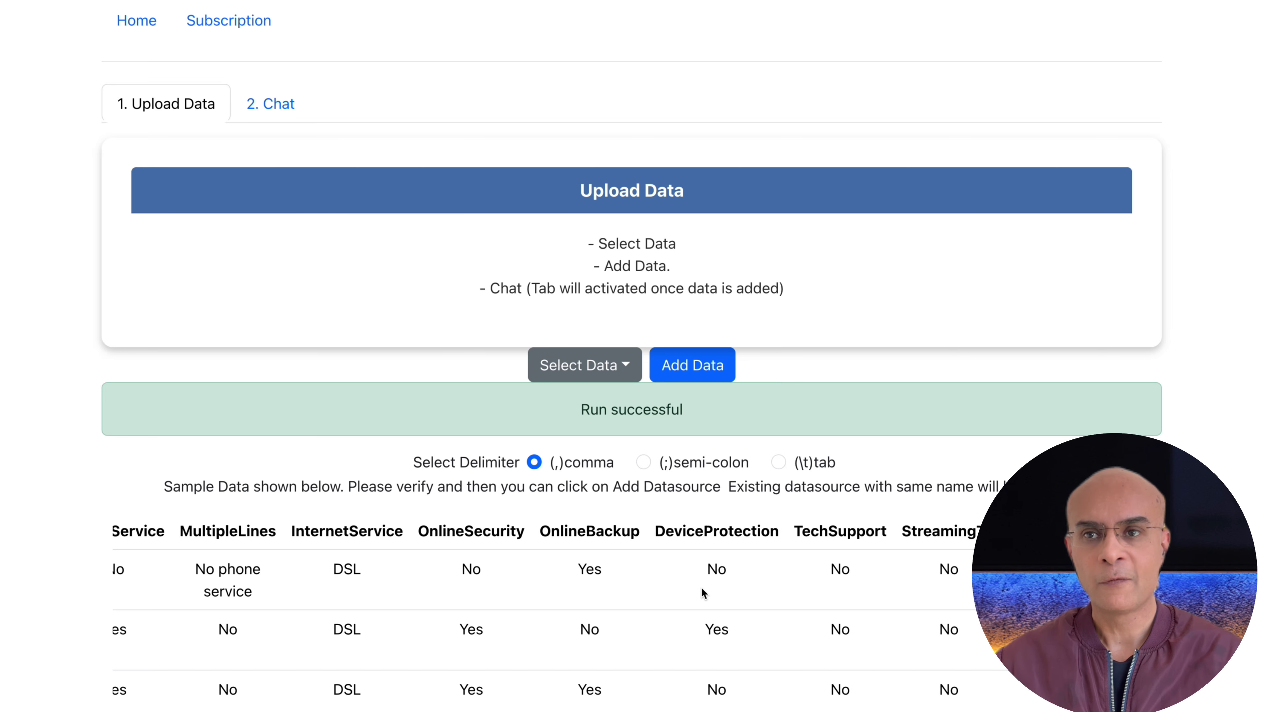
scroll(702, 588, "right", 10)
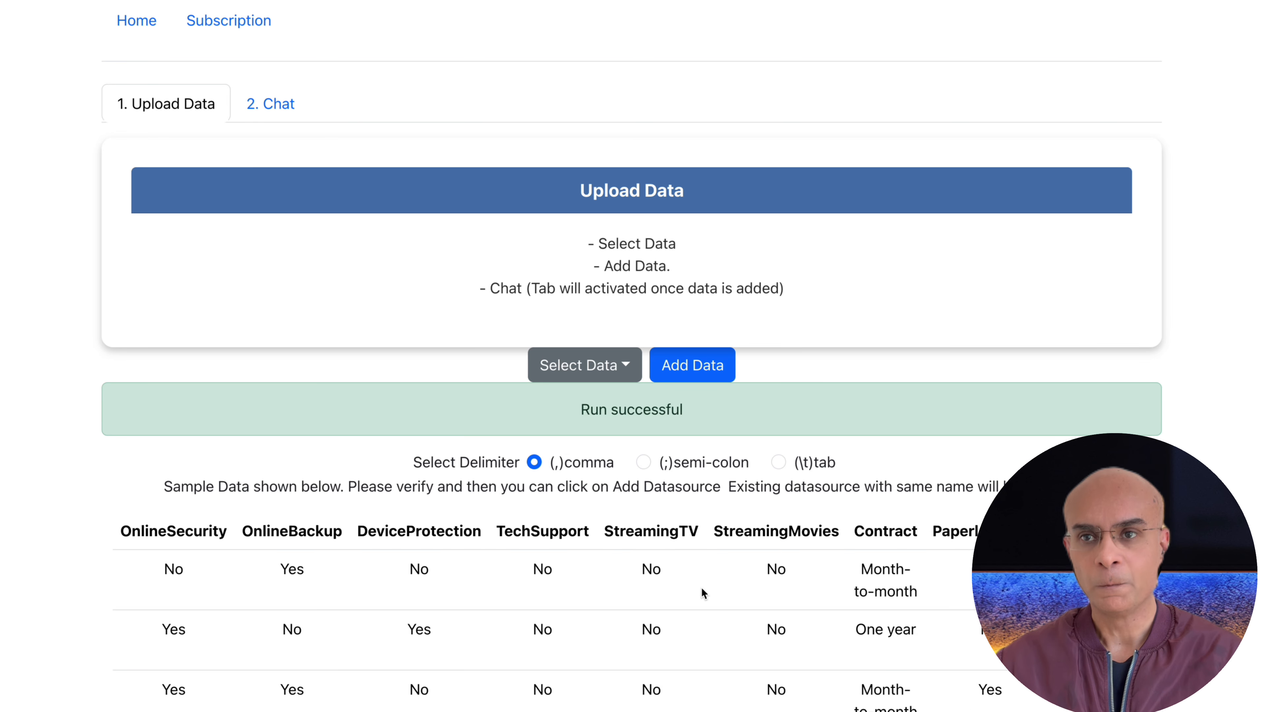
left_click(281, 108)
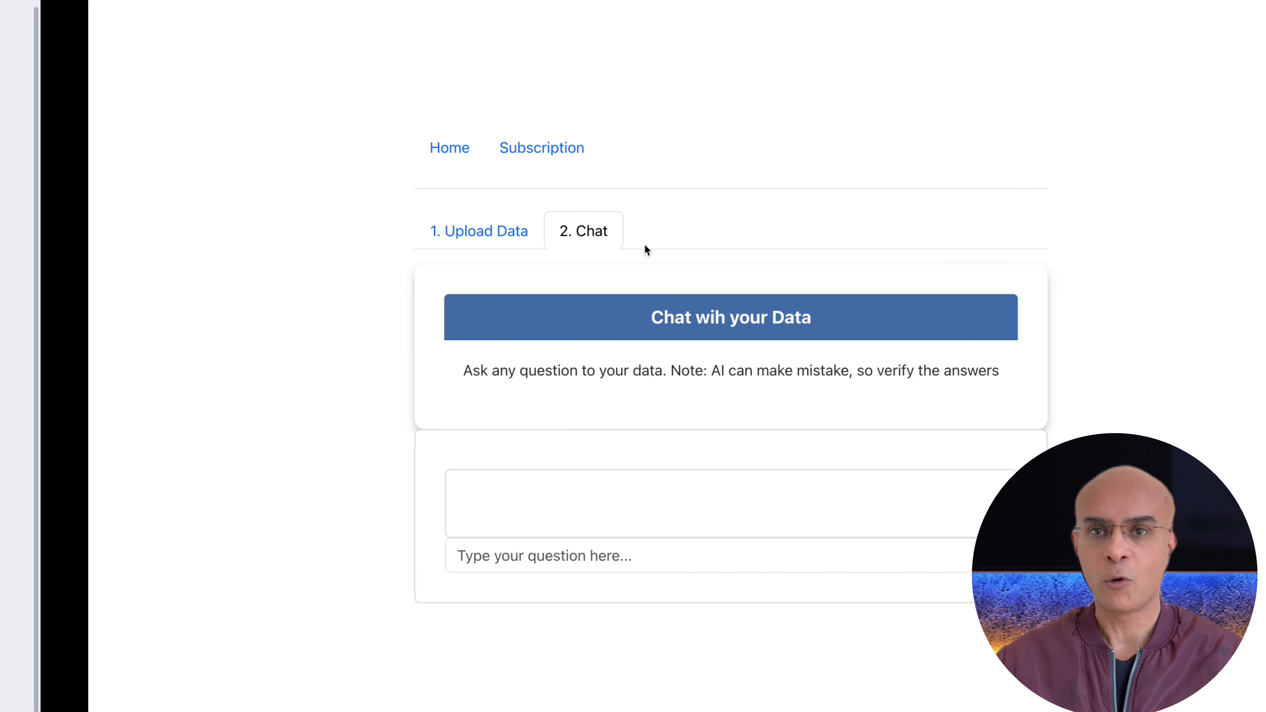
Step: Ask the data chat "Give me a distribution of tenure. Make buckets of 10"
type("G")
left_click(574, 306)
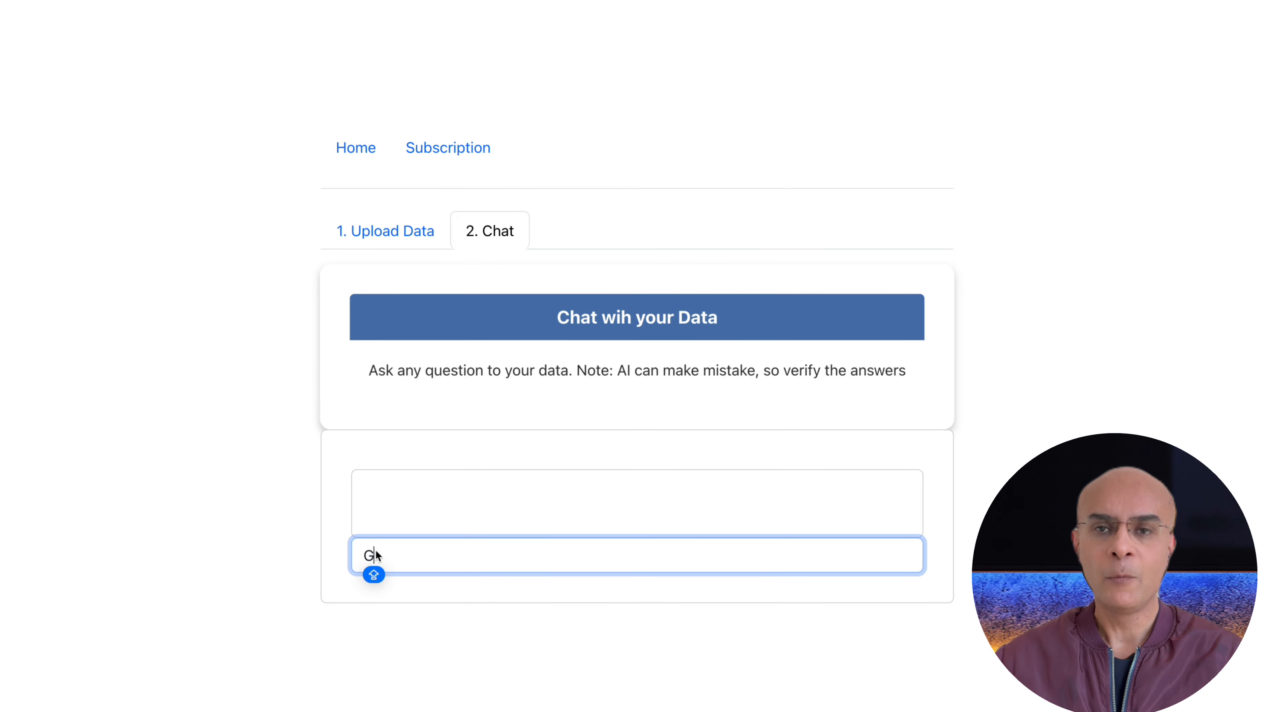
key("BackSpace")
type("give")
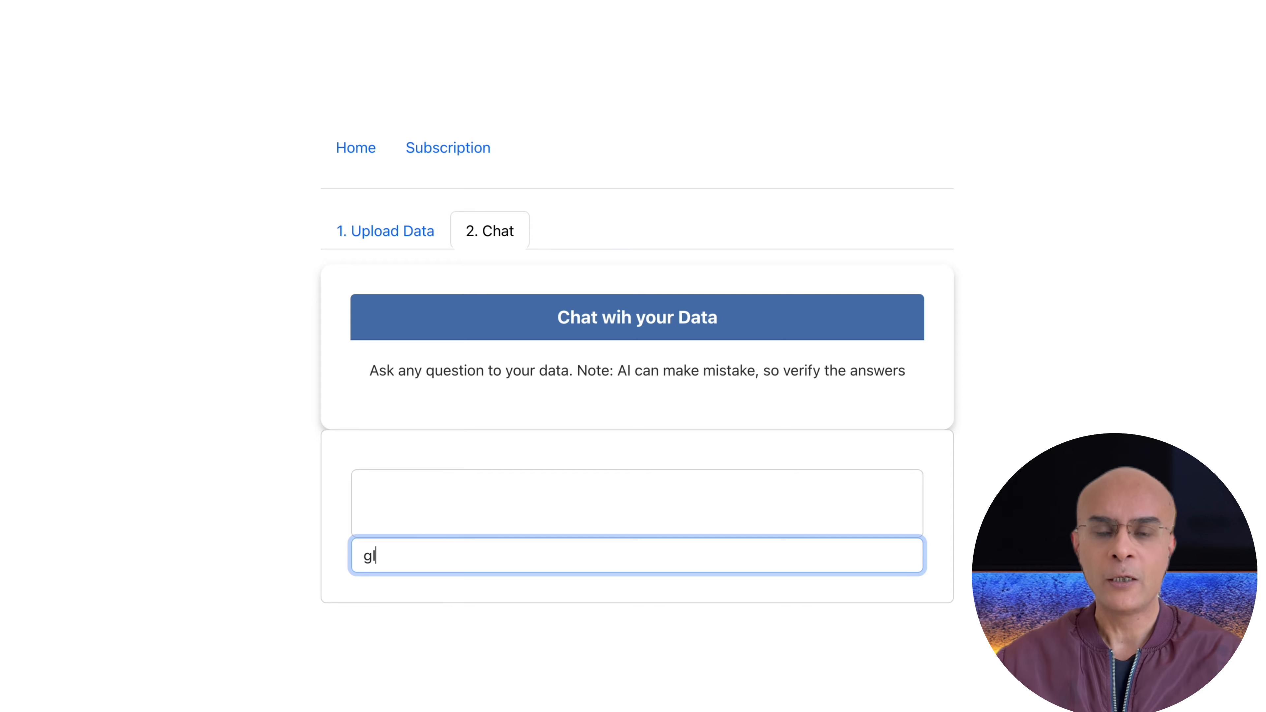
key("BackSpace")
key("BackSpace")
key("BackSpace")
key("BackSpace")
type("g")
key("BackSpace")
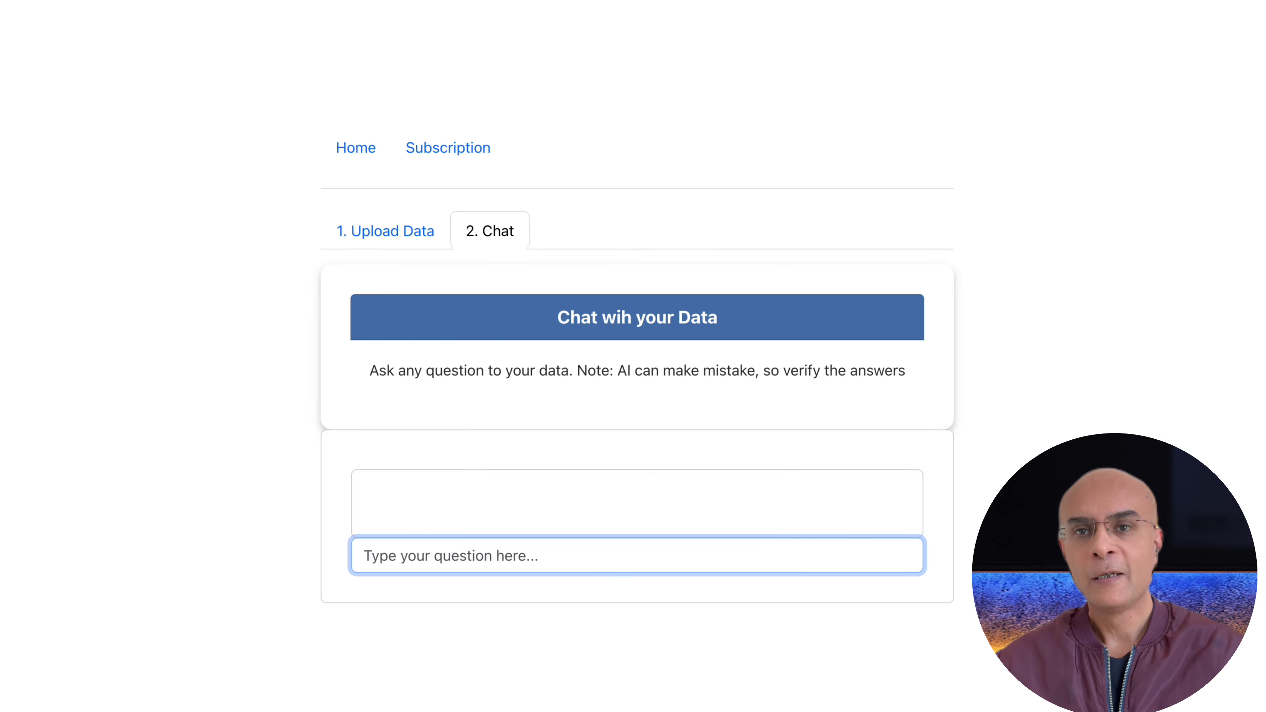
type("Give me")
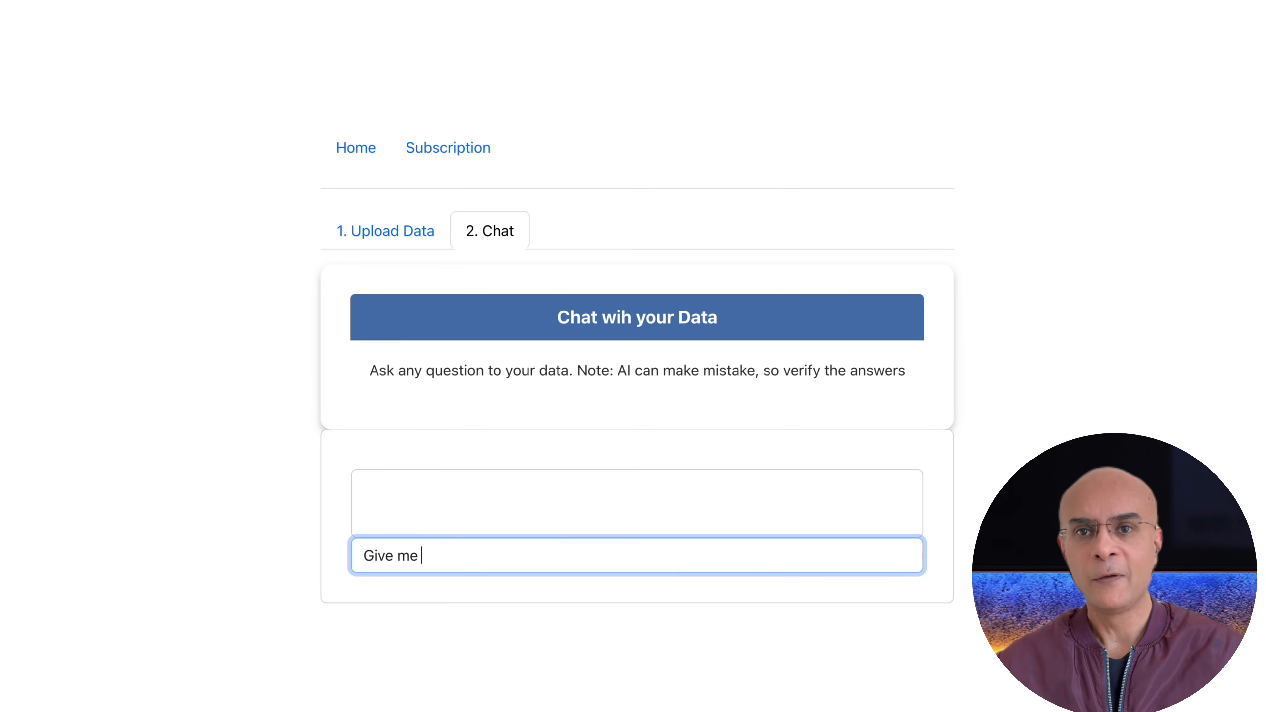
type(" a distributio")
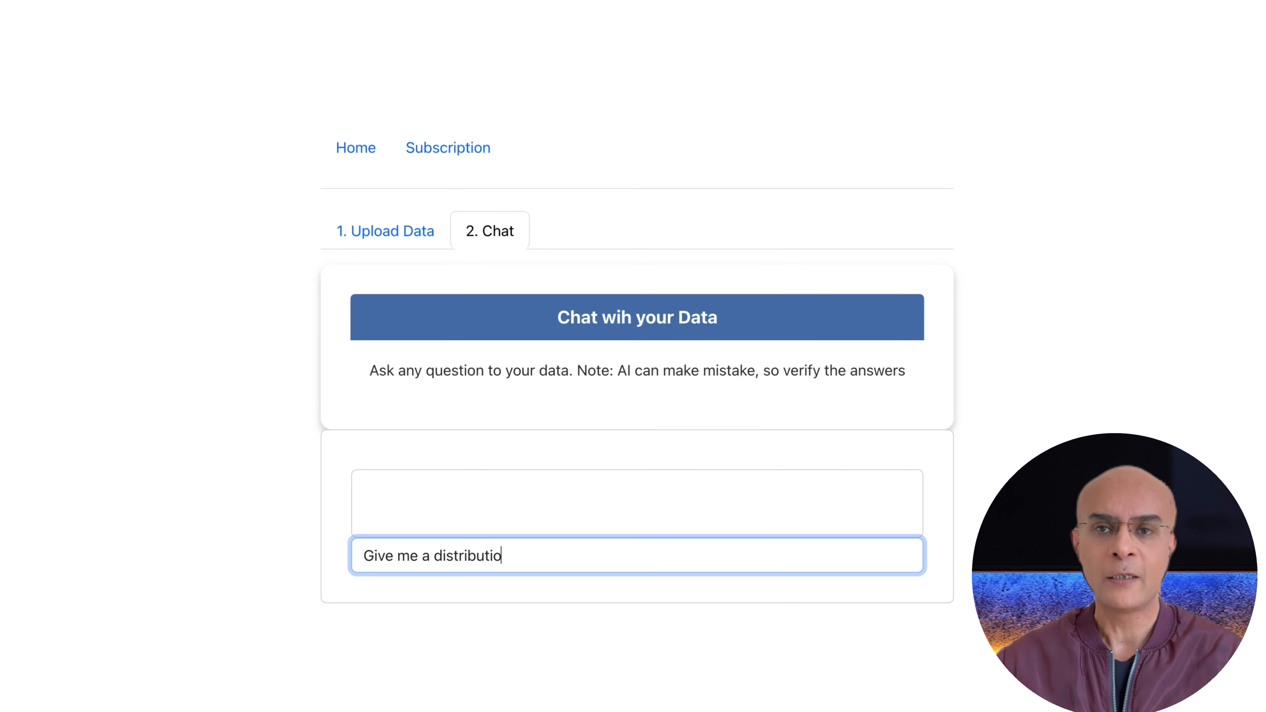
type("n of tenure. Make buckets of 10")
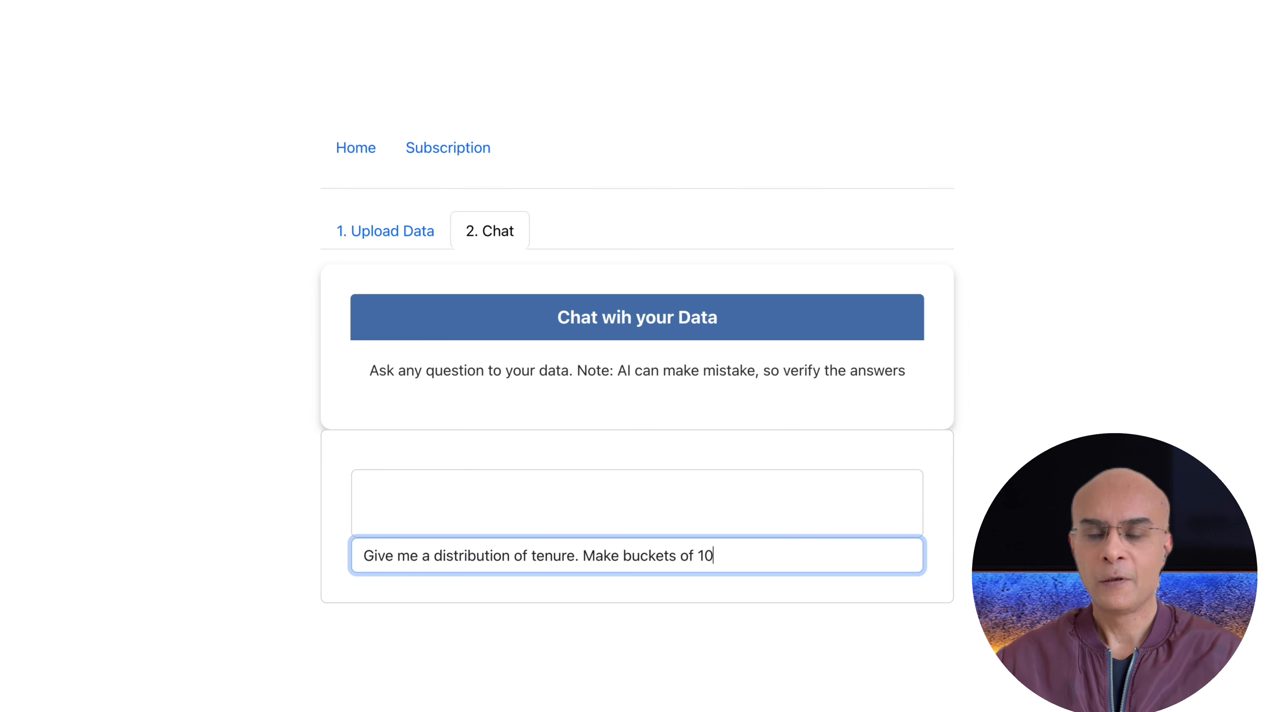
key("Return")
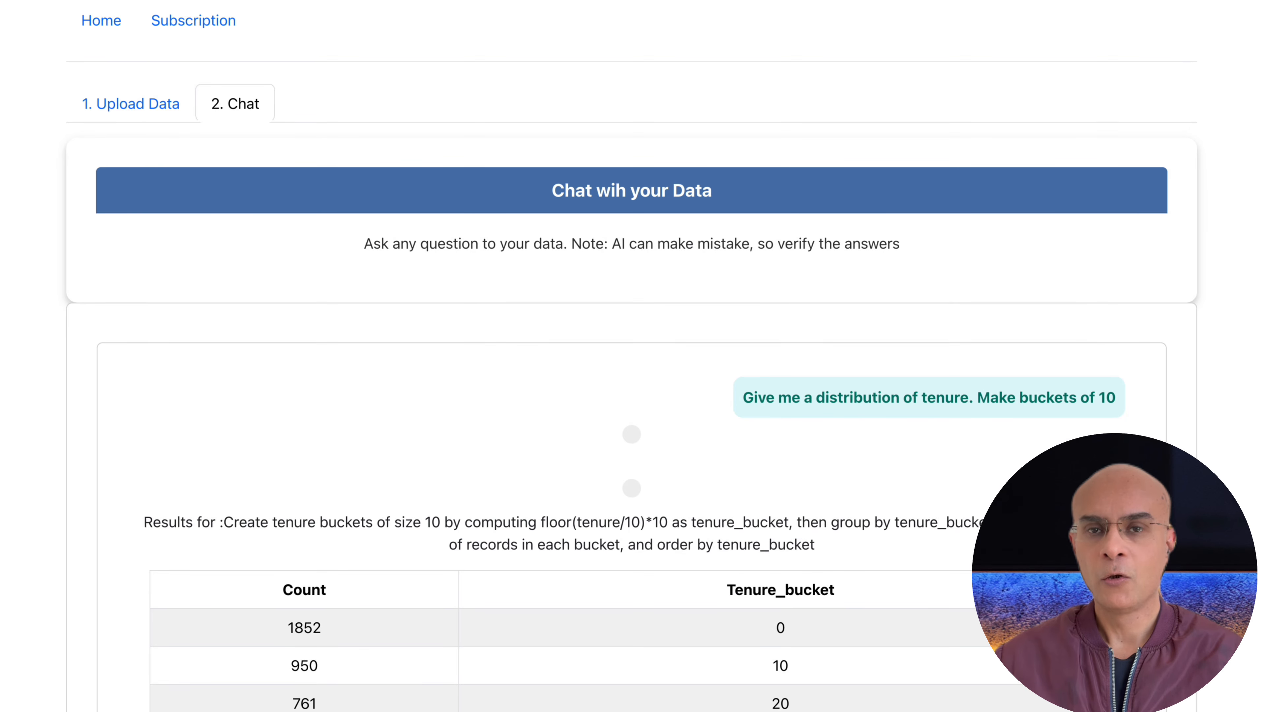
Step: Review the tenure distribution answer, then switch to the Canva infographic and open the Age demographic donut chart's data for editing
scroll(631, 363, "down", 5)
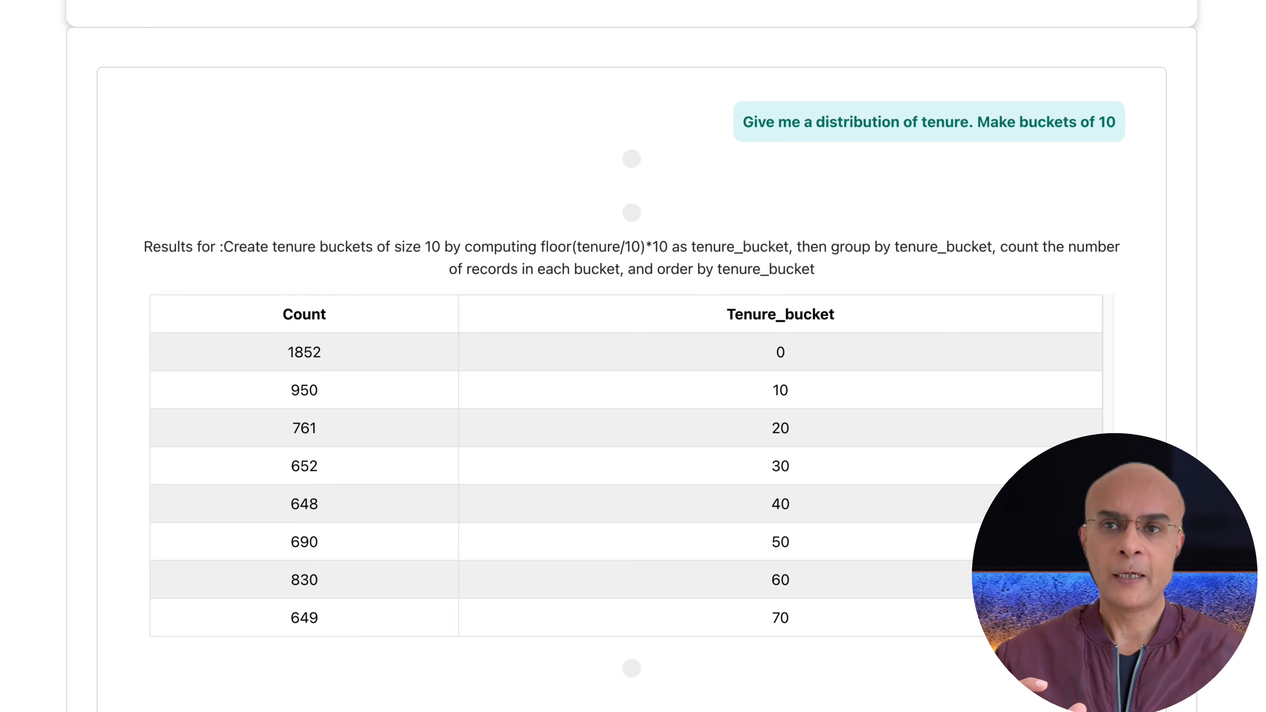
scroll(632, 363, "down", 1)
scroll(631, 363, "down", 3)
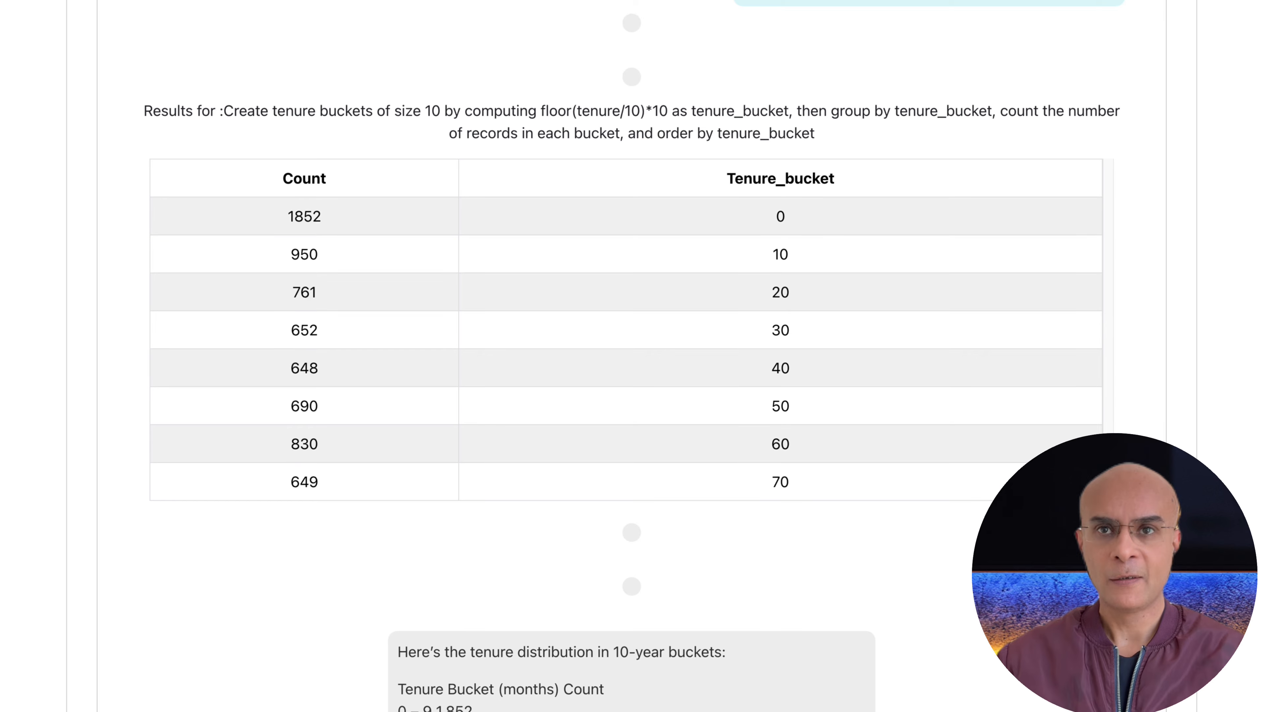
scroll(632, 363, "down", 2)
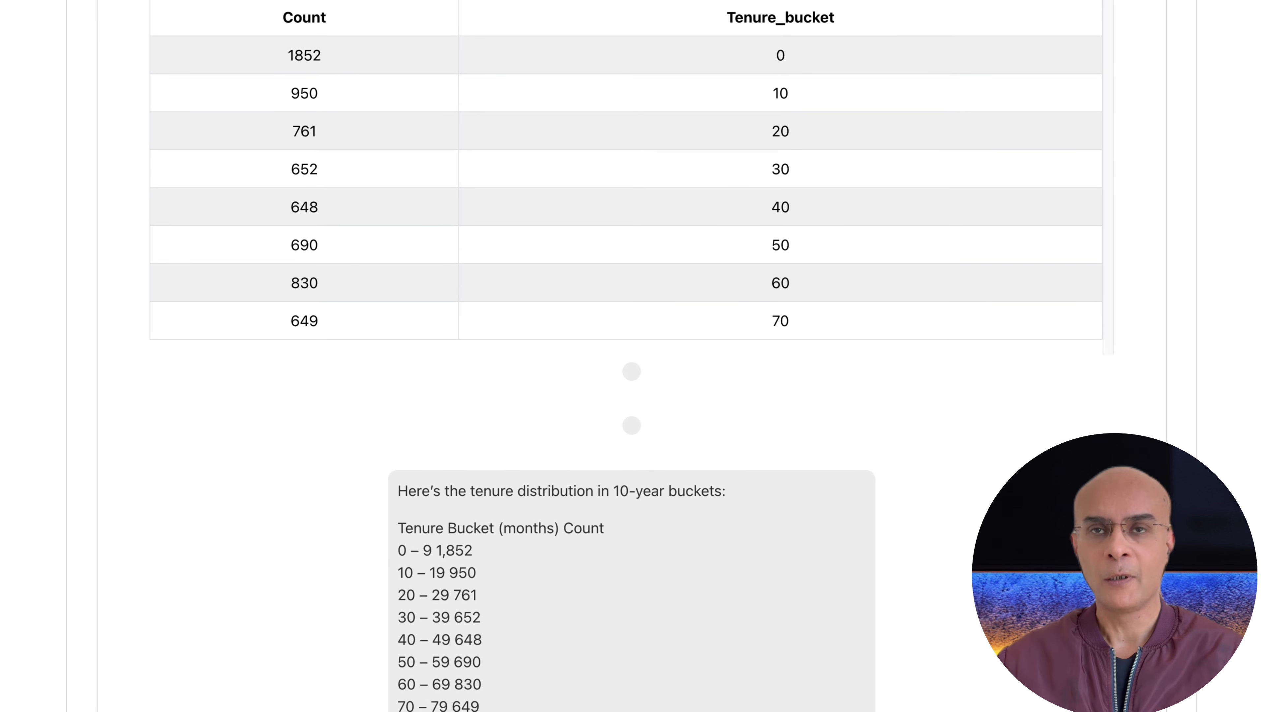
scroll(631, 363, "up", 4)
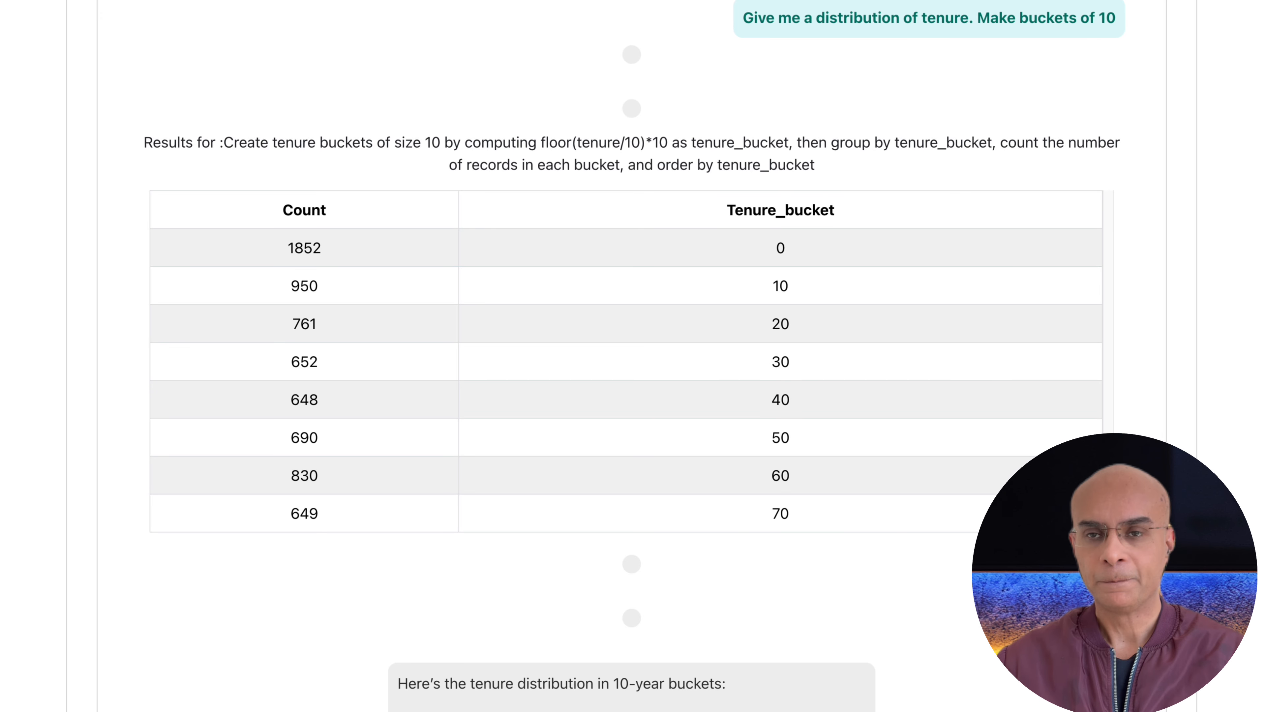
key("ctrl+Left")
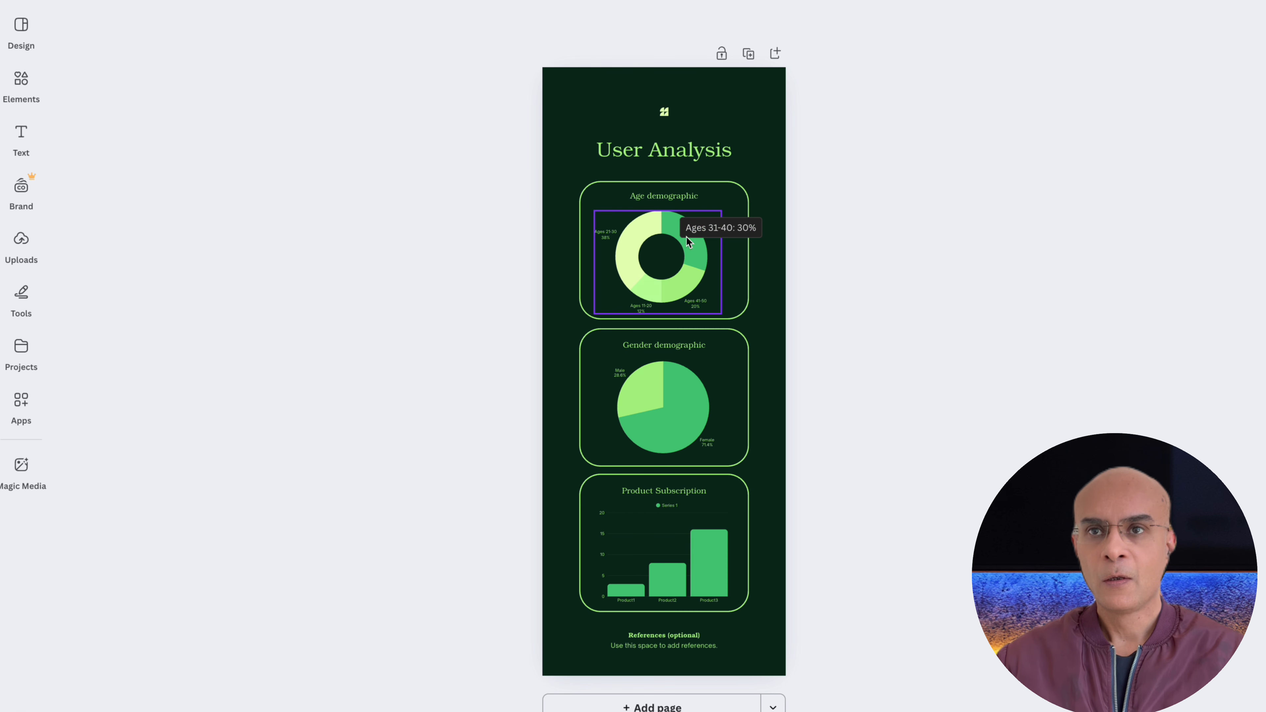
left_click(635, 224)
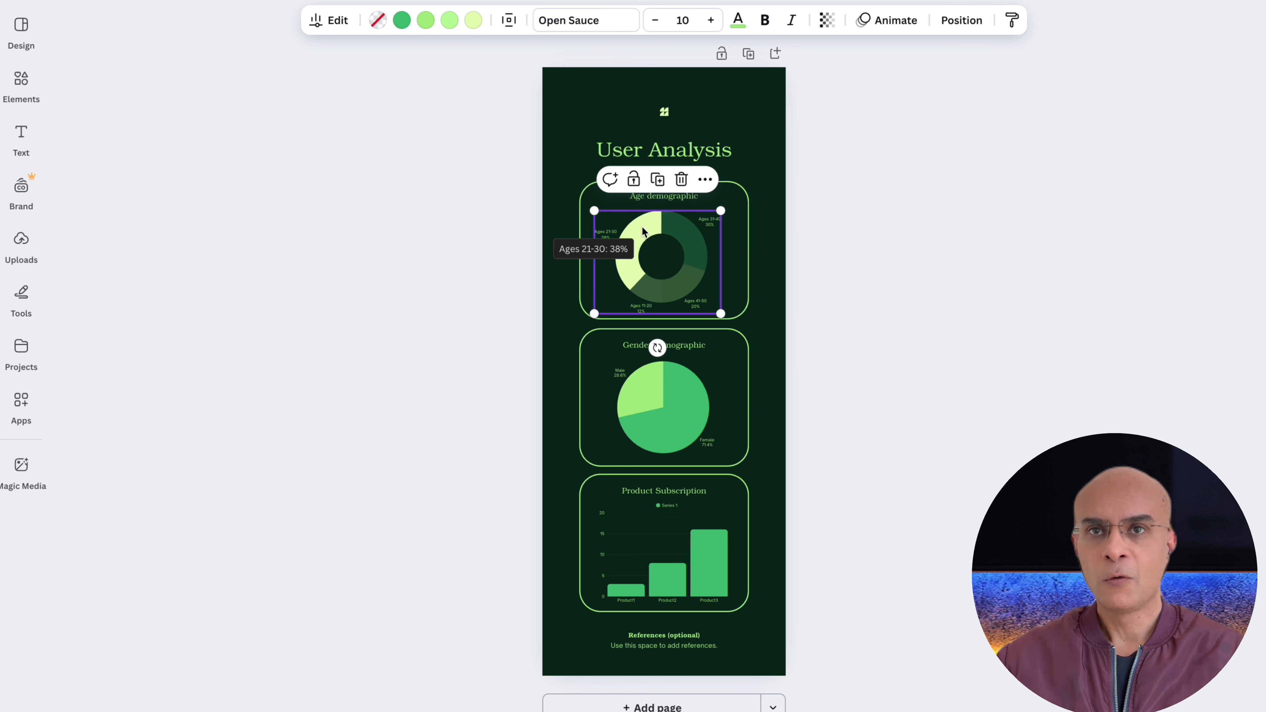
left_click(334, 20)
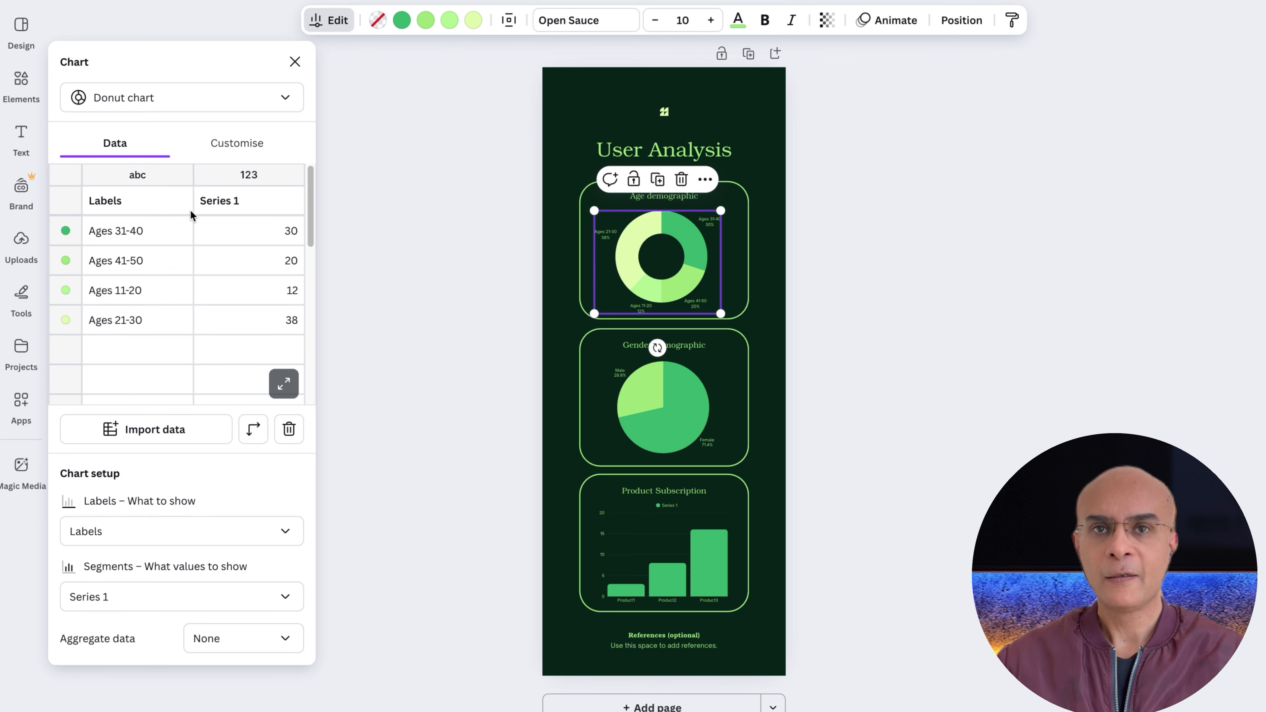
Step: Replace the donut chart's first data row with the label 0-9 and the value 1852
left_click(154, 232)
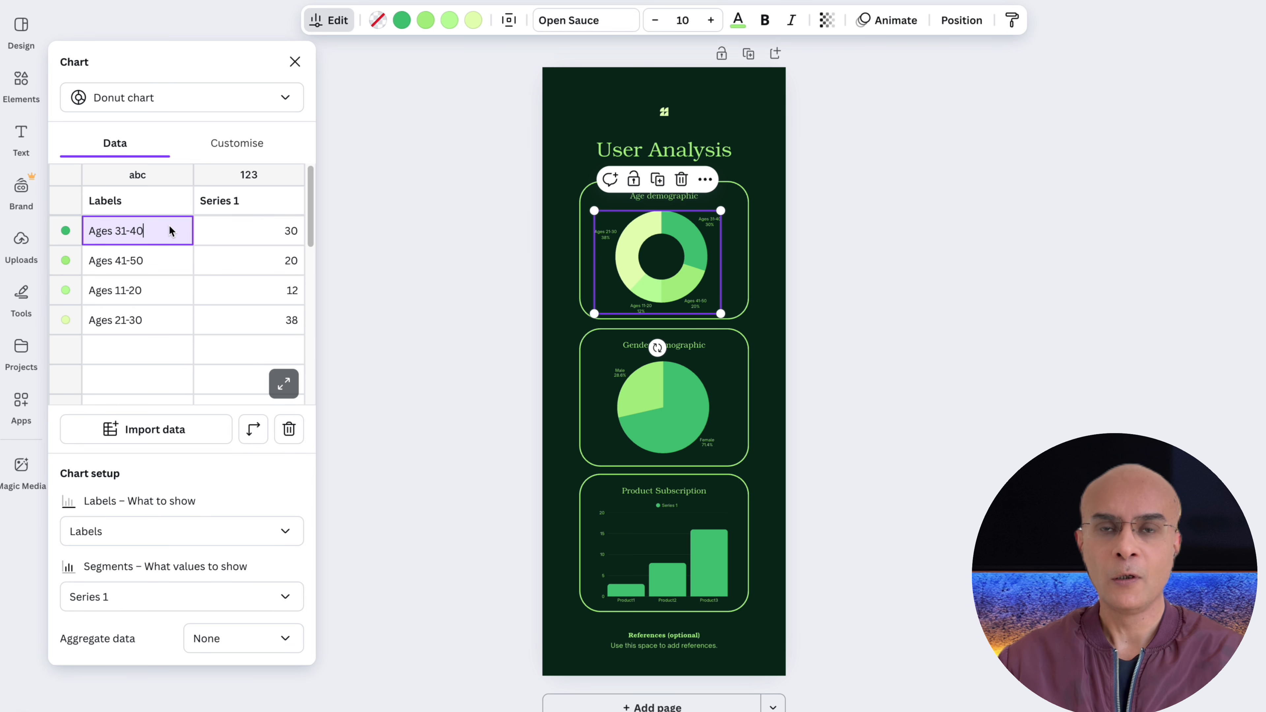
left_click_drag(172, 232, 83, 229)
type("0")
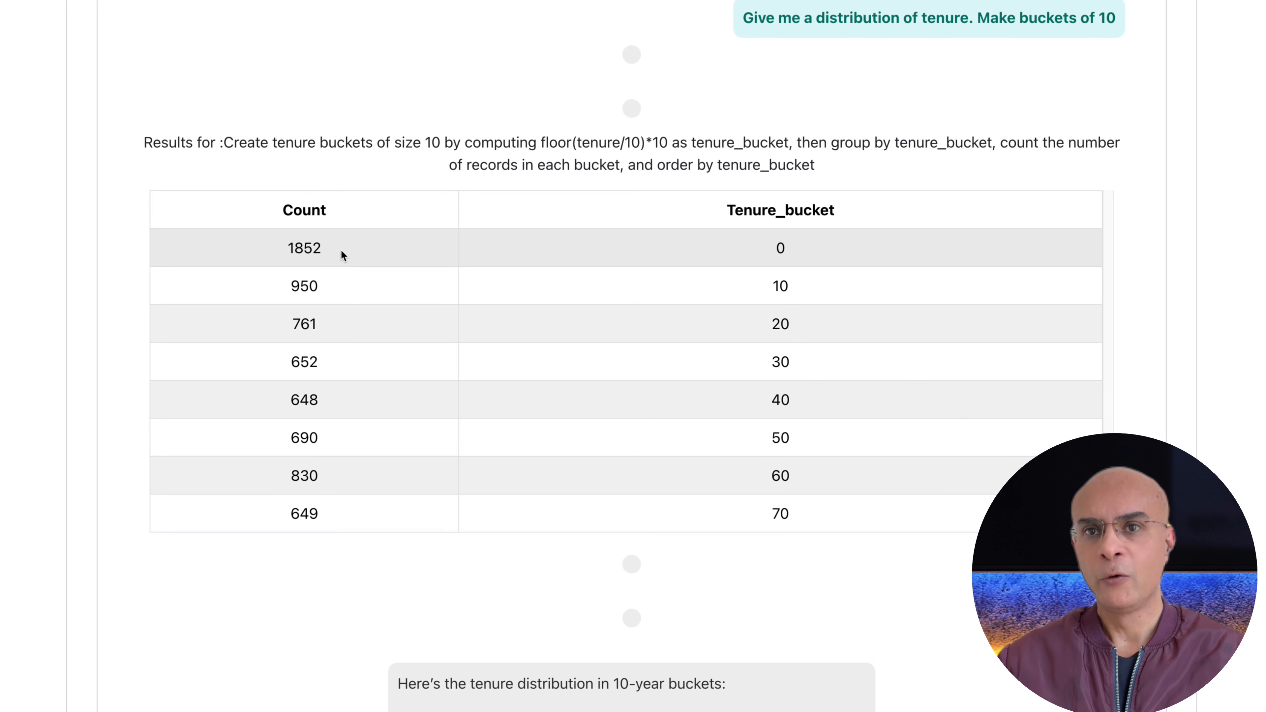
scroll(342, 250, "down", 8)
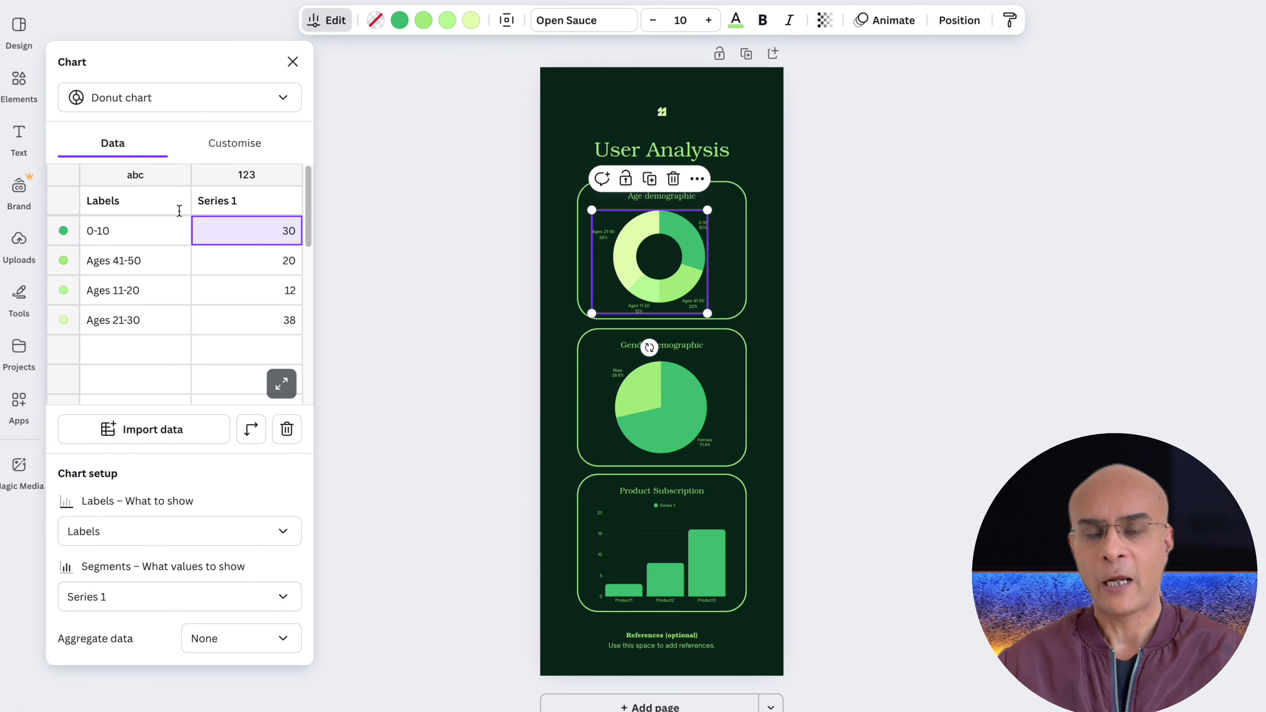
left_click(118, 231)
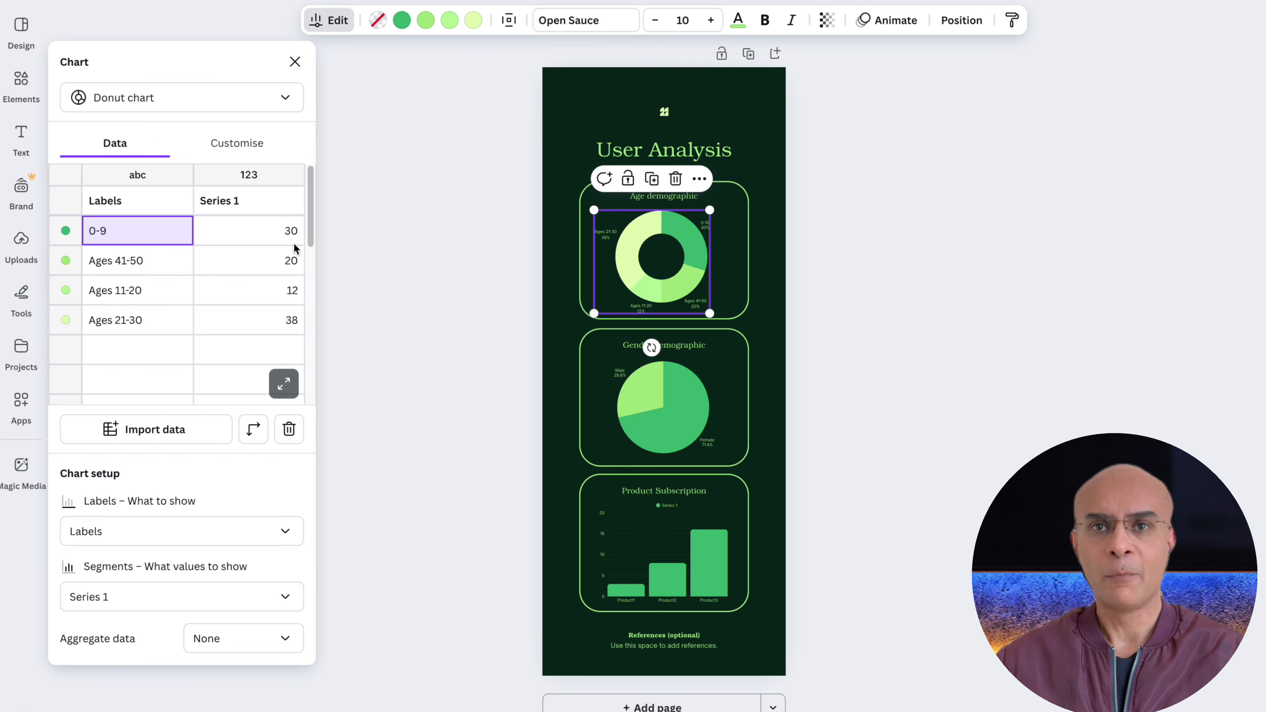
left_click(281, 231)
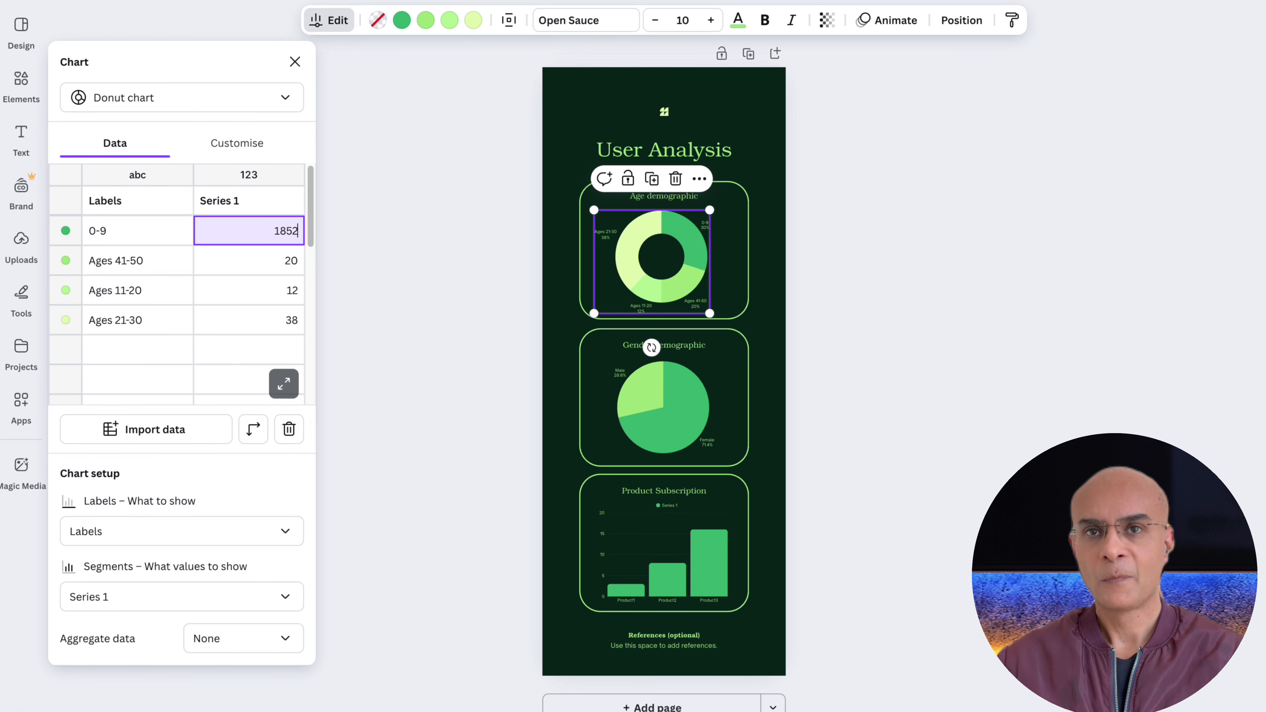
Step: Replace the chart's second data row with the tenure bucket 10-19 and its count 950 from the chat answer
key("ctrl+Right")
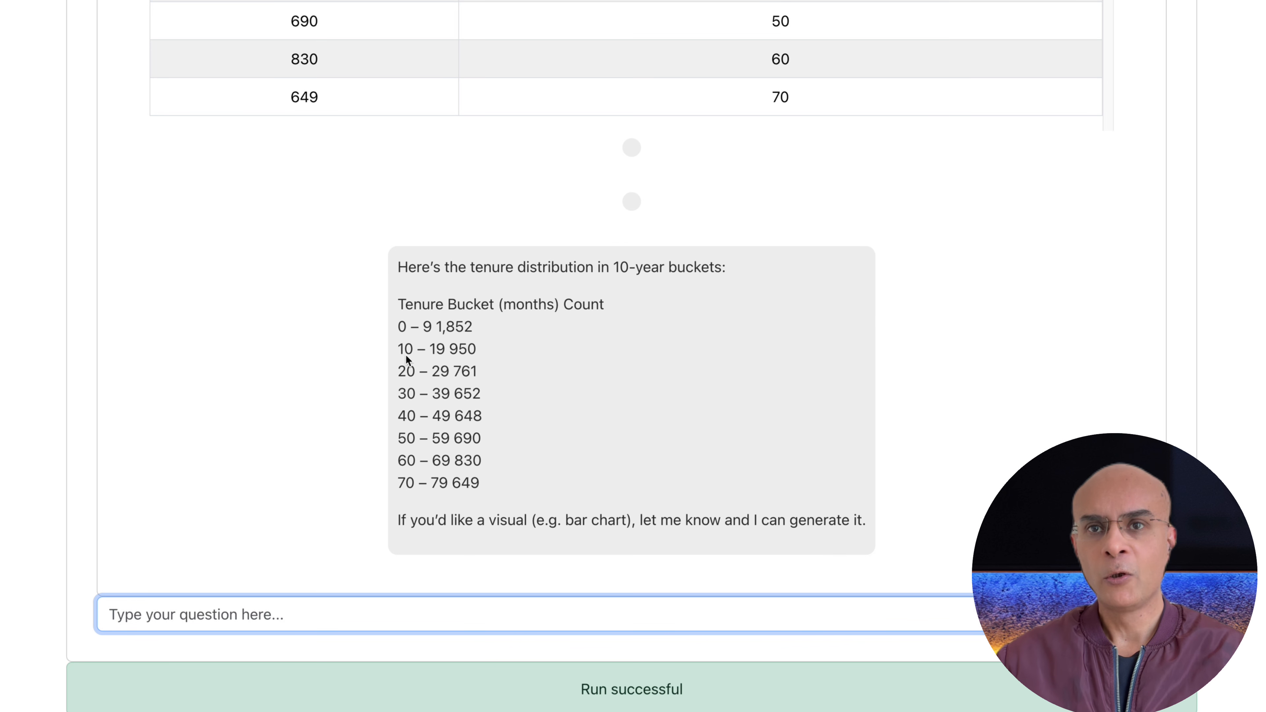
key("ctrl+Left")
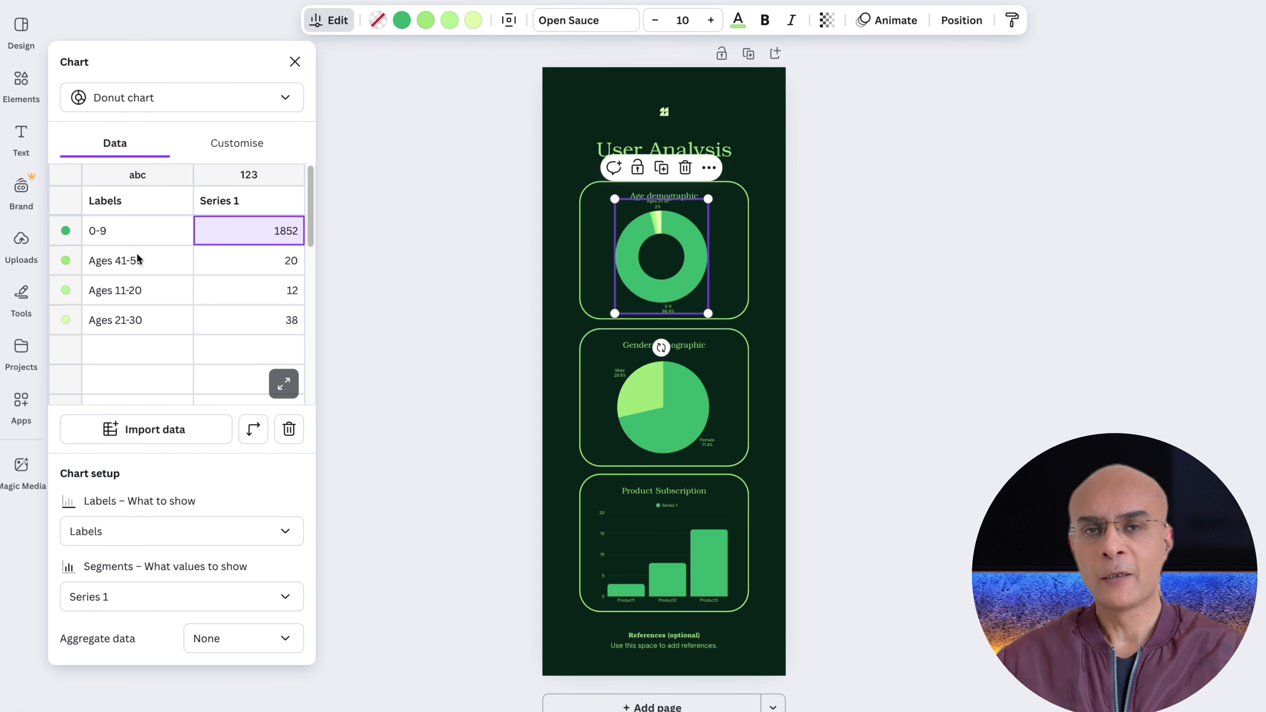
left_click(144, 263)
left_click_drag(156, 259, 80, 261)
type("10-")
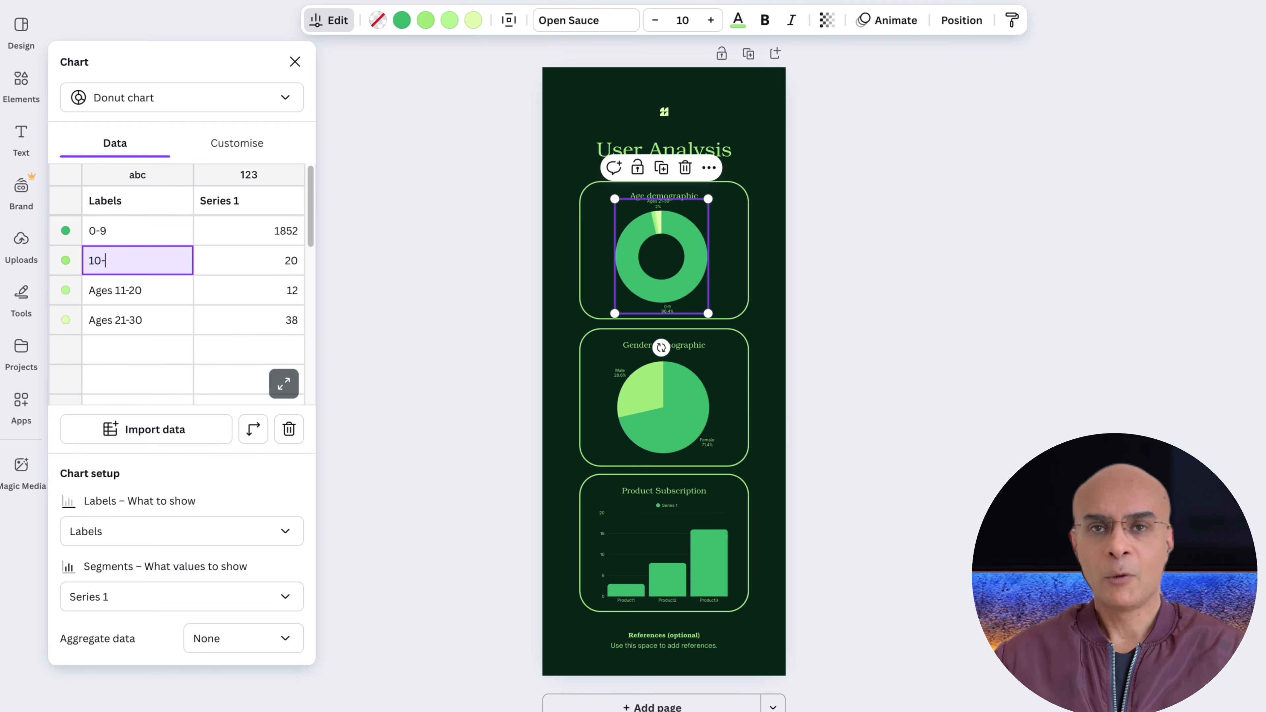
key("ctrl+Right")
key("ctrl+Left")
left_click(299, 265)
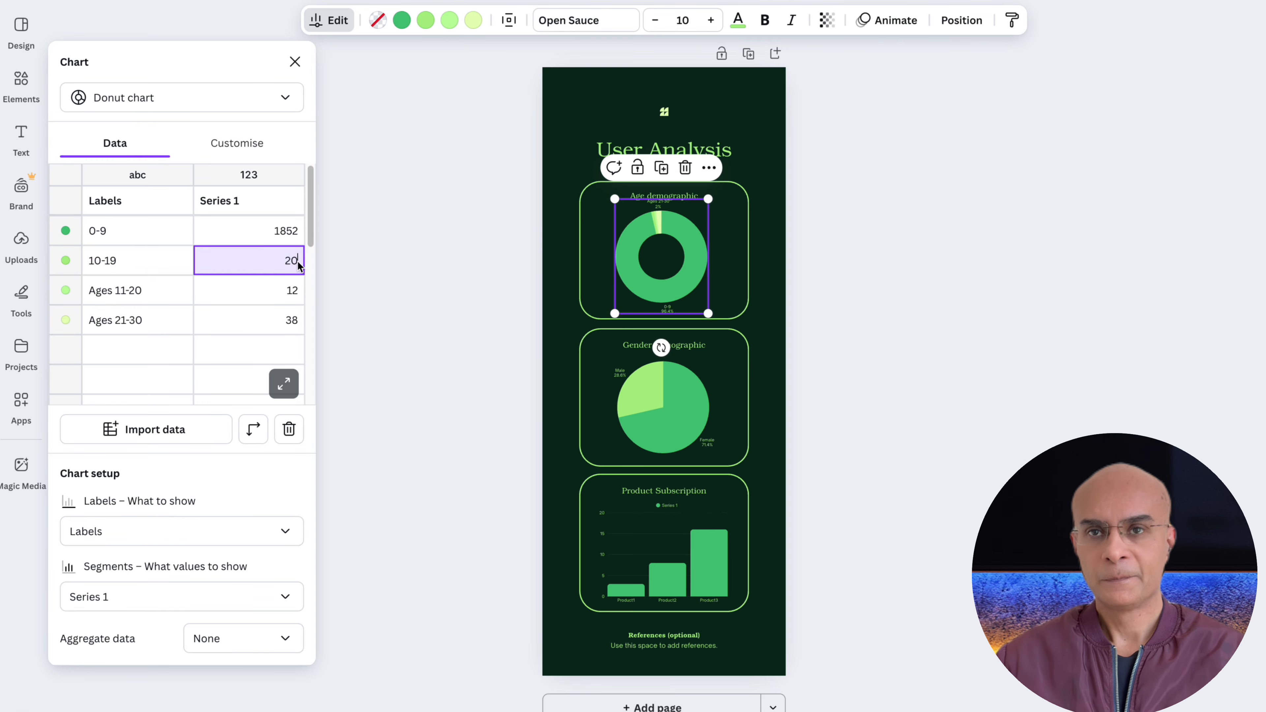
type("950")
Step: Change the third data row of the donut chart to the label 20-29 with the value 761
key("ctrl+Right")
key("ctrl+Left")
left_click(159, 295)
type("20-29")
left_click(280, 294)
type("761")
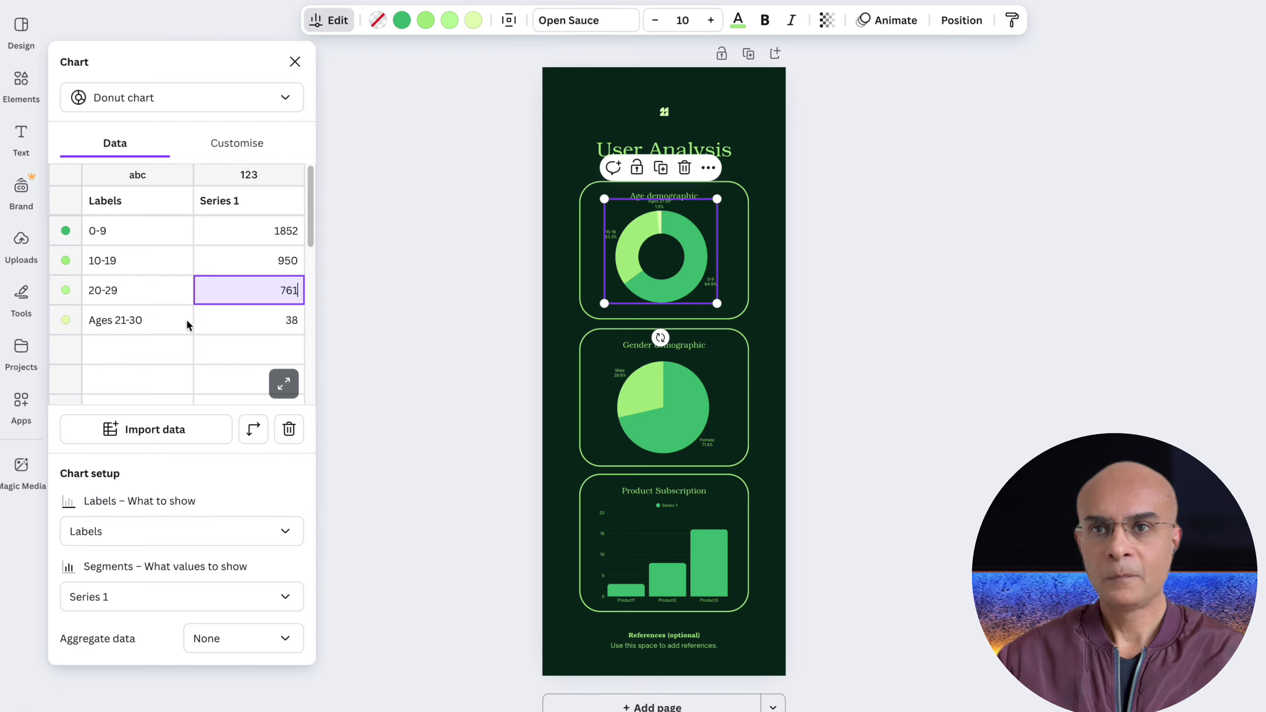
Step: Copy the 30 – 39 bucket from the chat answer into the chart's fourth row label and set its value to 652
key("ctrl+Right")
left_click_drag(399, 394, 451, 395)
key("super+c")
key("ctrl+Left")
left_click_drag(144, 321, 62, 322)
key("super+v")
left_click(285, 323)
type("652")
Step: Add a fifth data row to the donut chart with the copied label 40 – 49 and the value 648
key("ctrl+Right")
left_click_drag(399, 416, 451, 417)
key("super+c")
key("ctrl+Left")
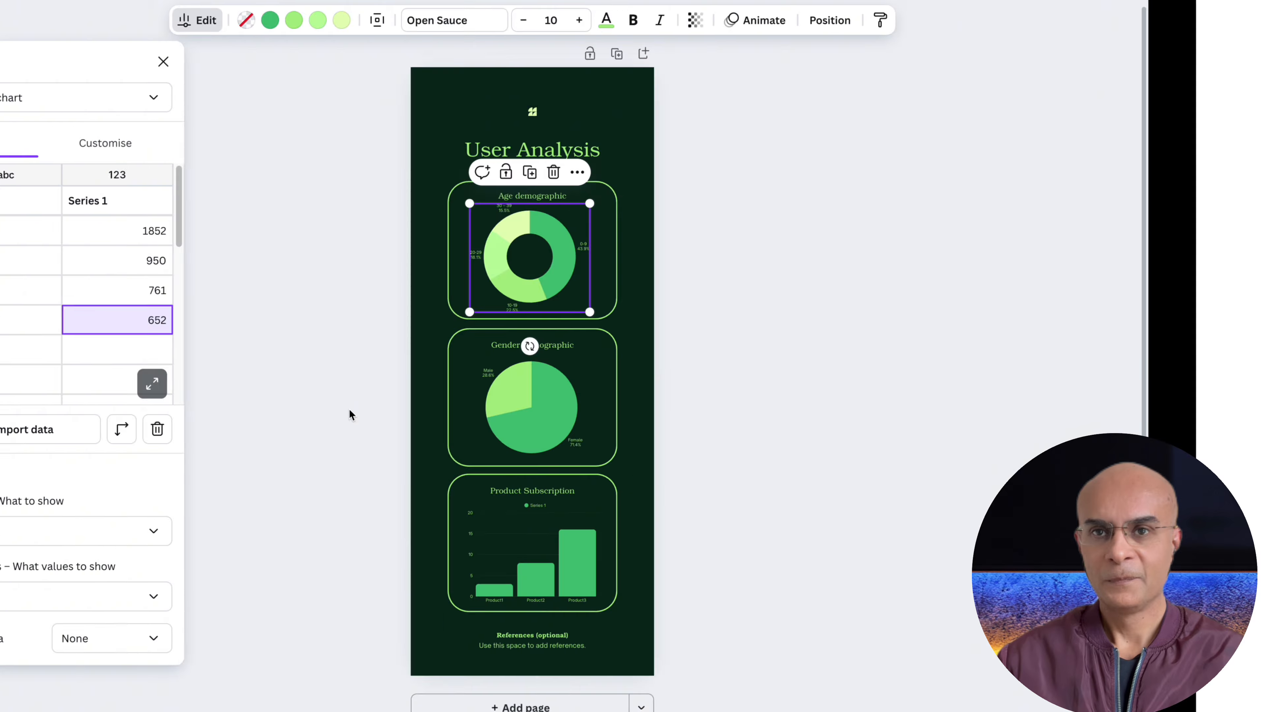
left_click(145, 350)
key("super+v")
left_click(269, 350)
type("648")
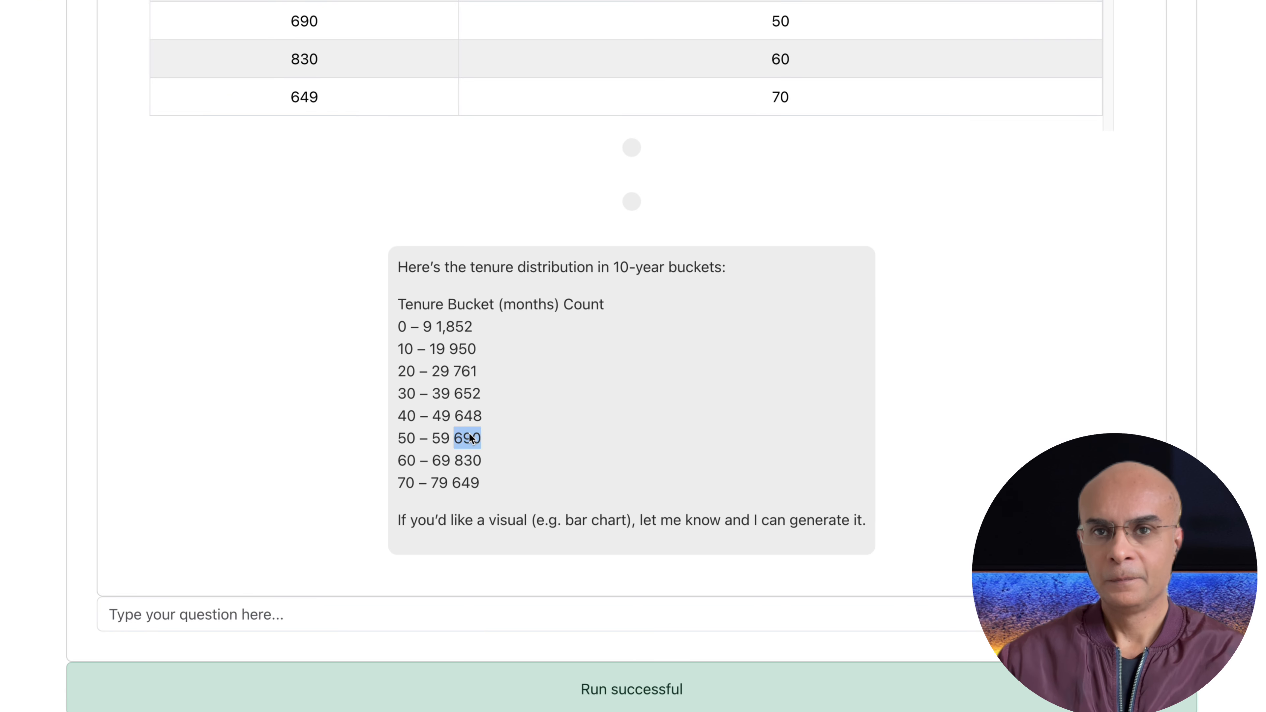
Step: Copy the count 690 from the chat answer into the value cell of the chart's 50 – 59 row
key("super+c")
key("ctrl+Left")
left_click(282, 261)
key("super+v")
Step: Add the 60 – 69 bucket and its count 830 from the chat answer as the chart's seventh data row
left_click(139, 296)
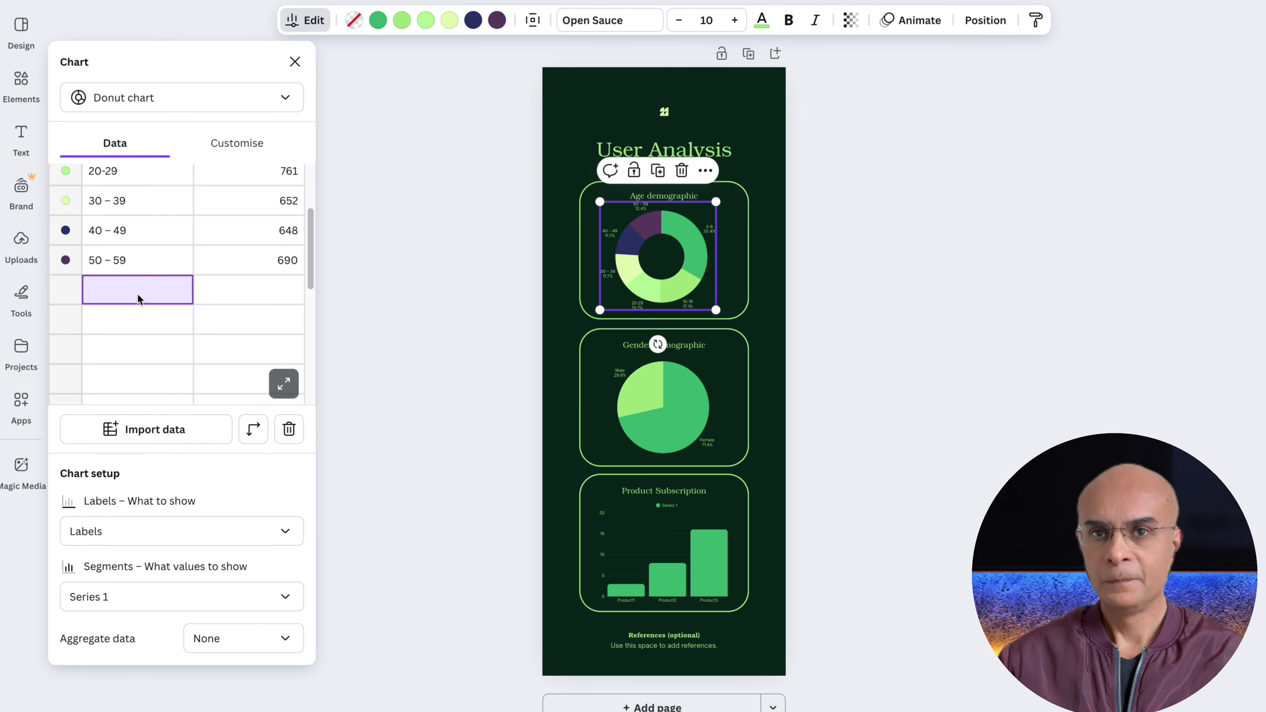
key("ctrl+Right")
key("super+c")
key("ctrl+Left")
left_click_drag(399, 461, 452, 484)
key("super+v")
key("ctrl+Right")
key("ctrl+Left")
key("ctrl+Left")
Step: Add the last bucket, 70 – 79 with the value 649, as the chart's eighth data row and deselect the chart
key("ctrl+Right")
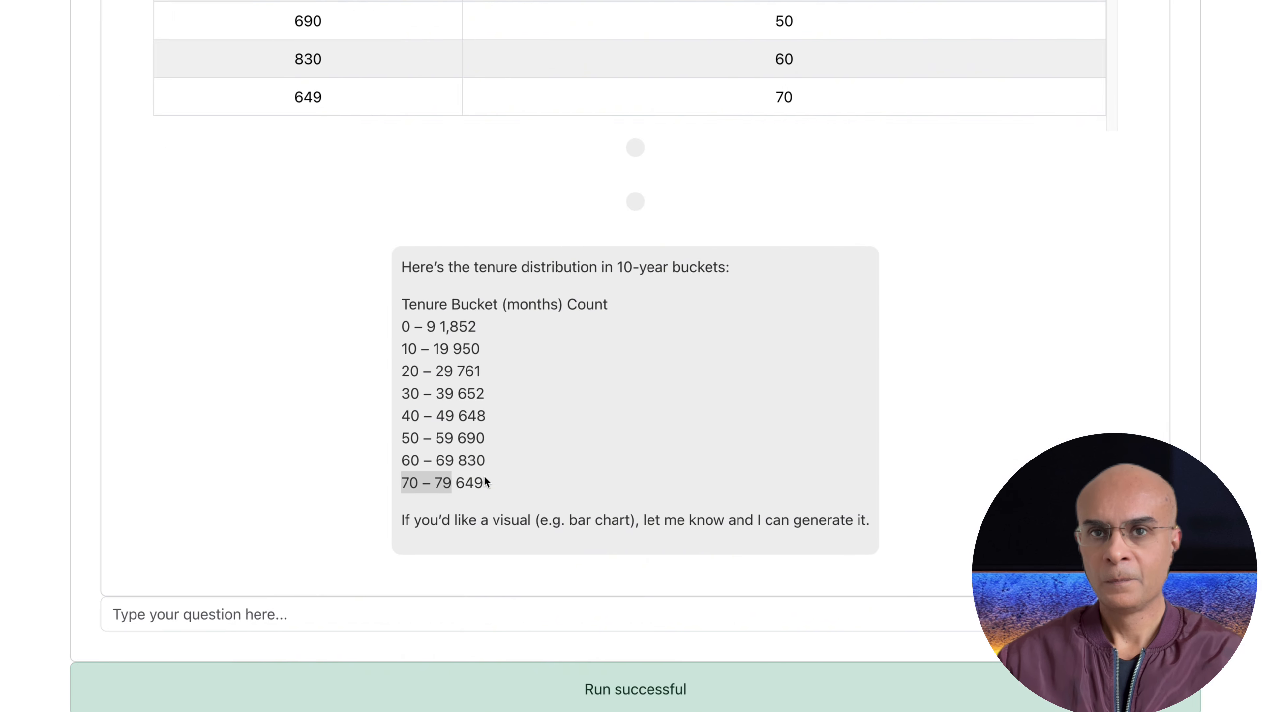
key("super+c")
key("ctrl+Left")
left_click(139, 320)
key("super+v")
left_click(251, 323)
type("649")
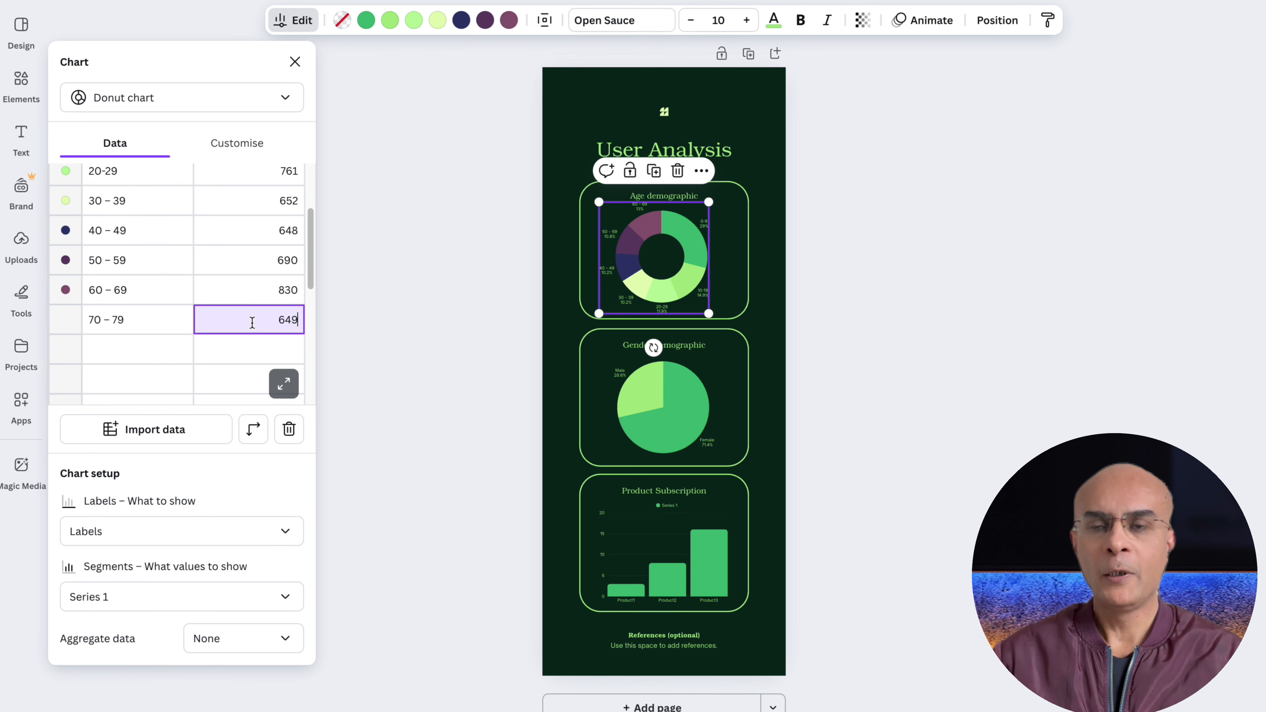
left_click(370, 300)
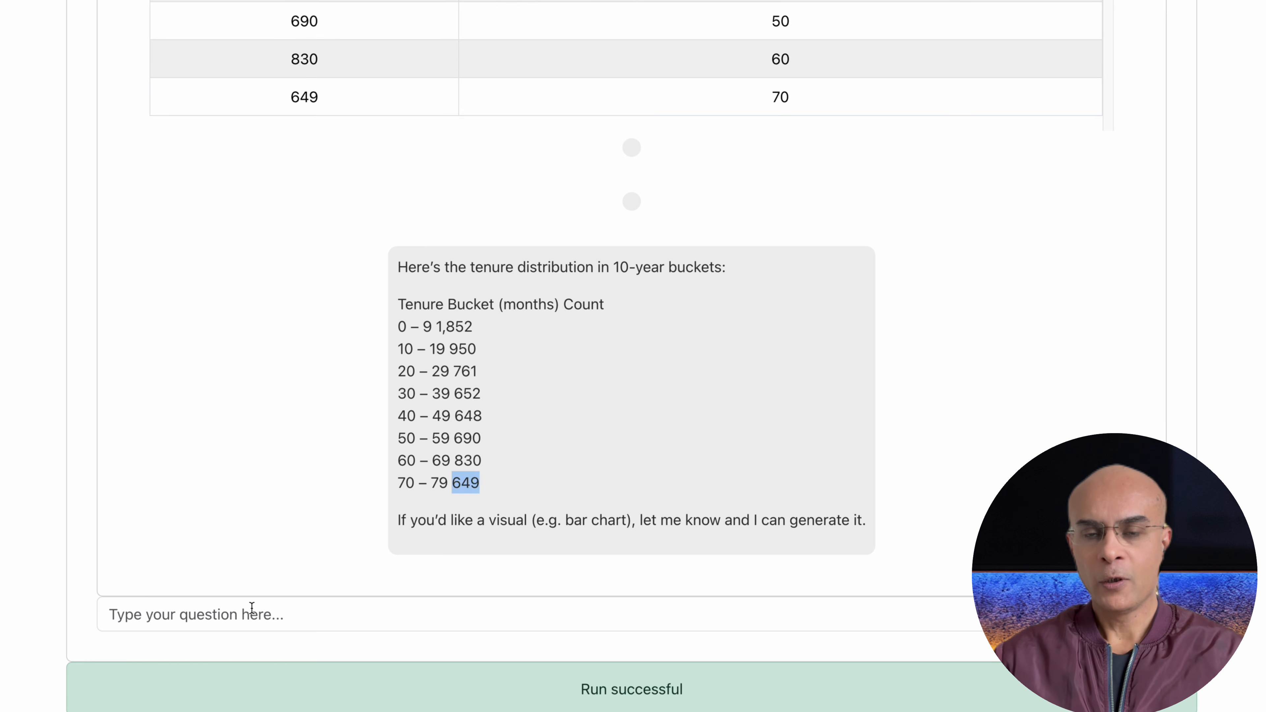
Step: Ask the data chat "Give me % of male and female in gender" and bring its answer into view
left_click(251, 608)
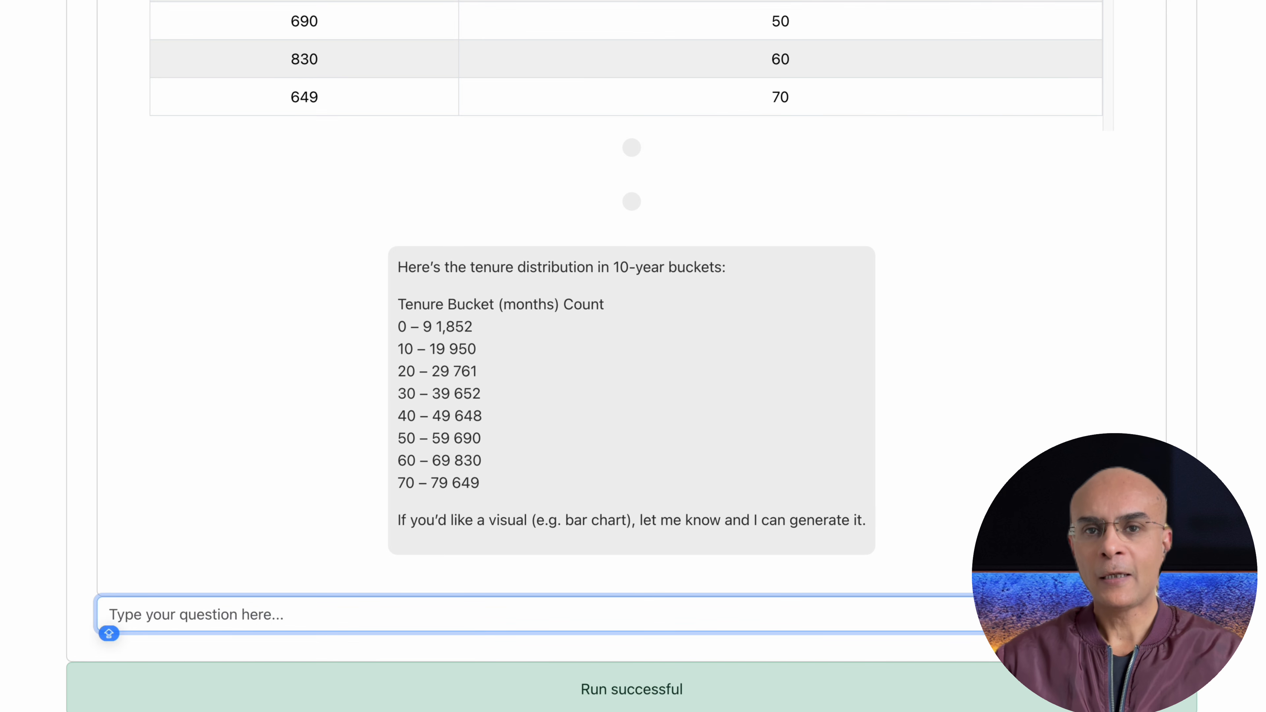
type("Give me ")
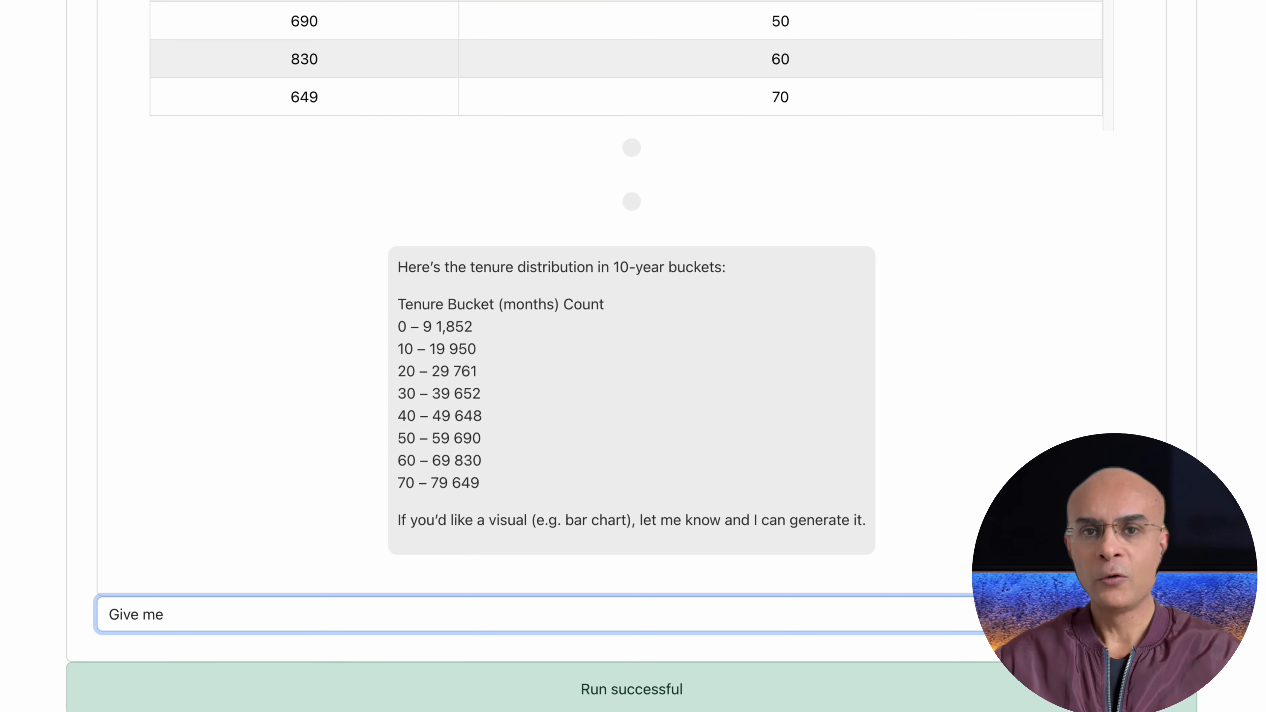
type("% of male and female in gender")
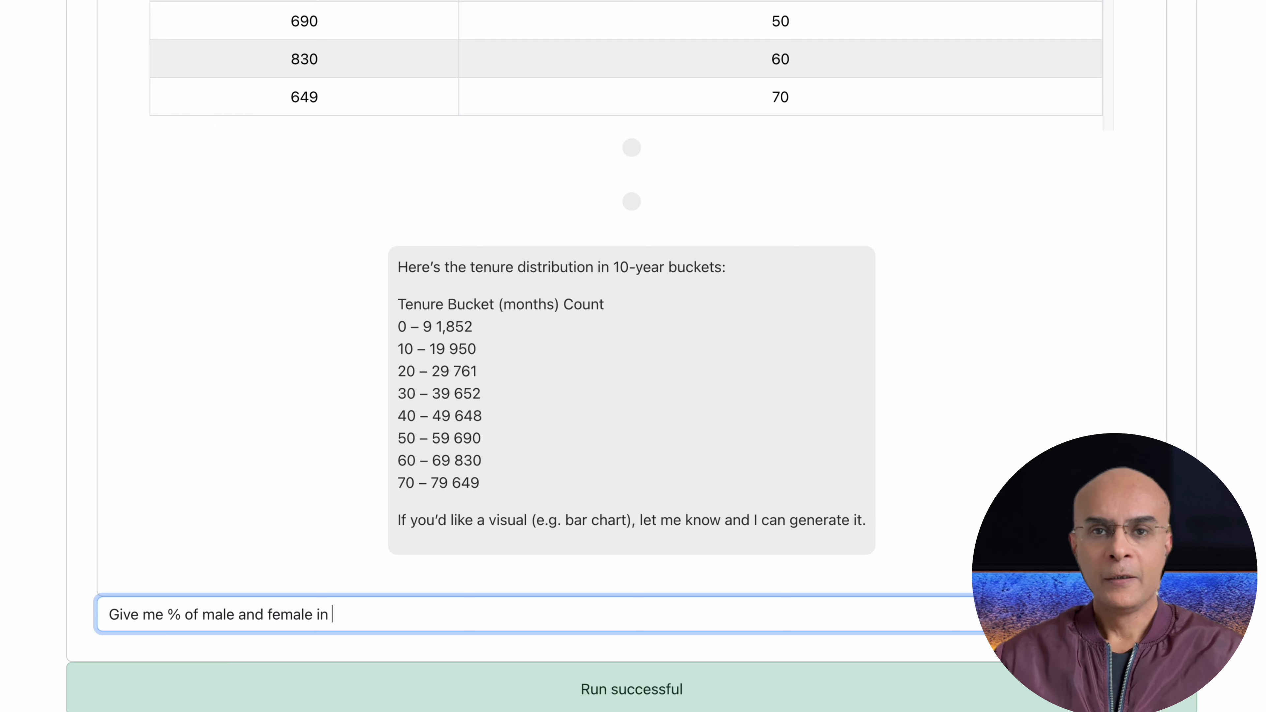
key("Return")
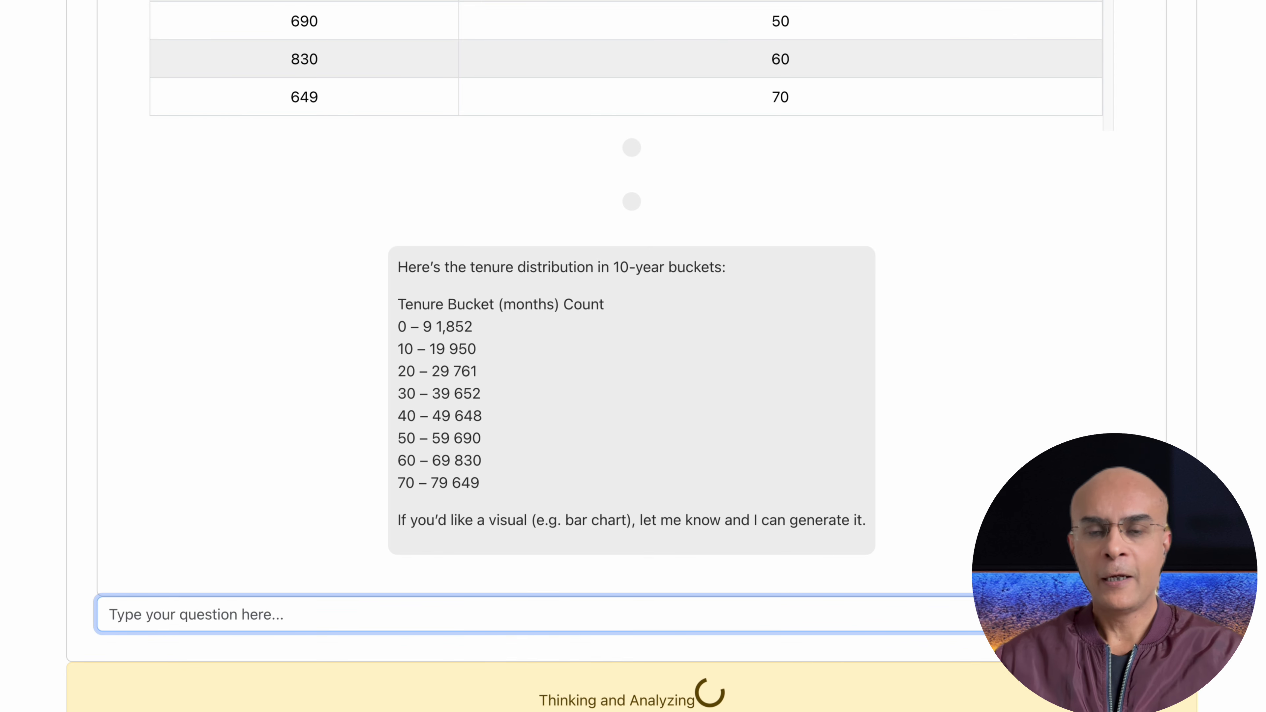
scroll(1103, 413, "down", 1)
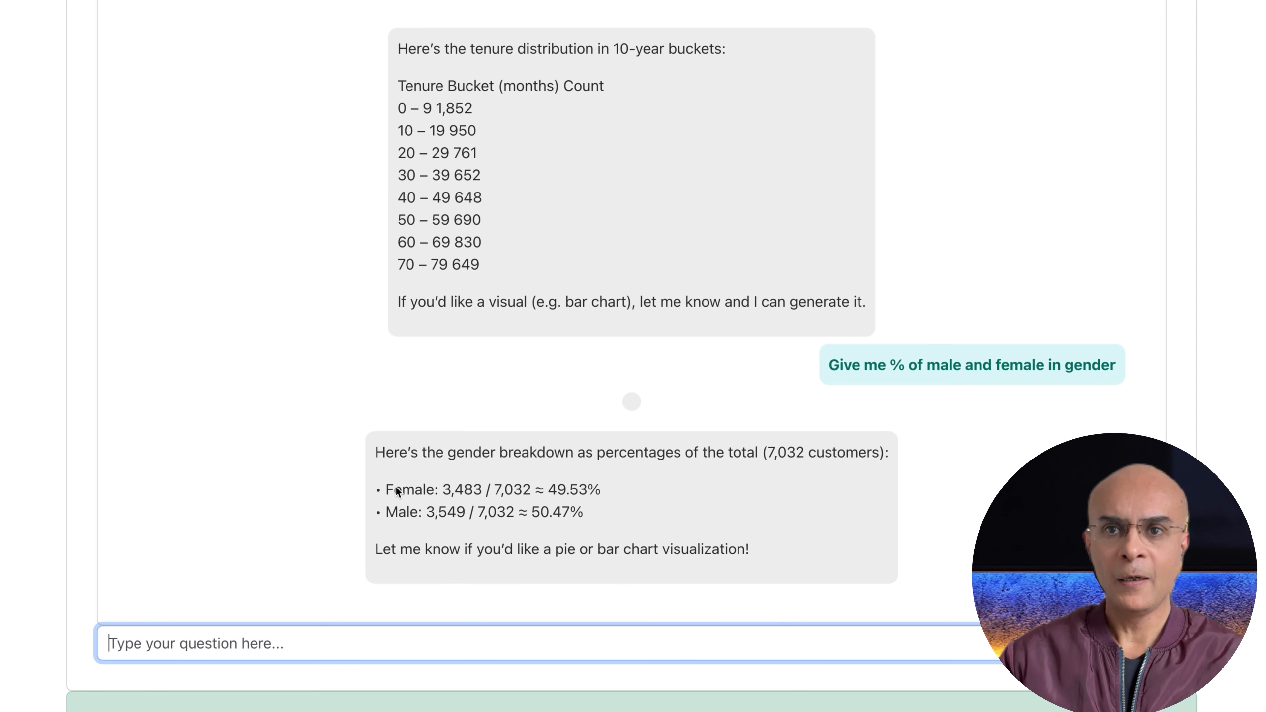
Step: Switch to the Canva infographic and set the Female value of the Gender demographic pie chart to 49
left_click(547, 491)
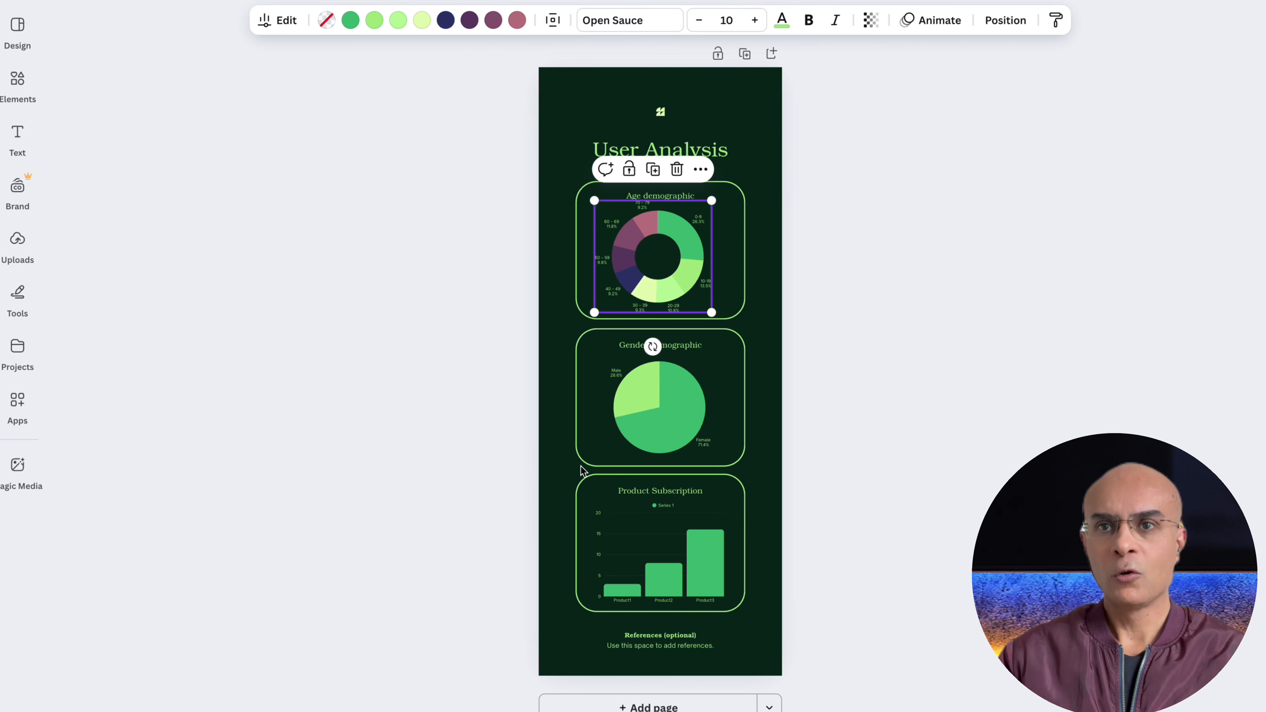
left_click(666, 385)
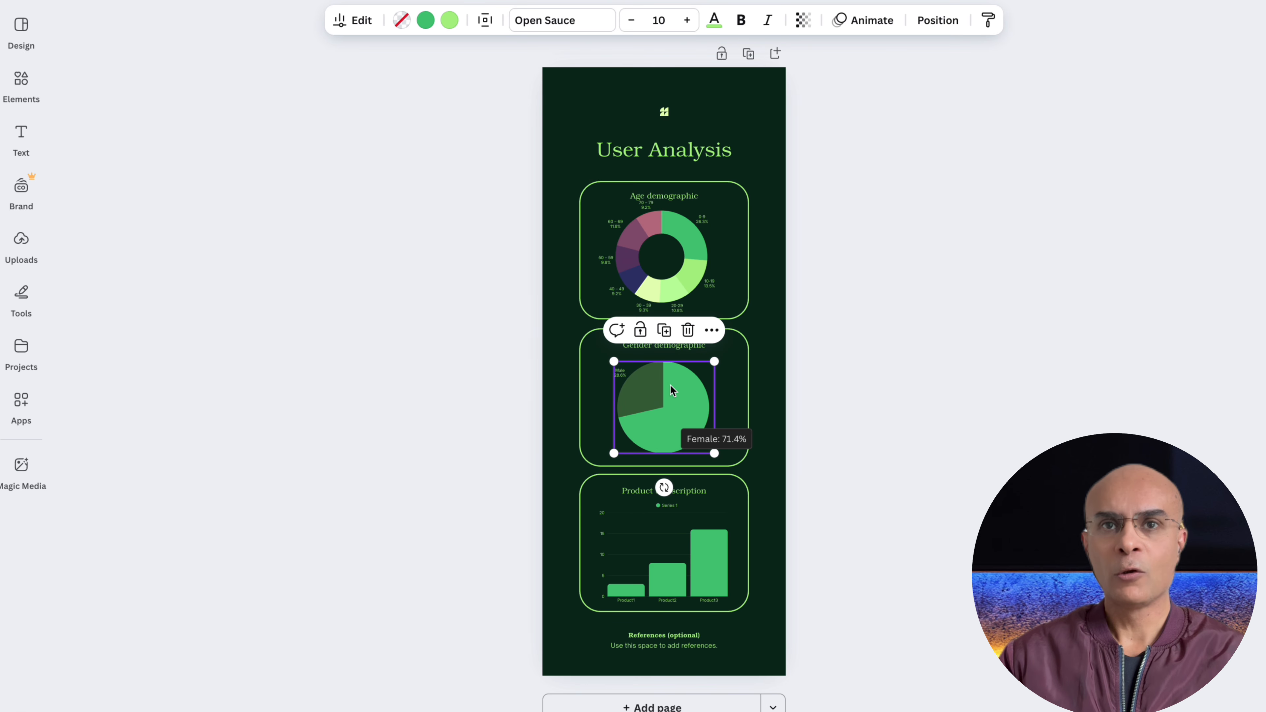
left_click(352, 34)
left_click(275, 202)
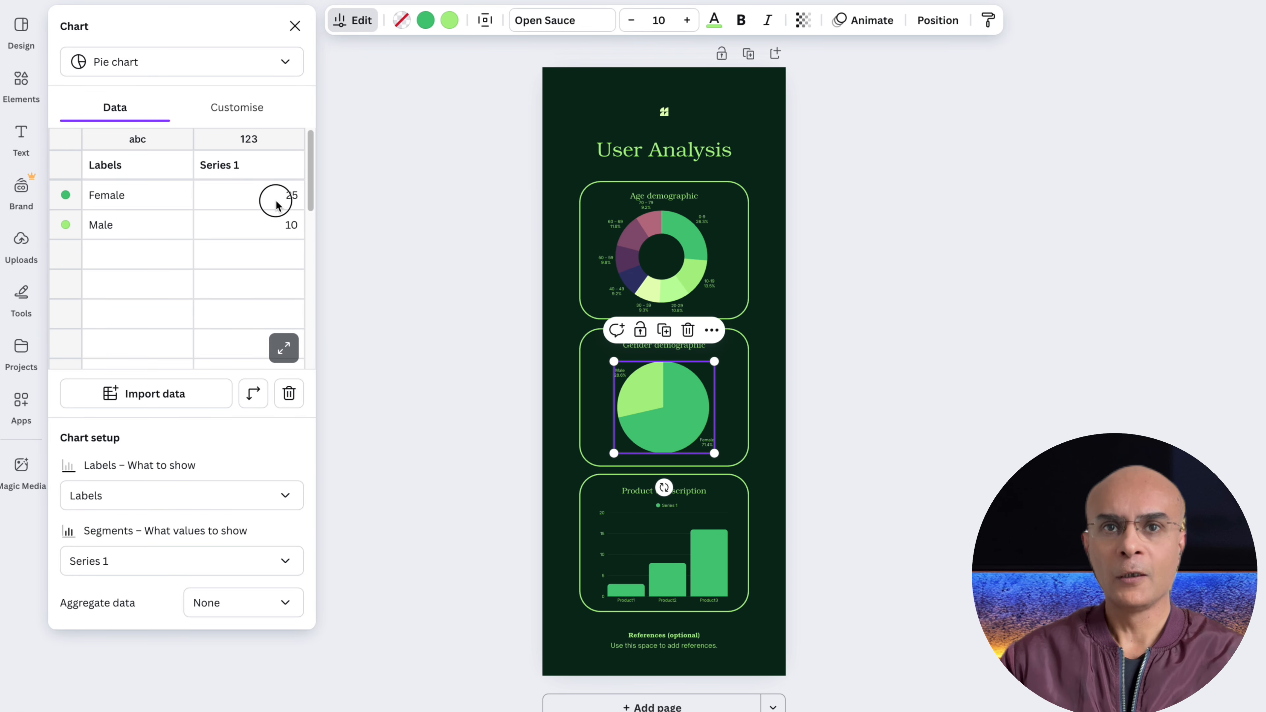
left_click(289, 196)
double_click(294, 197)
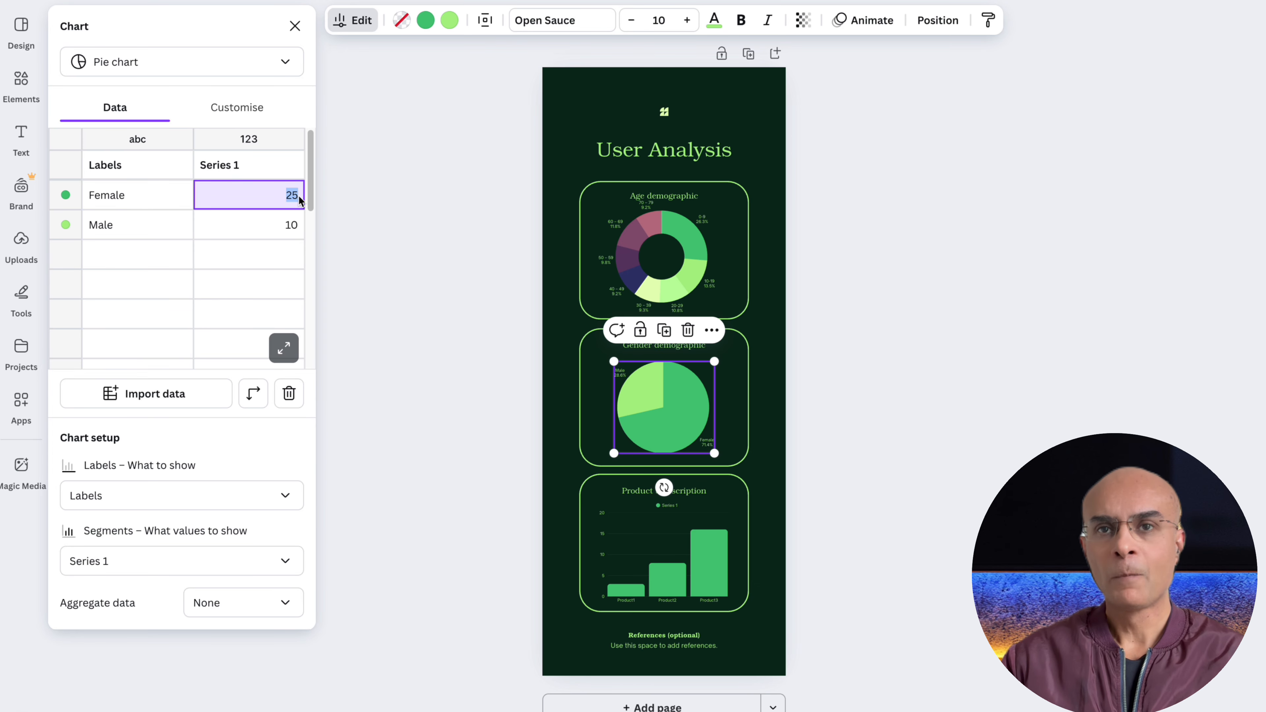
type("49")
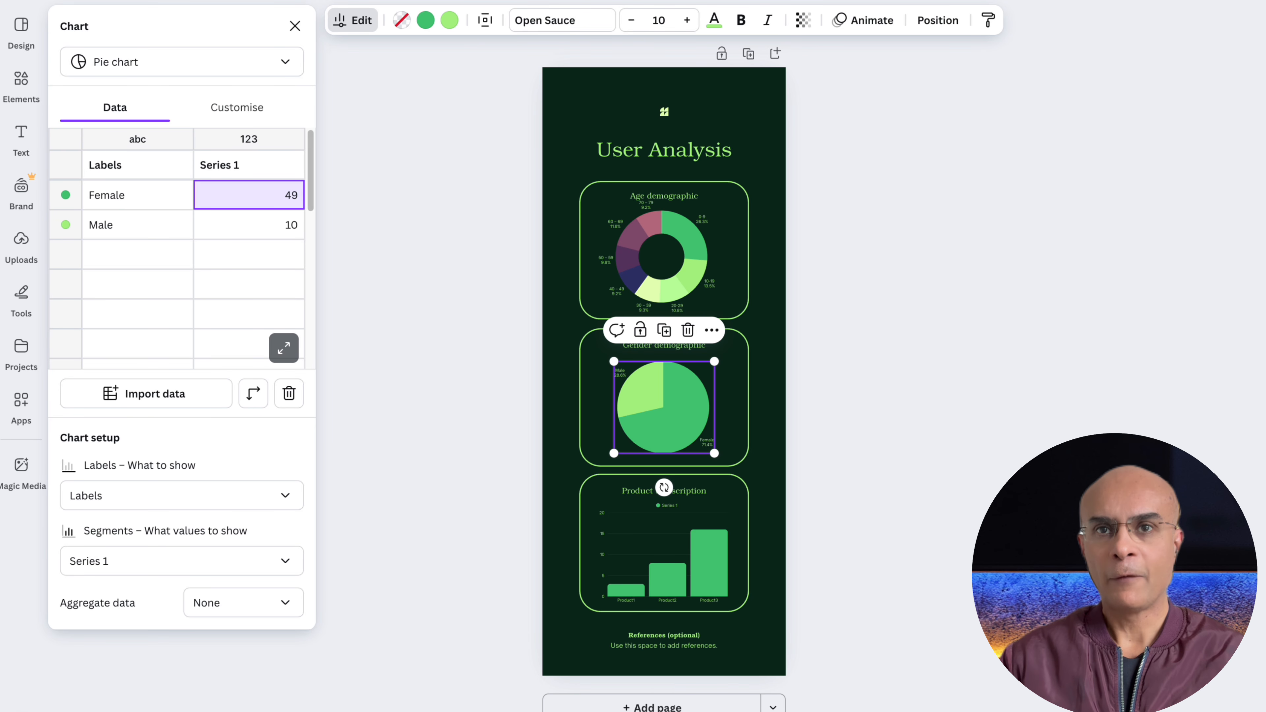
Step: Set the Male value of the gender pie chart to 51 and close the chart's data editor
left_click(285, 224)
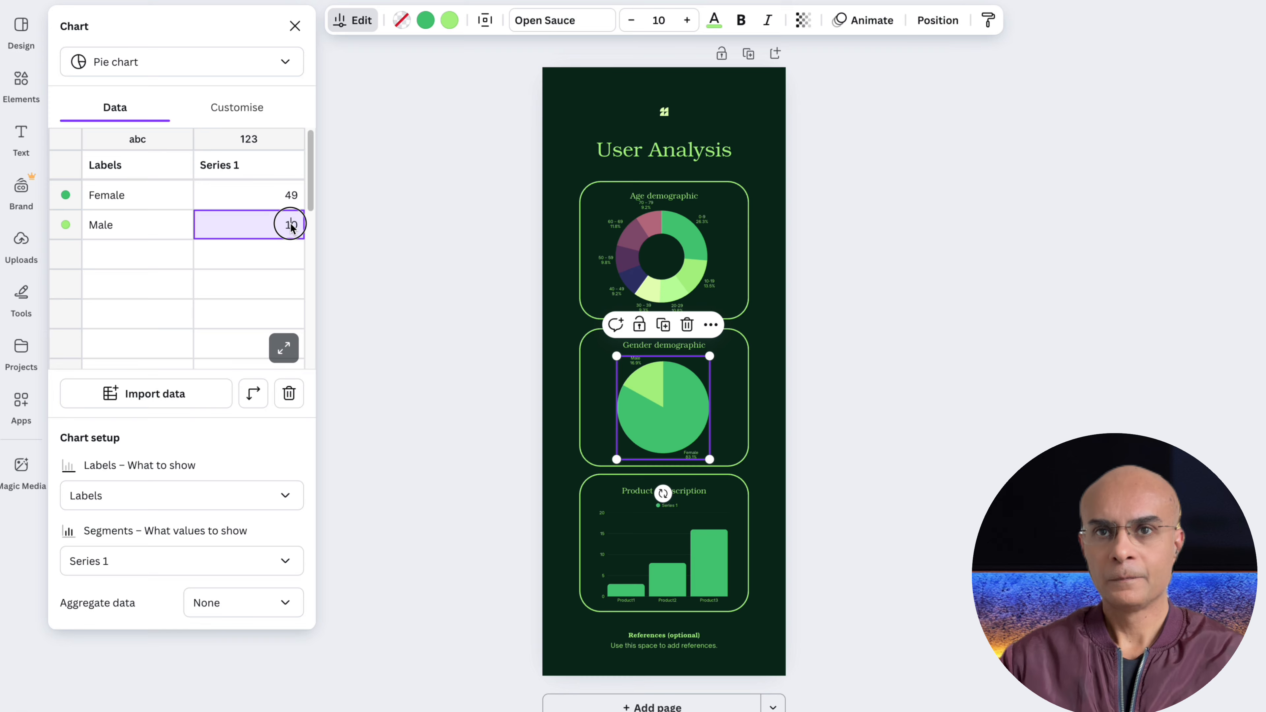
left_click_drag(291, 224, 302, 229)
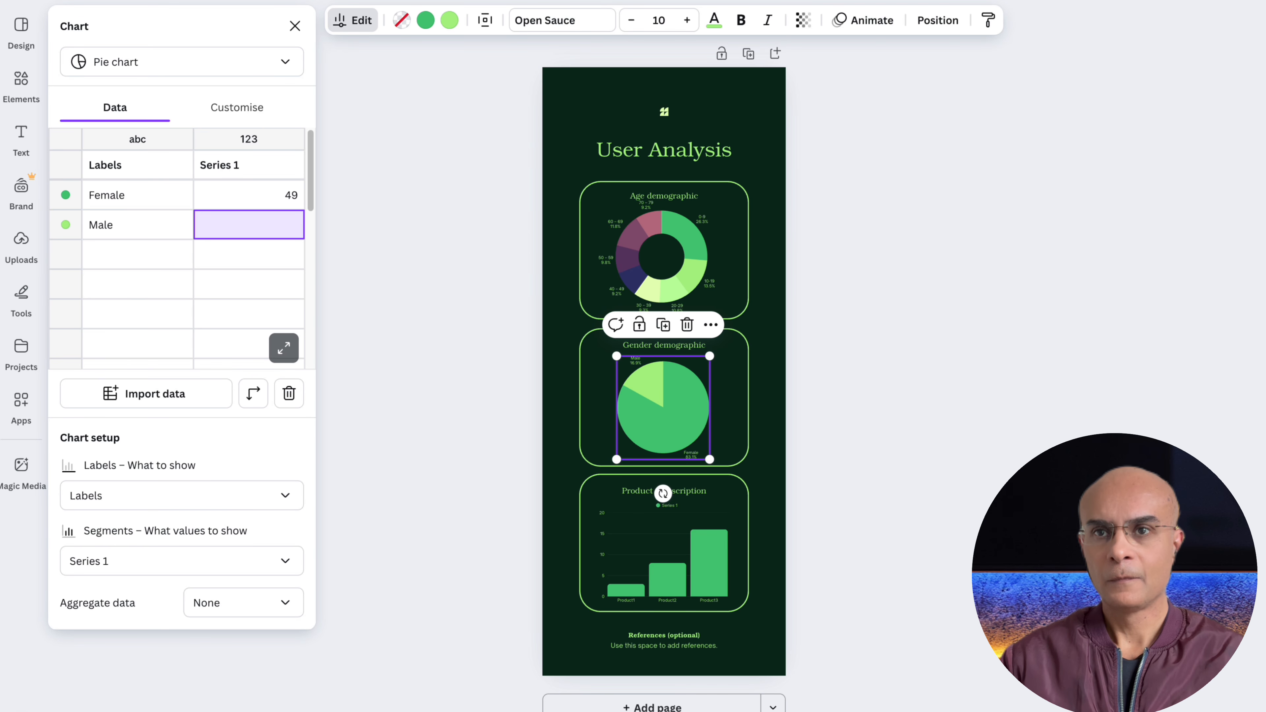
key("Escape")
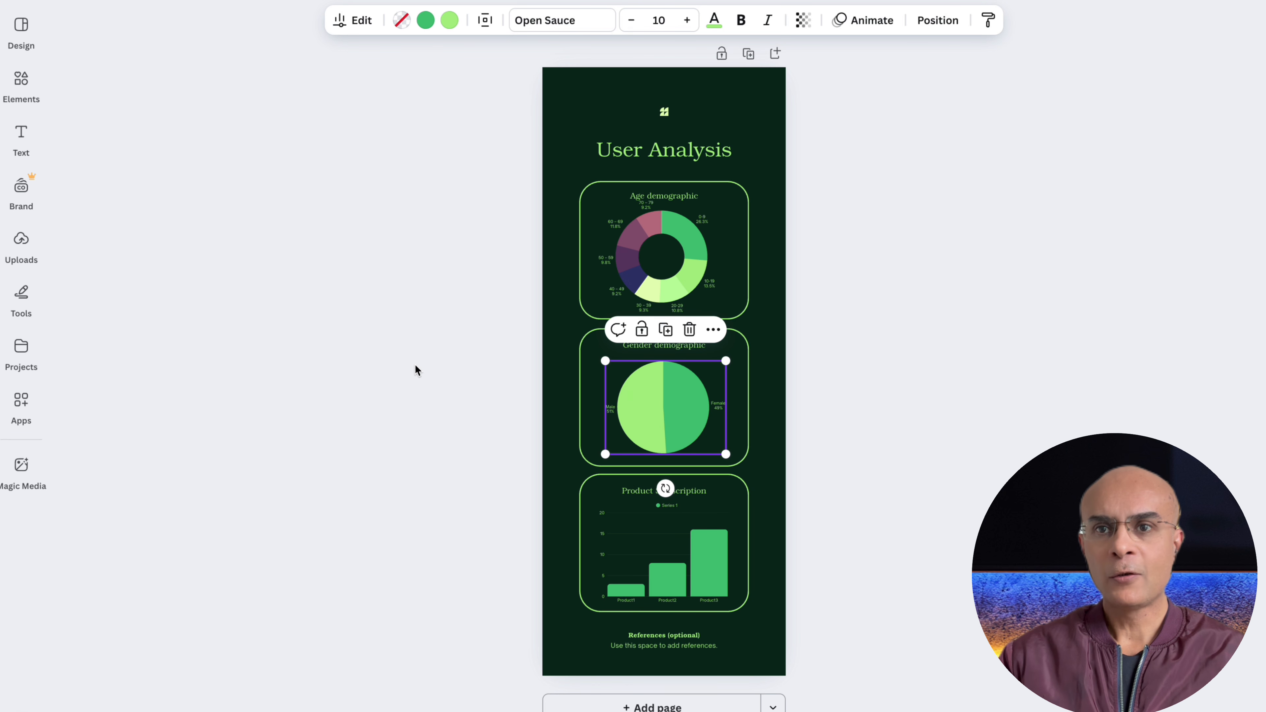
scroll(415, 368, "down", 1)
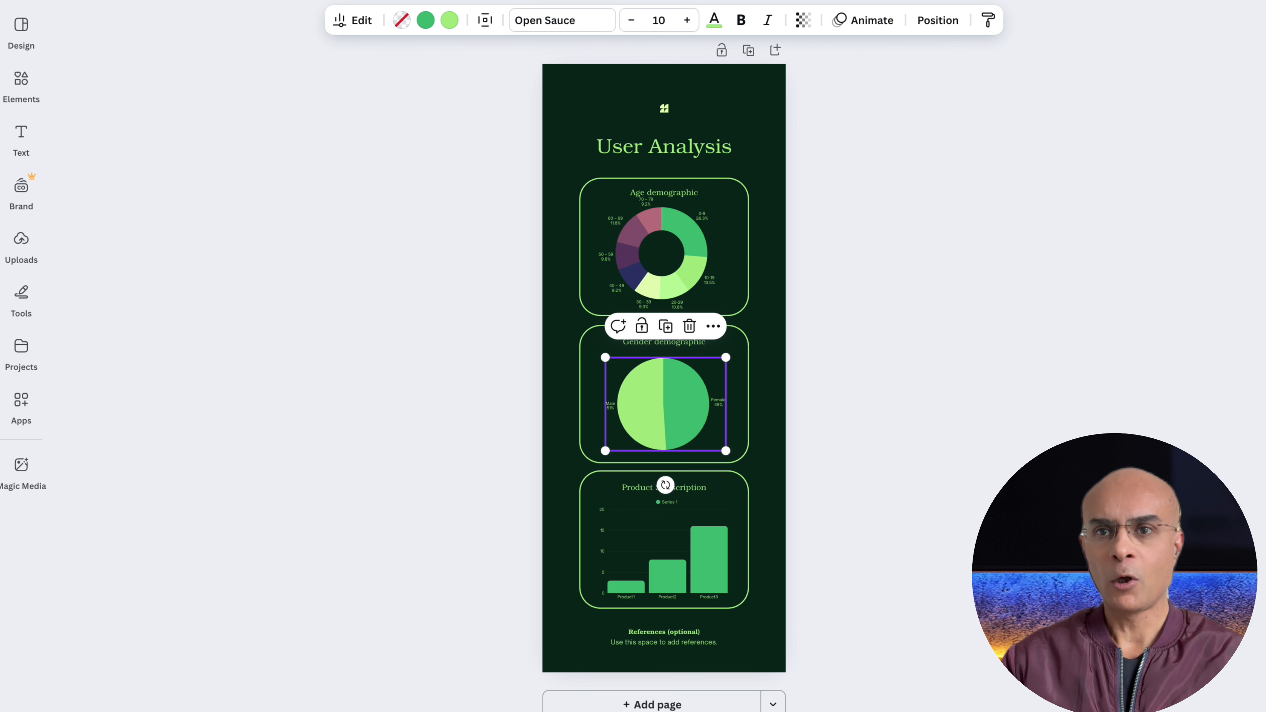
scroll(664, 344, "down", 1)
scroll(665, 345, "up", 3)
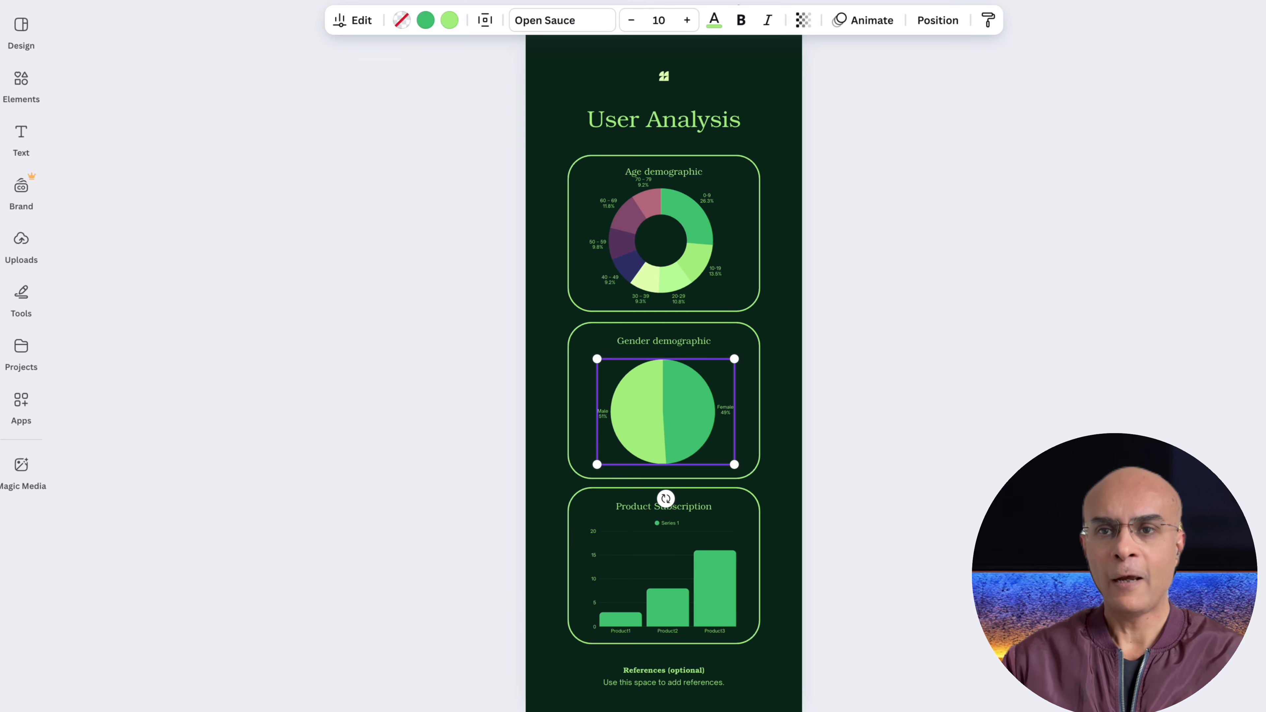
Step: Switch to the data chat app and copy the TechSupport, StreamingTV and StreamingMovies column headers from the uploaded sample data
mouse_move(721, 609)
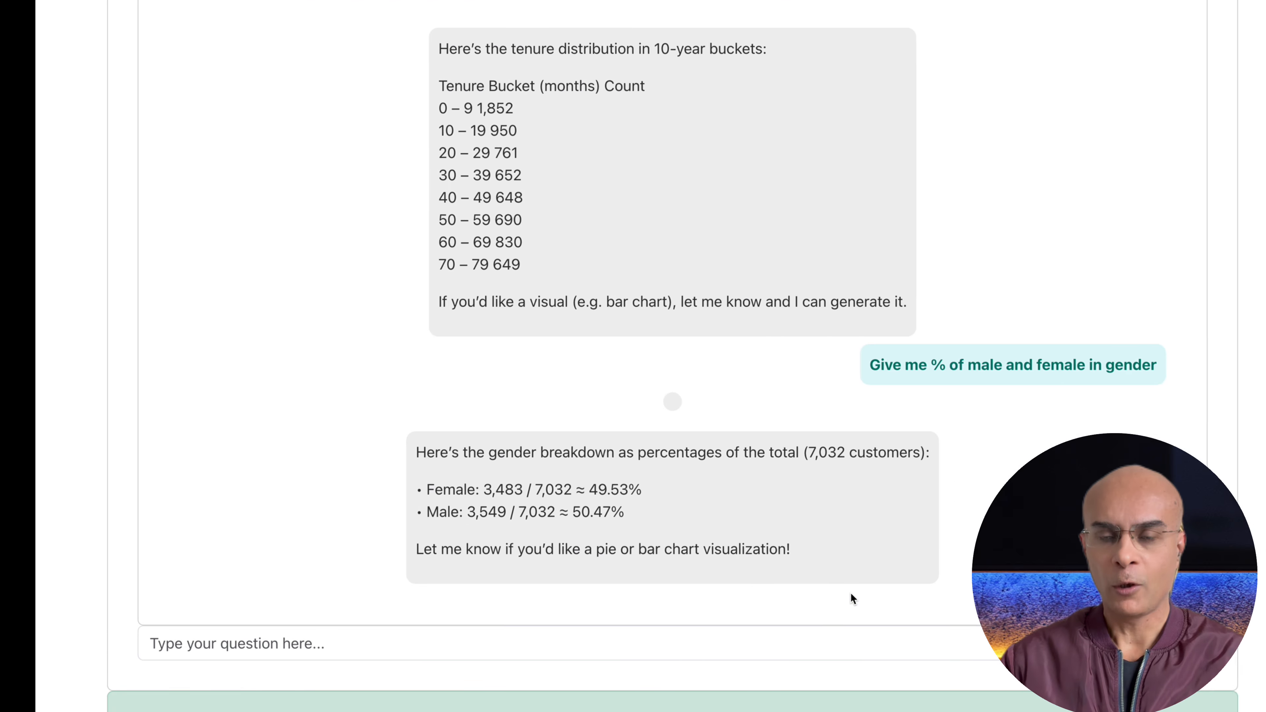
scroll(144, 328, "up", 15)
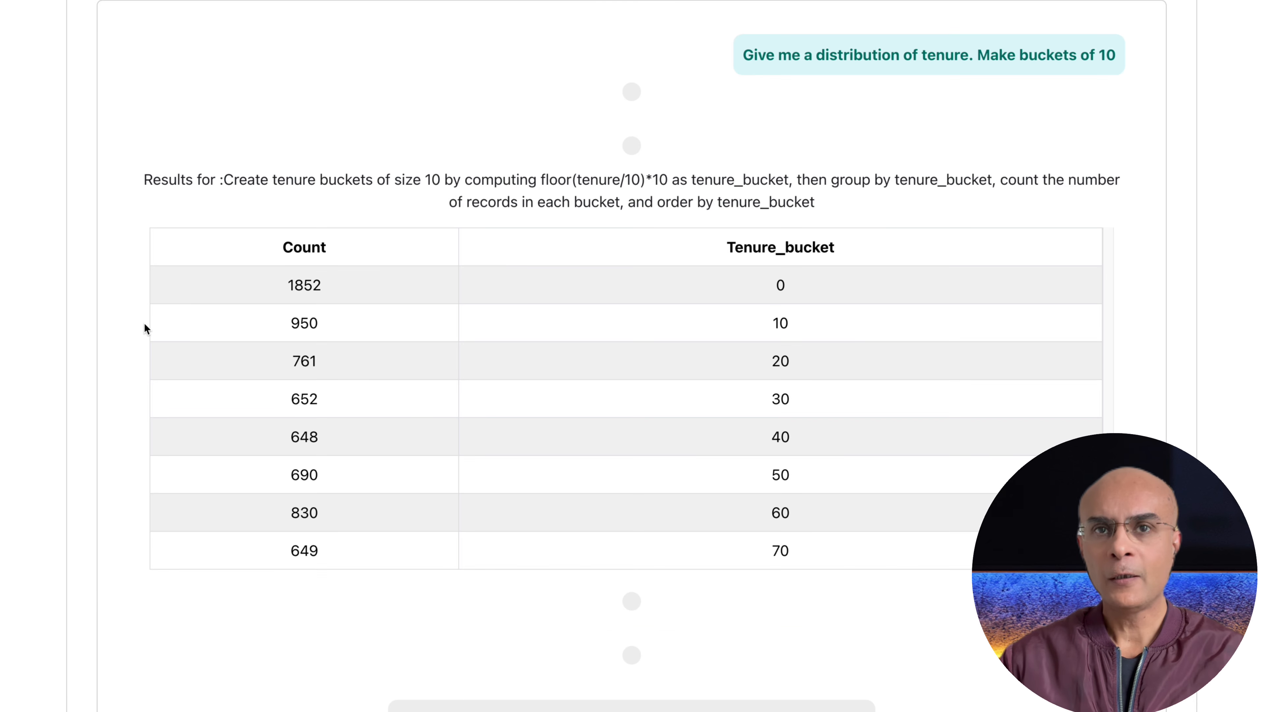
left_click(138, 104)
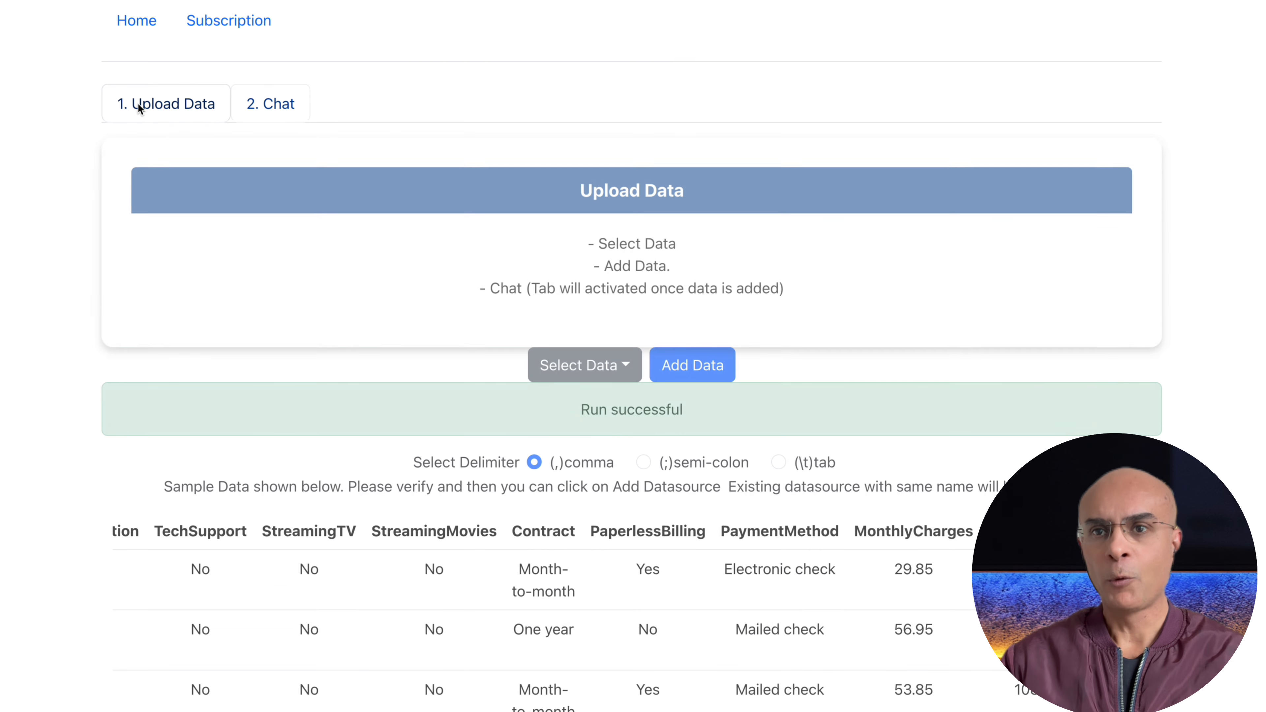
scroll(838, 518, "down", 1)
scroll(835, 517, "down", 3)
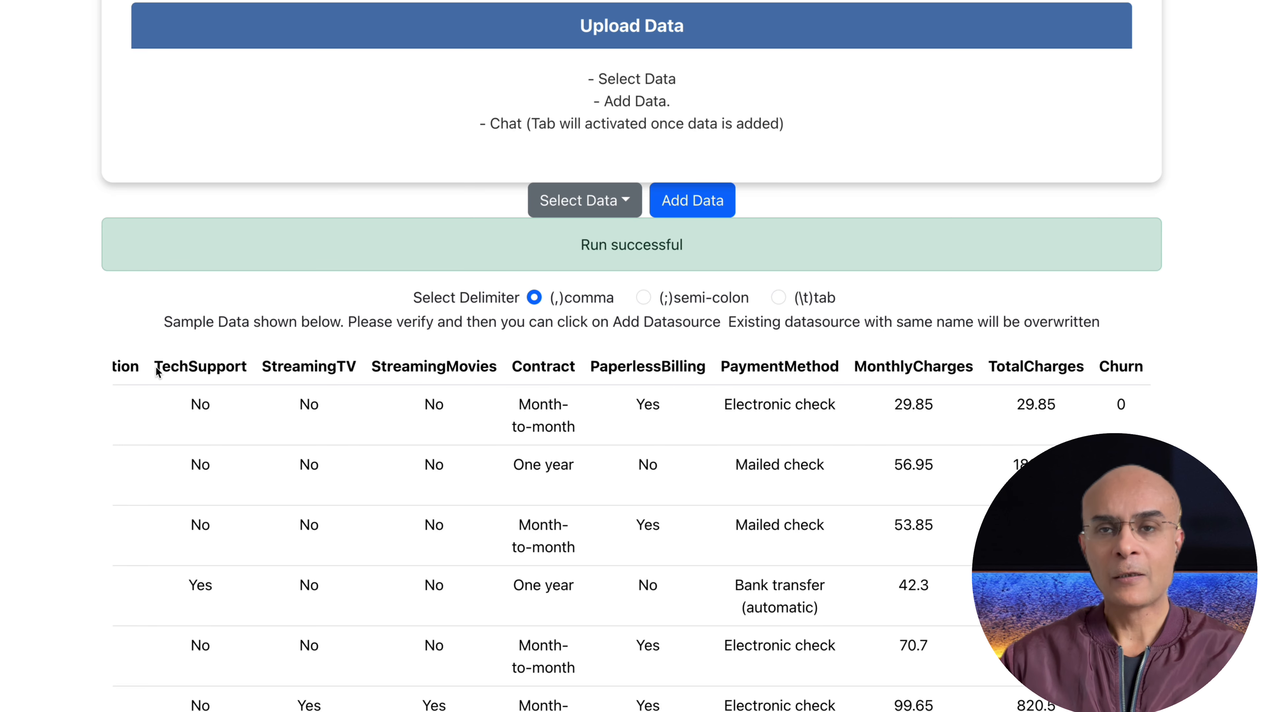
left_click_drag(156, 372, 495, 372)
key("super+c")
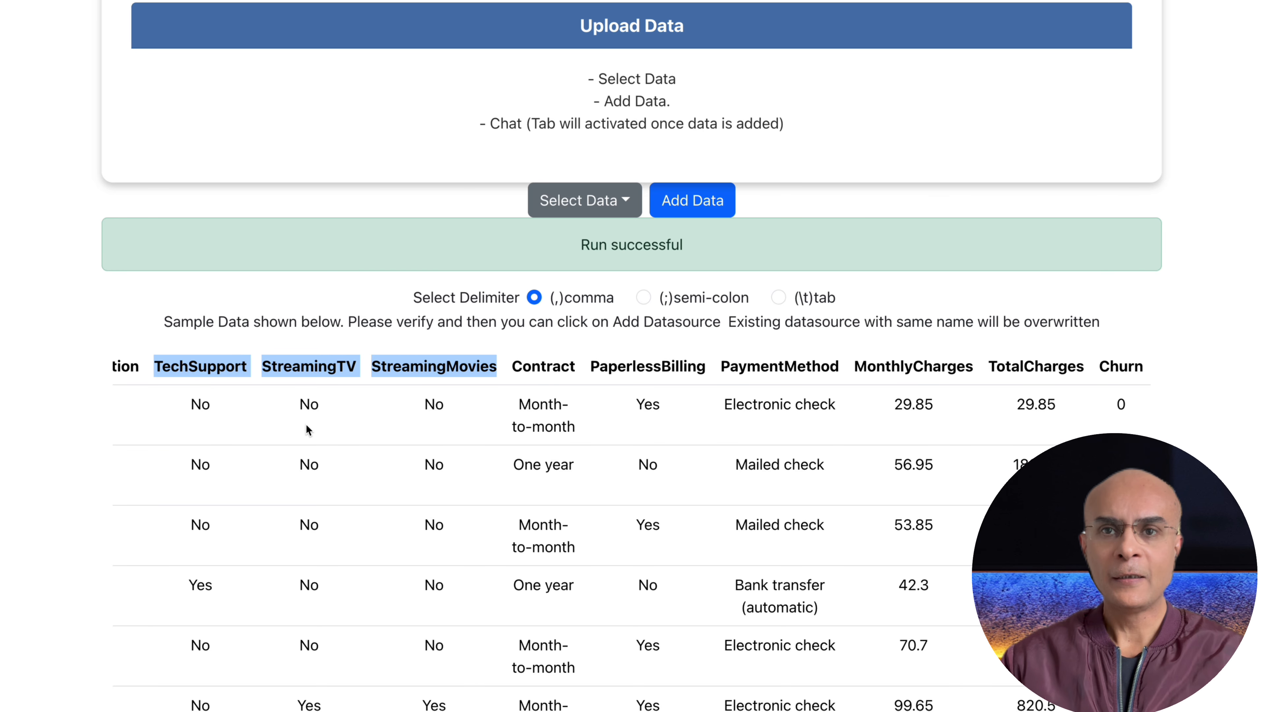
Step: Return to the chat and draft a question reading "Give me records with" followed by the copied column names
scroll(308, 432, "down", 4)
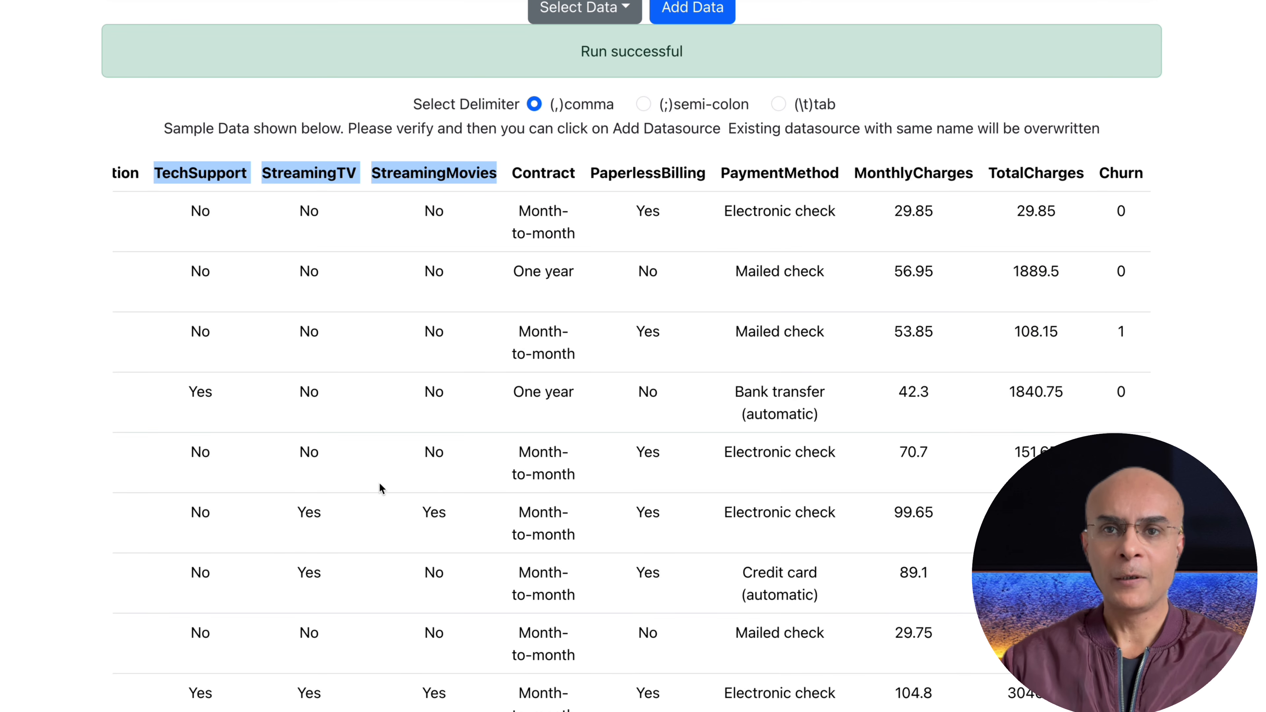
scroll(439, 517, "up", 3)
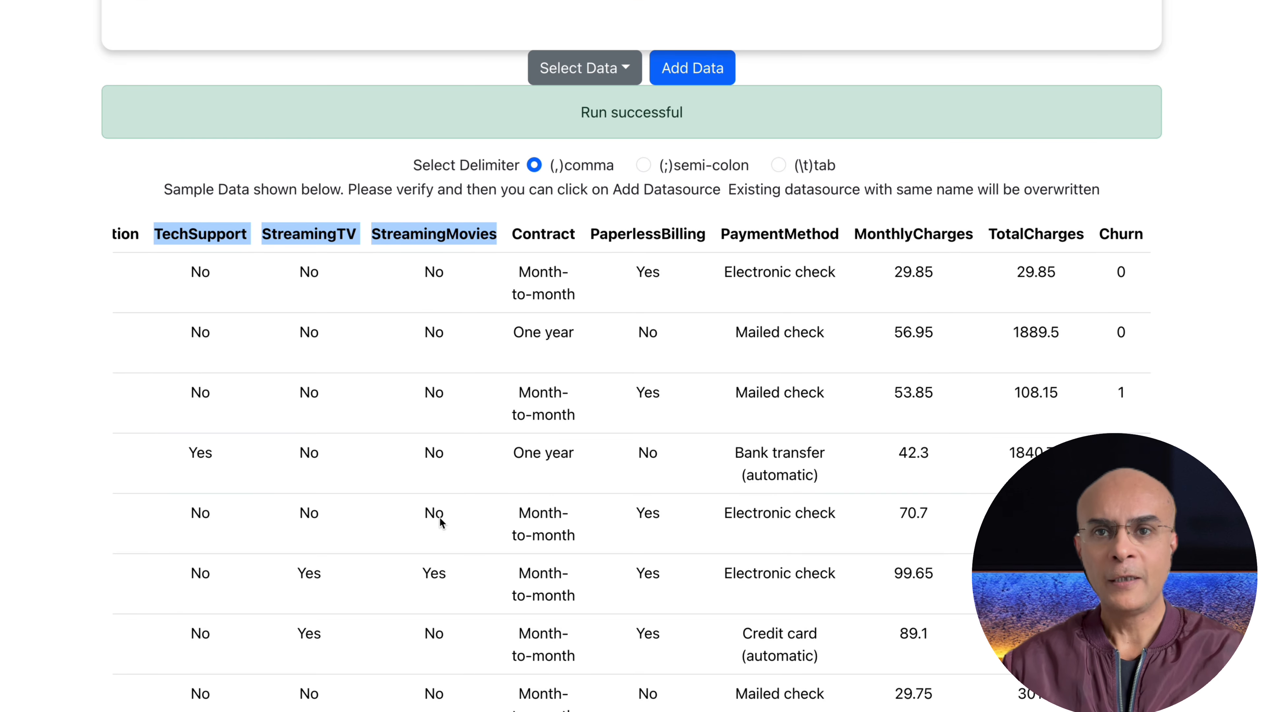
scroll(440, 517, "up", 2)
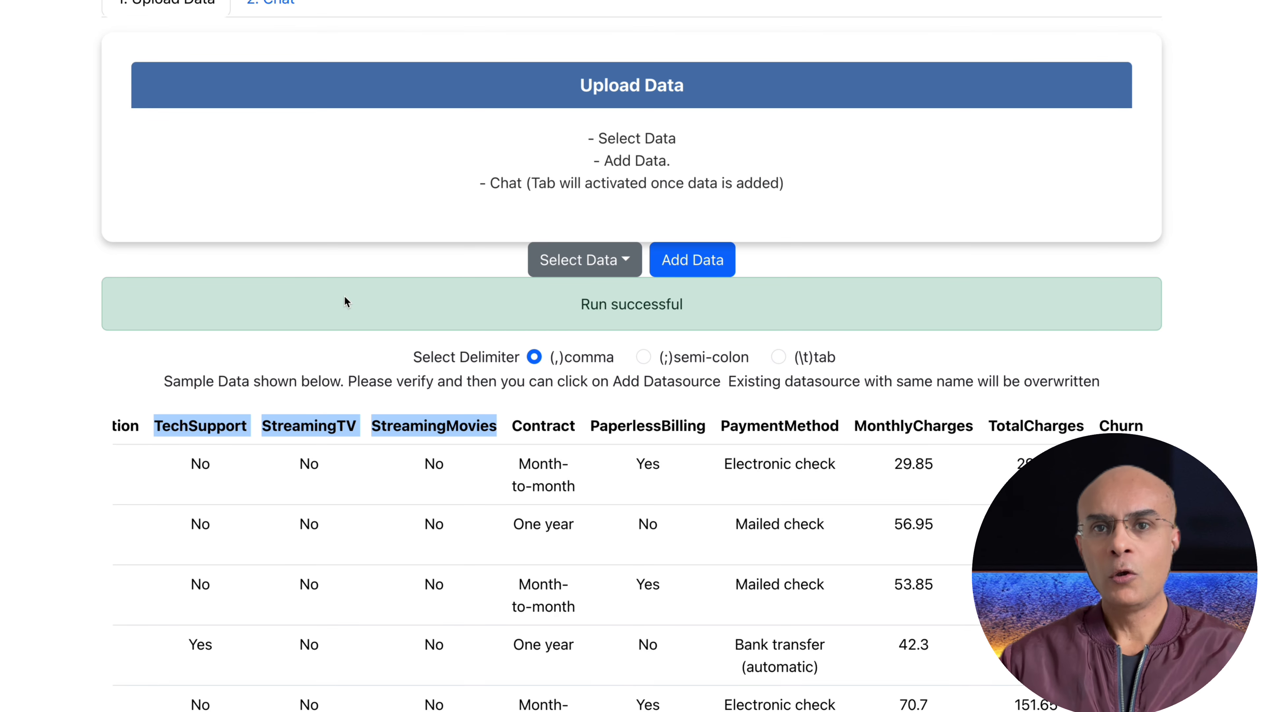
left_click(273, 3)
scroll(220, 433, "down", 15)
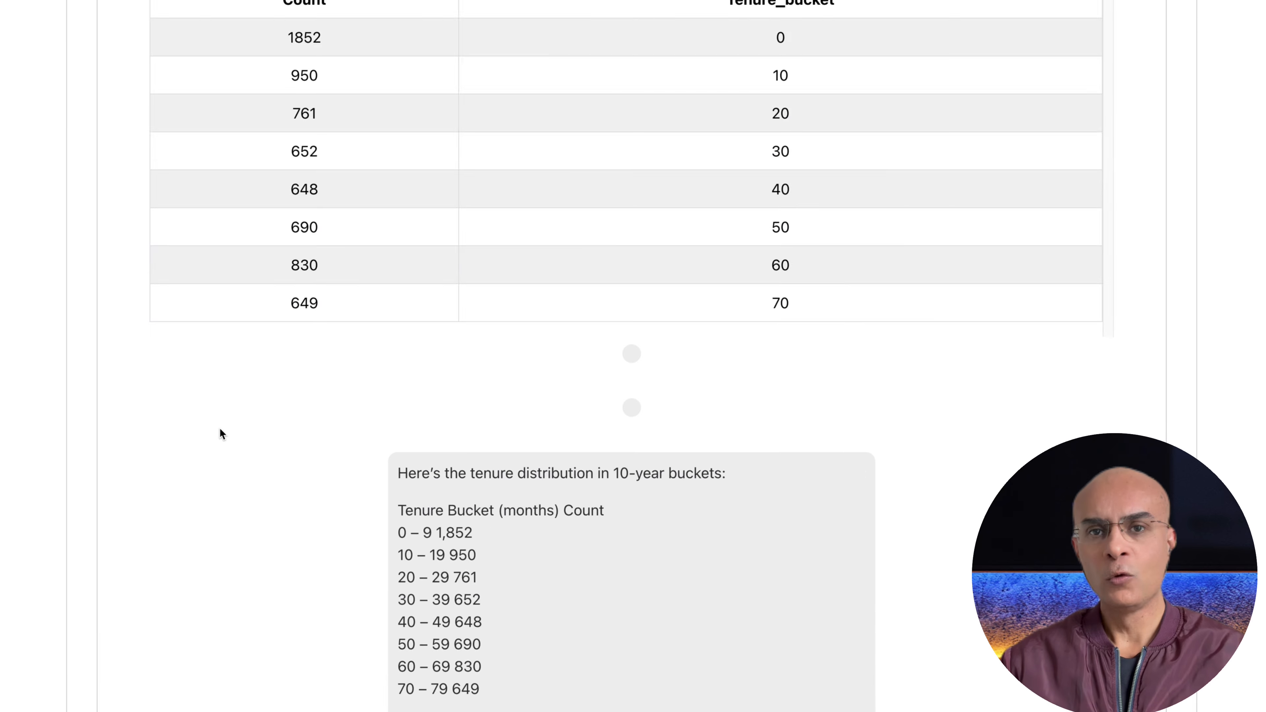
left_click(223, 616)
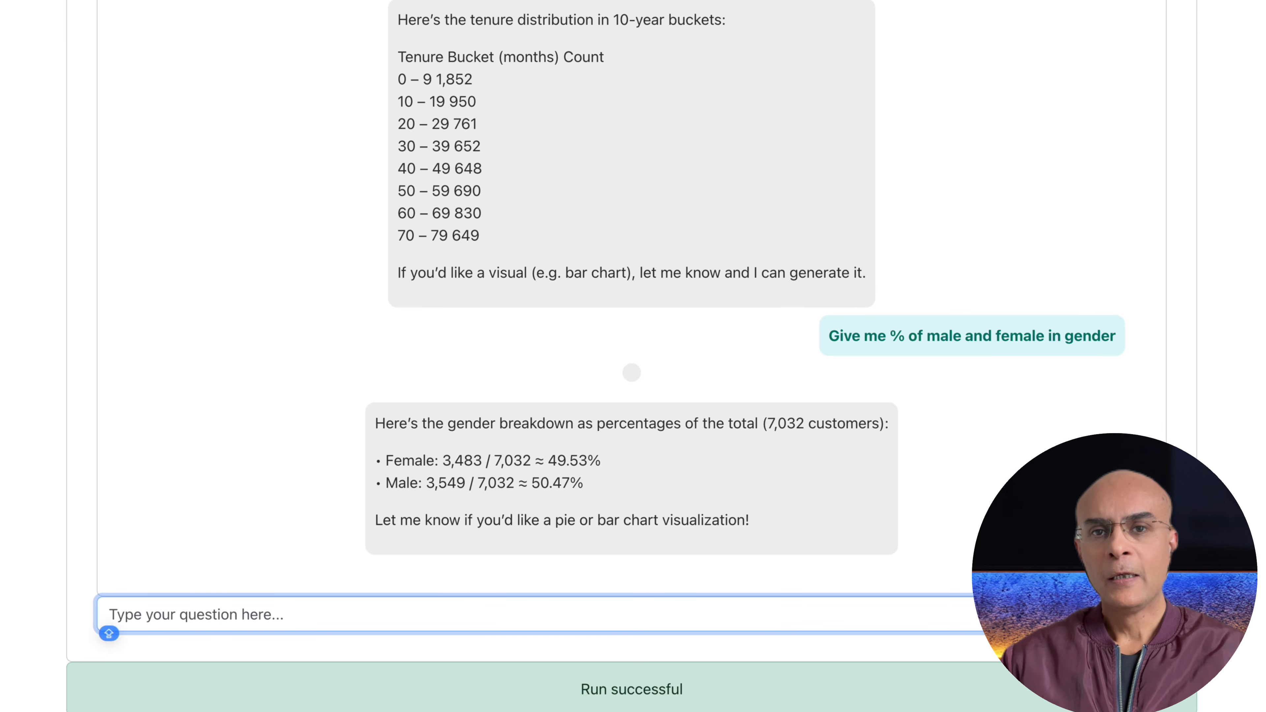
type("Give me reco")
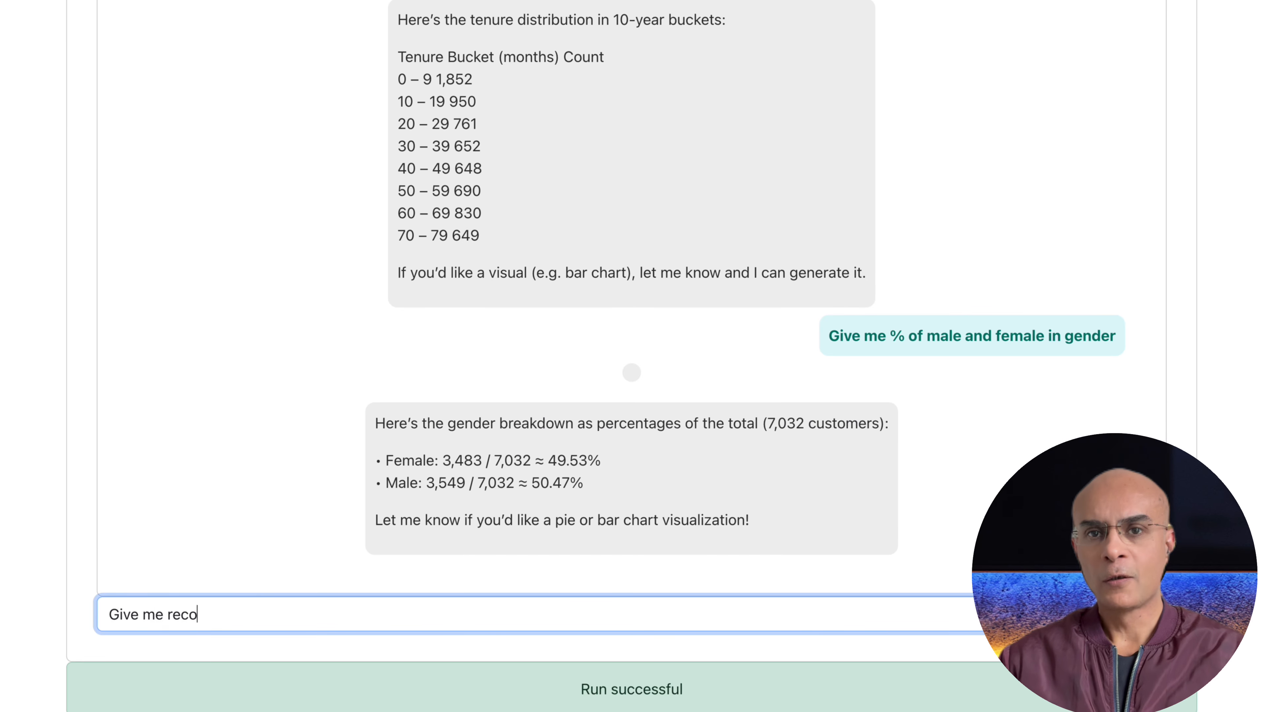
type("rds wit")
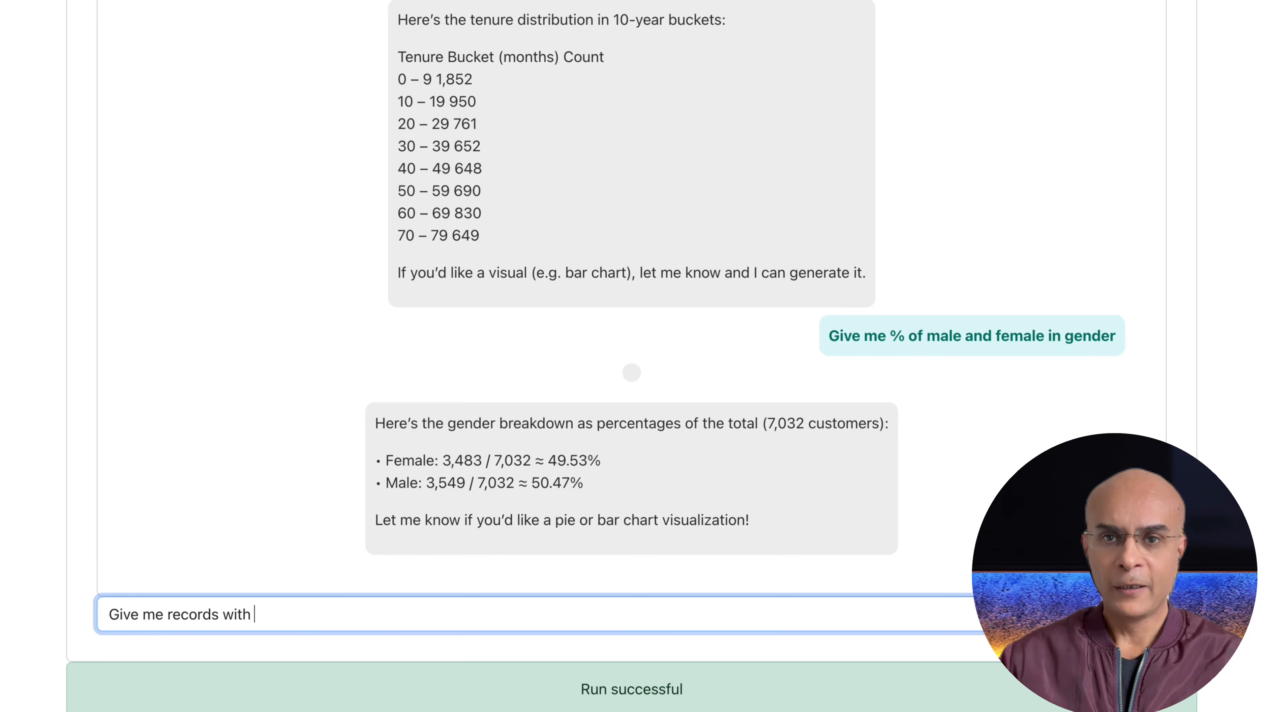
type("h")
key("super+v")
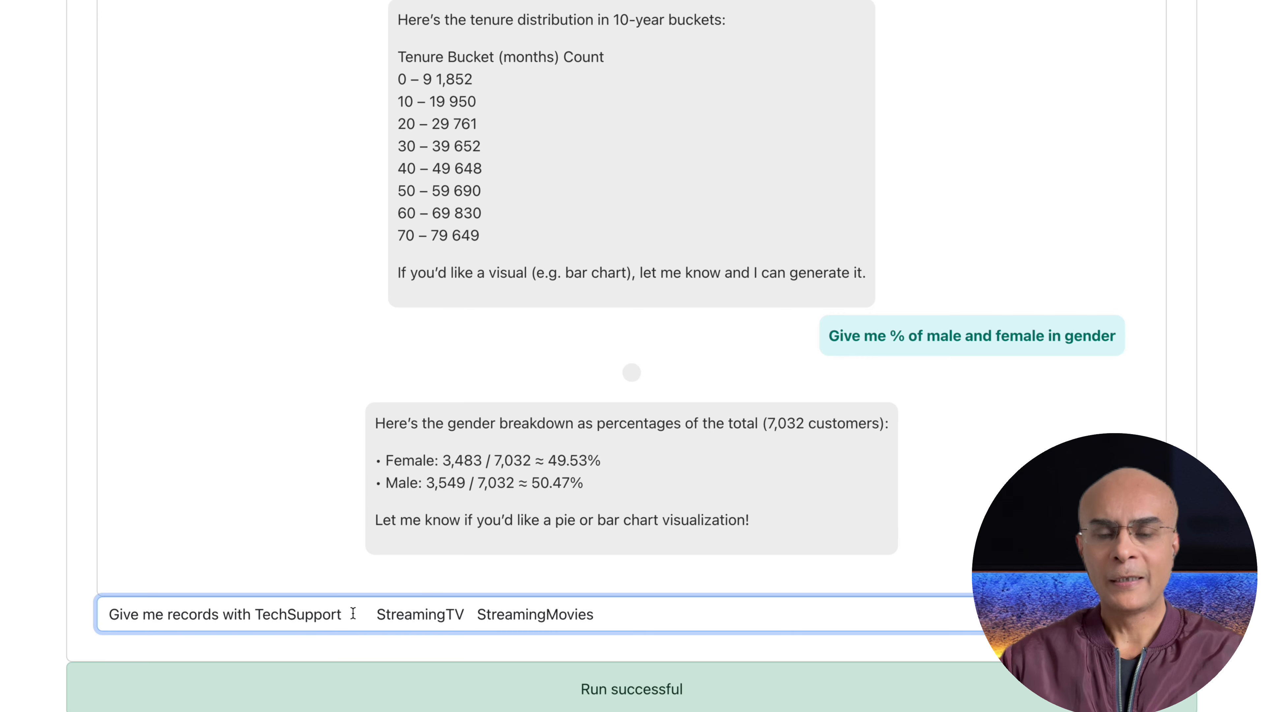
Step: Reduce the drafted question to "Give me records with TechSupport = YES", submit it and review the answer
left_click_drag(352, 613, 628, 612)
key("BackSpace")
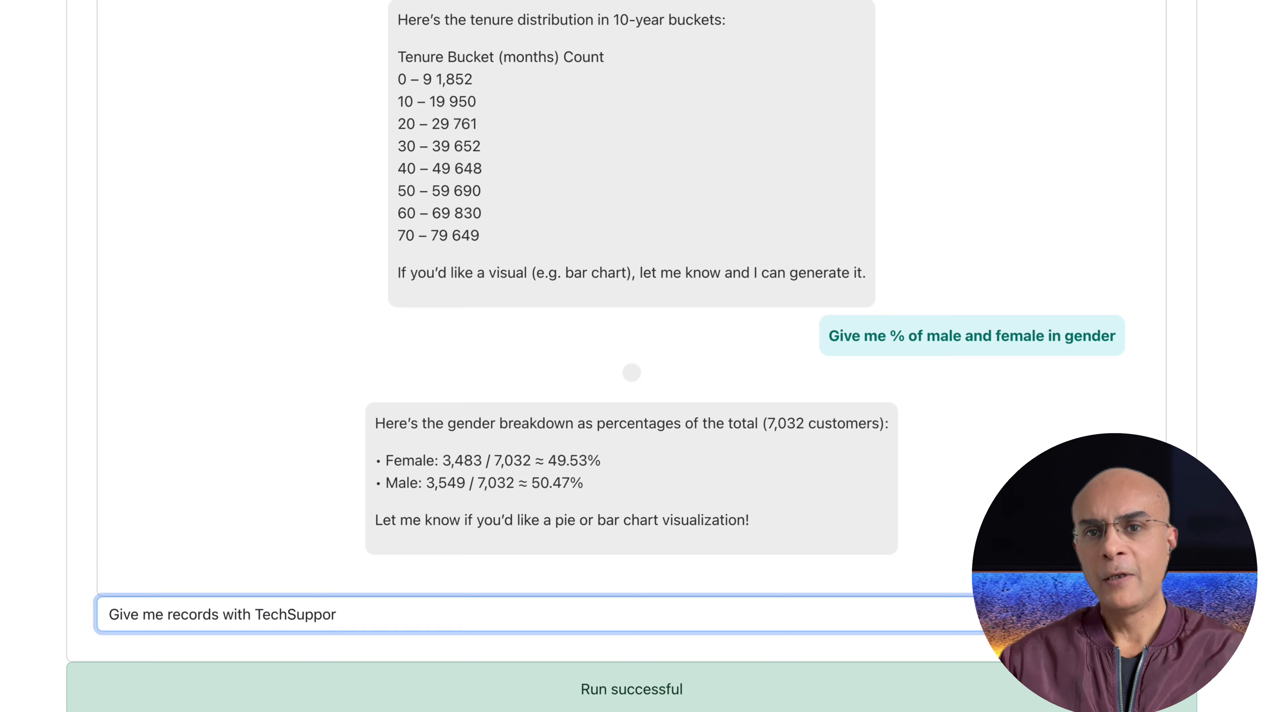
type("= YES")
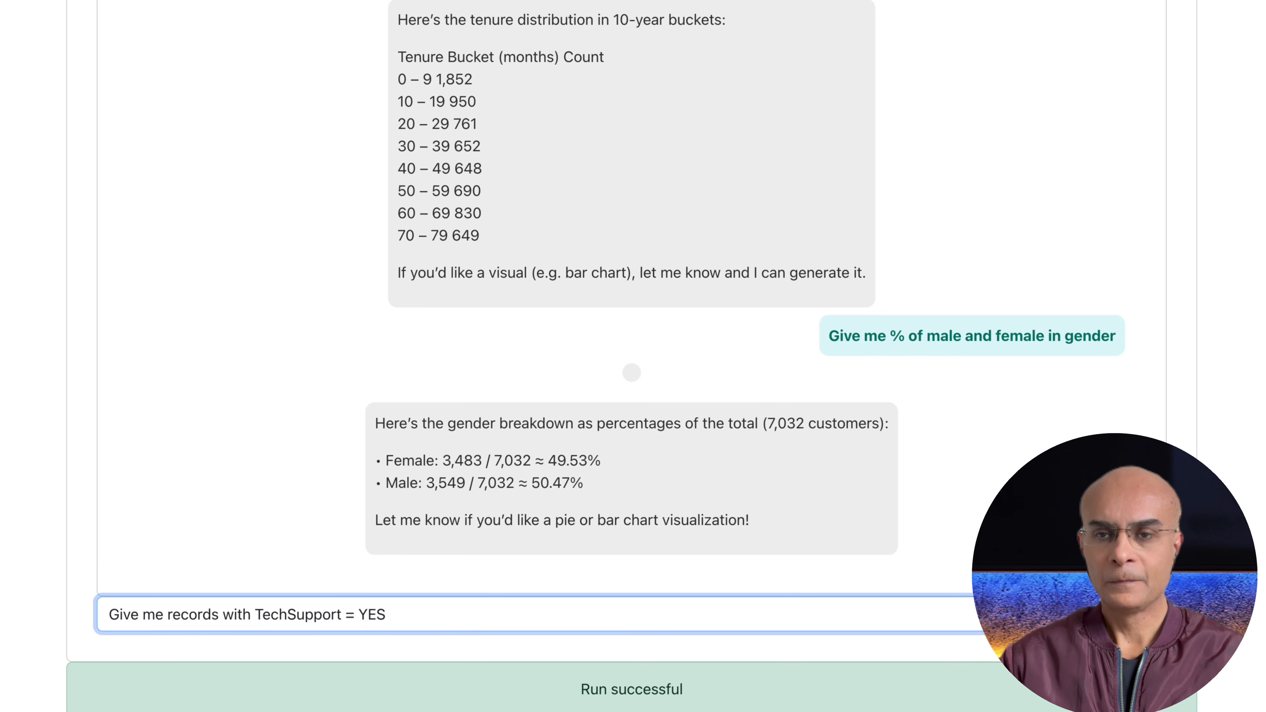
key("Return")
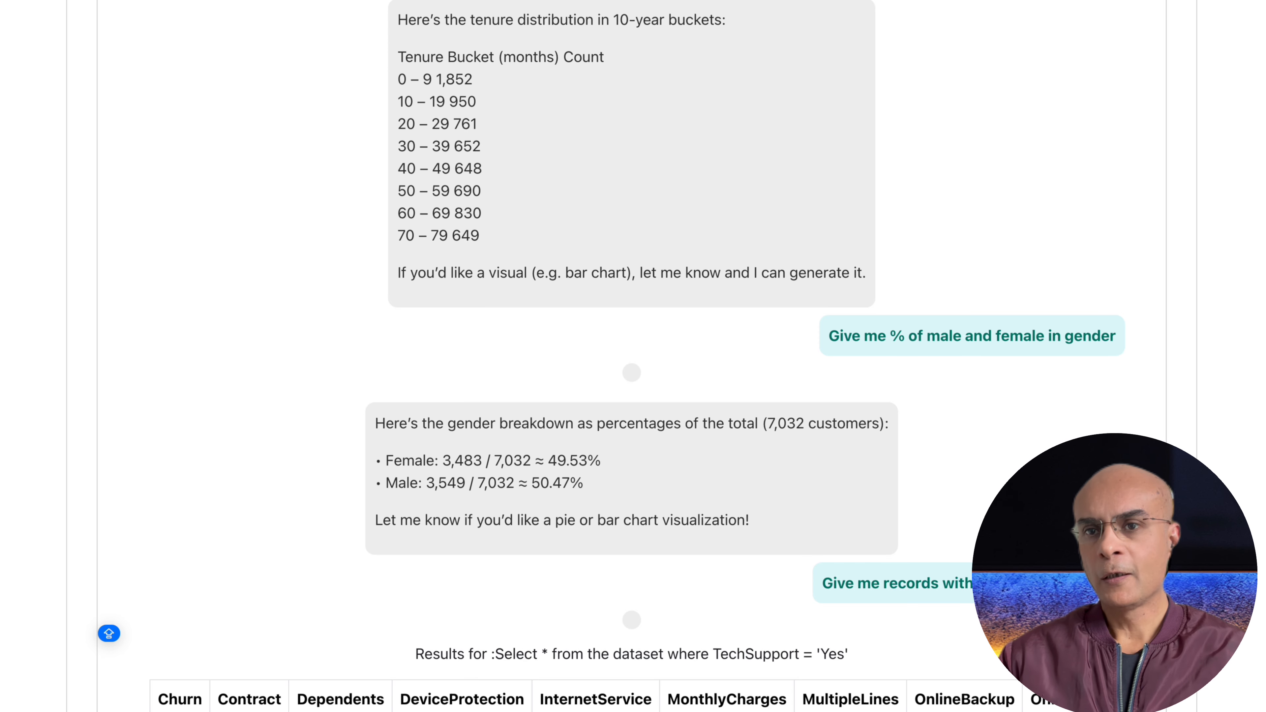
scroll(632, 356, "down", 10)
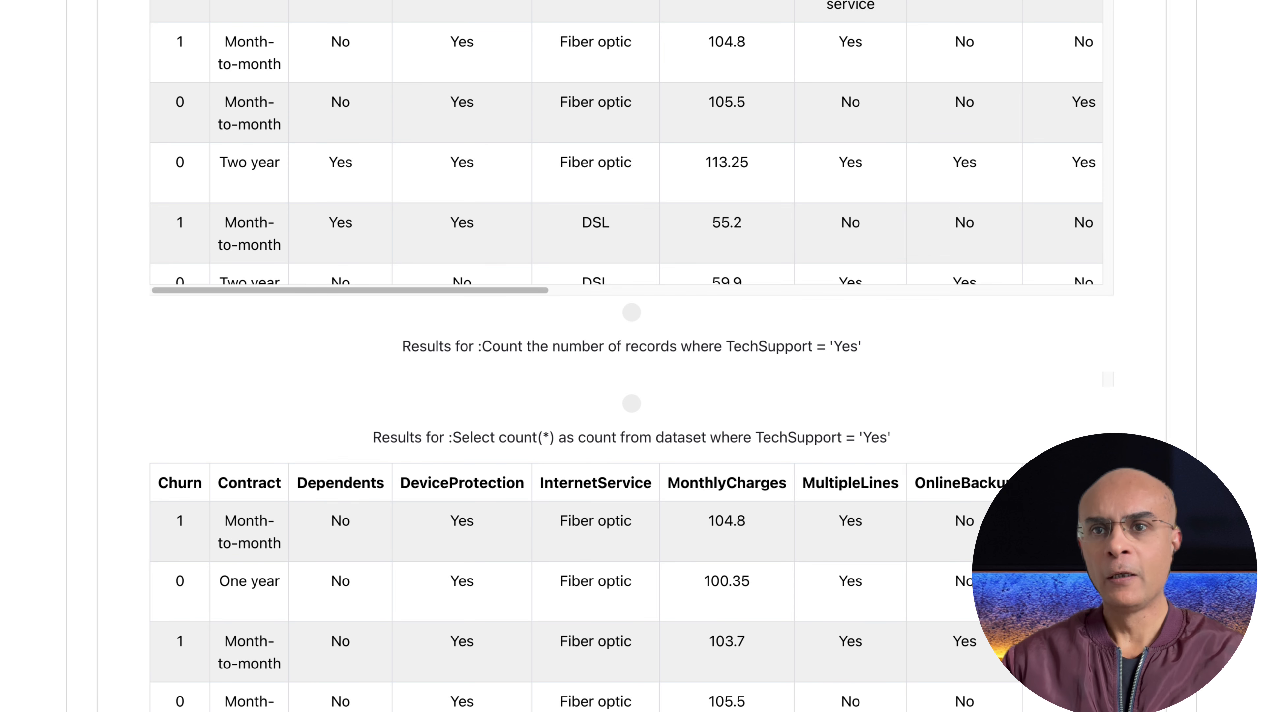
scroll(631, 356, "down", 8)
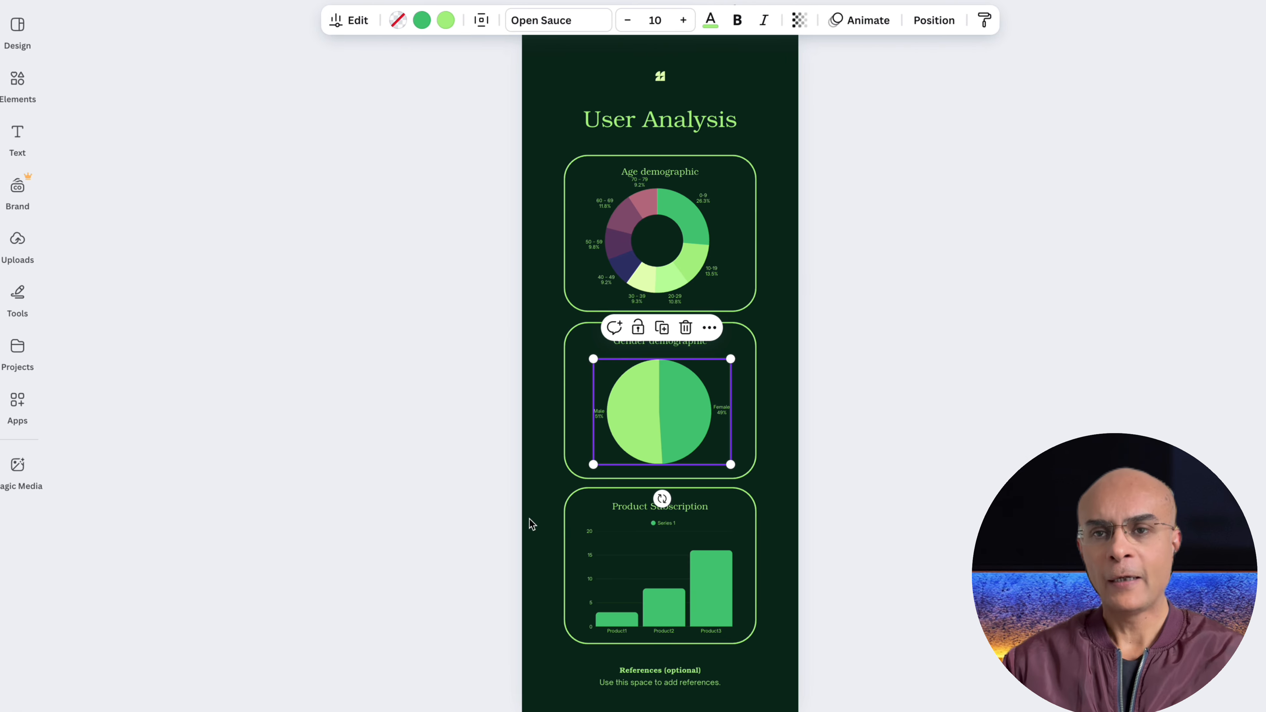
Step: Return to the data chat, paste the copied column names and replace TechSupport with "Give me number of records with"
mouse_move(622, 628)
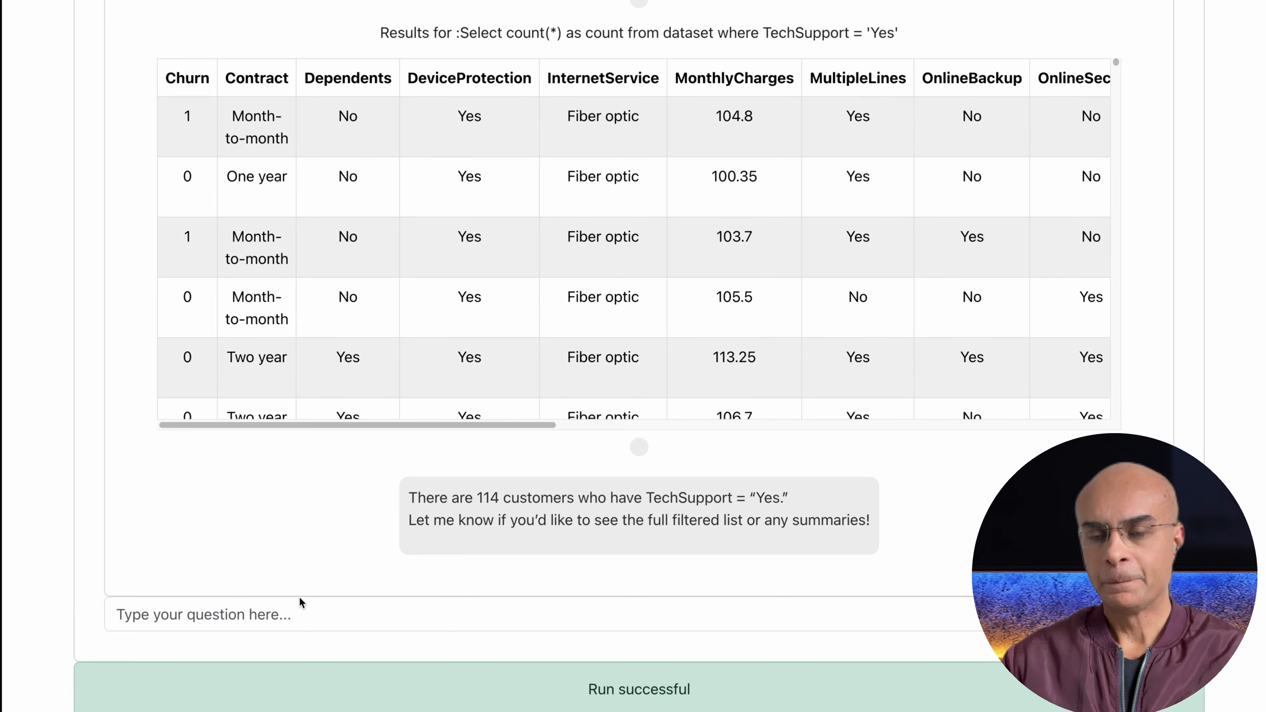
left_click(262, 617)
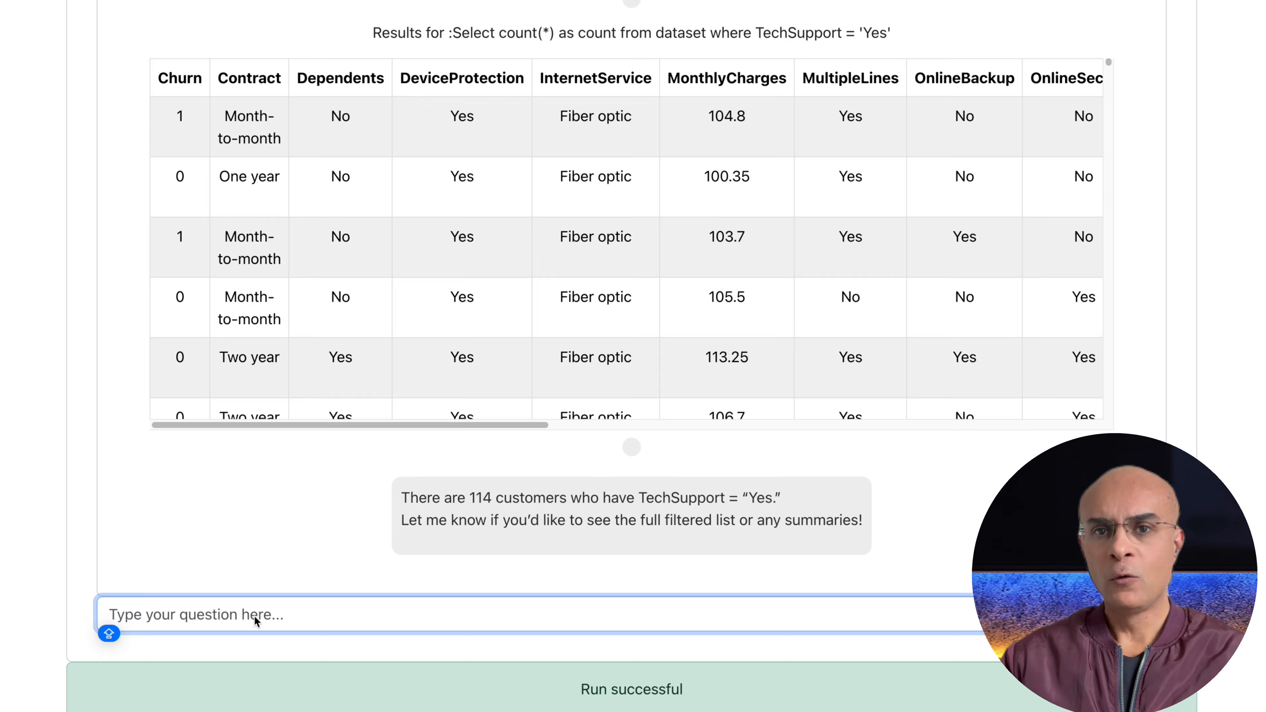
key("ctrl+v")
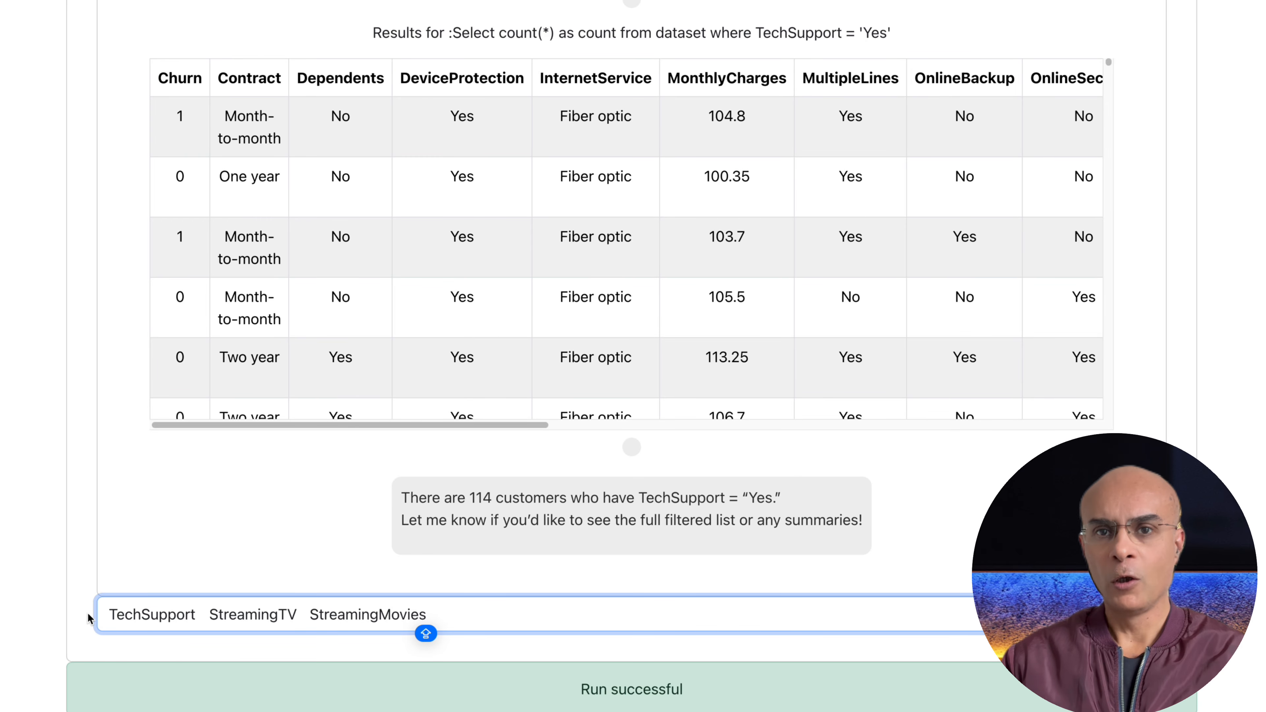
left_click(212, 617)
left_click_drag(212, 617, 94, 618)
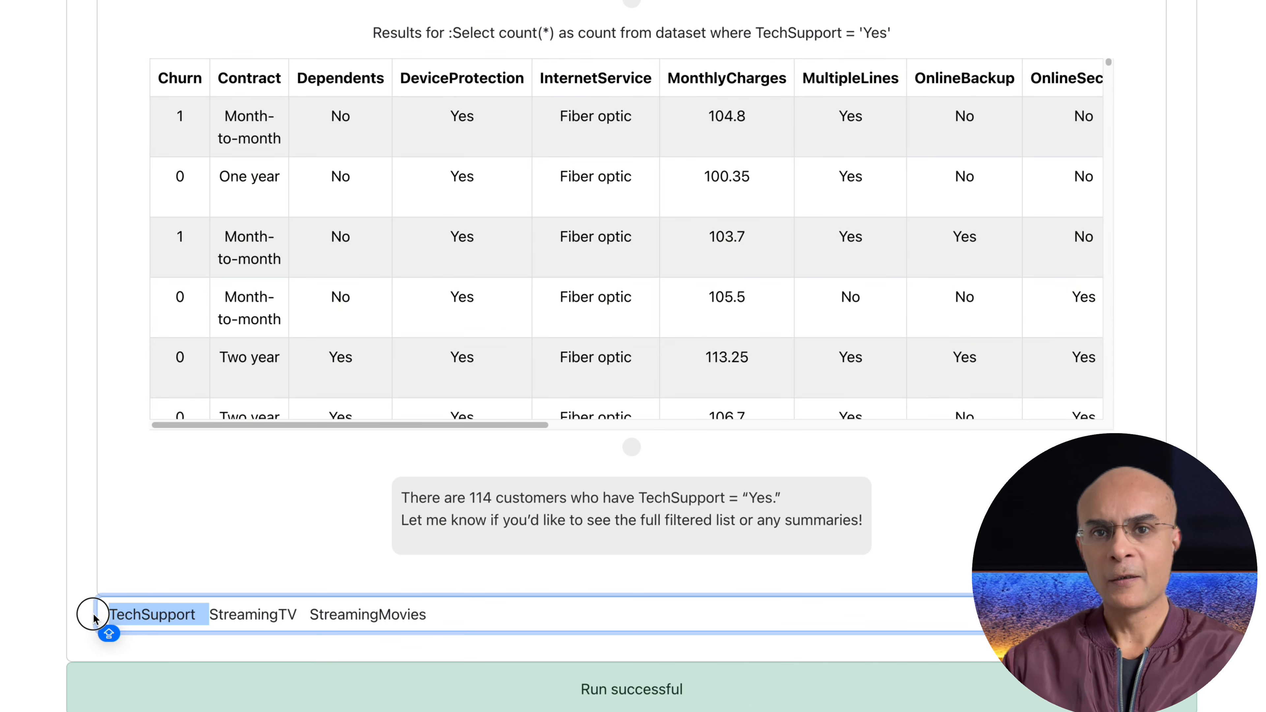
type("gIV")
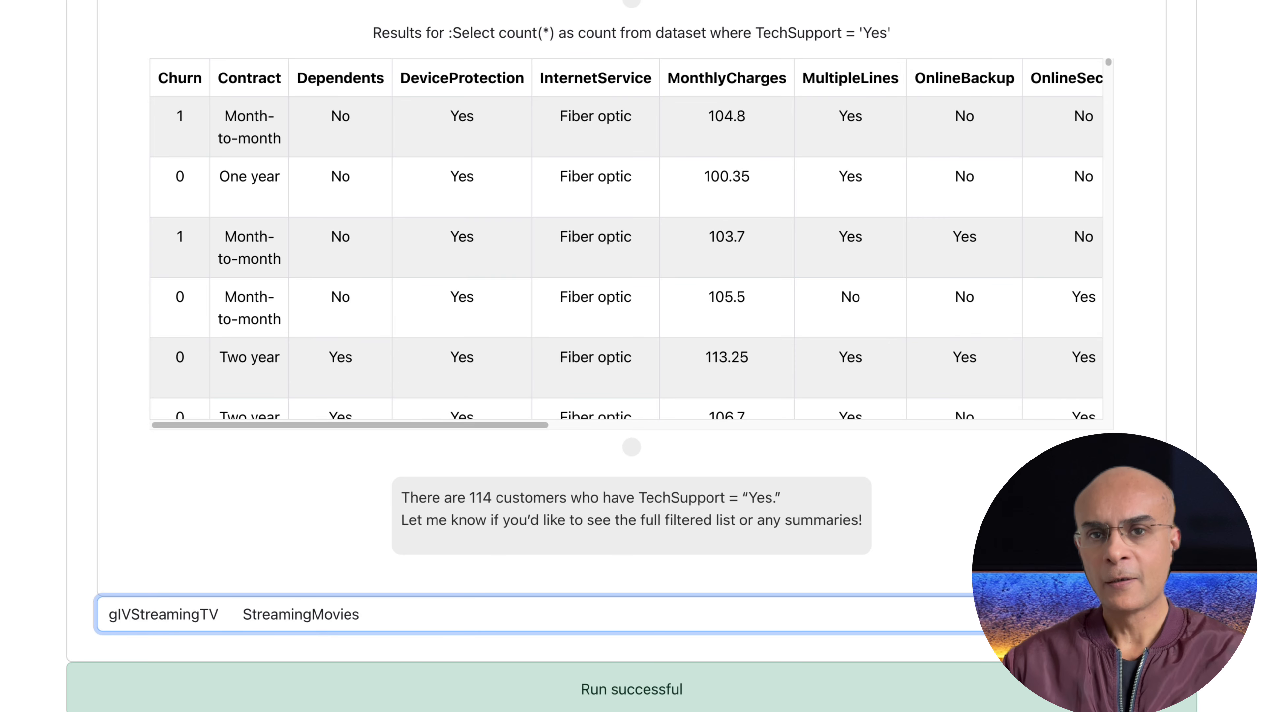
key("BackSpace")
key("BackSpace")
key("BackSpace")
type("Give")
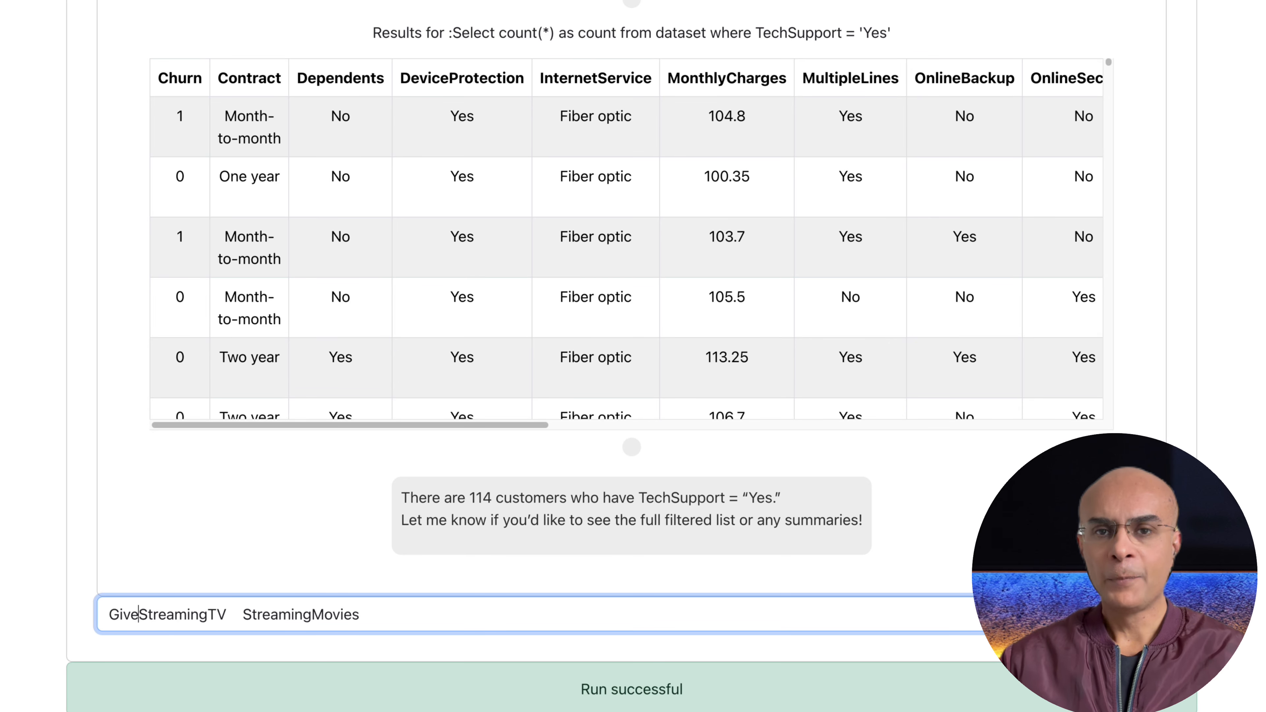
type(" me nu")
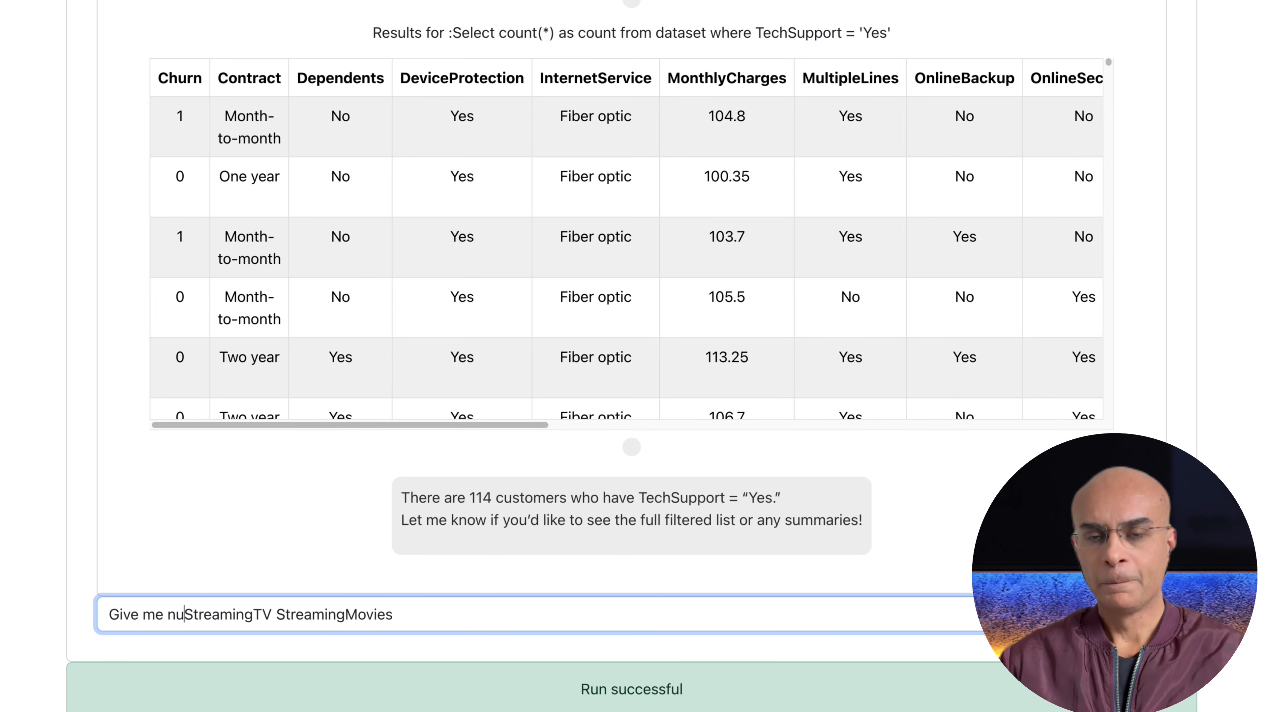
type("mber of re")
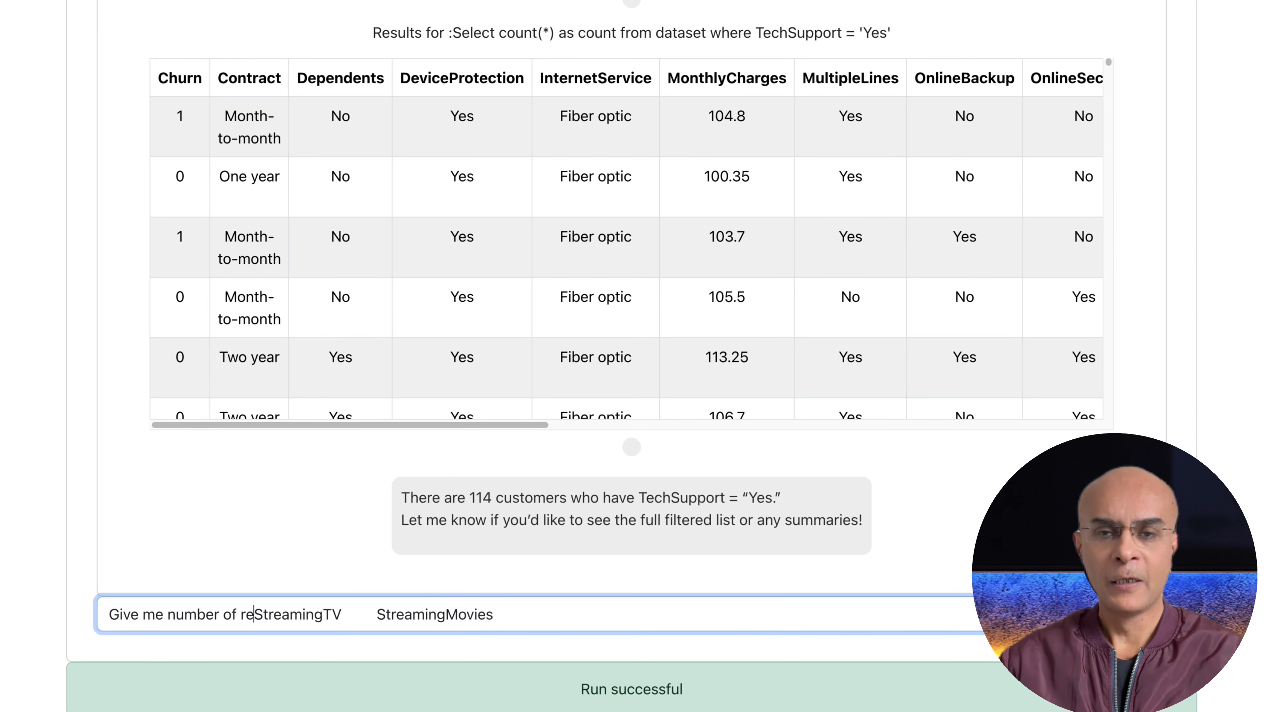
type("cords wit")
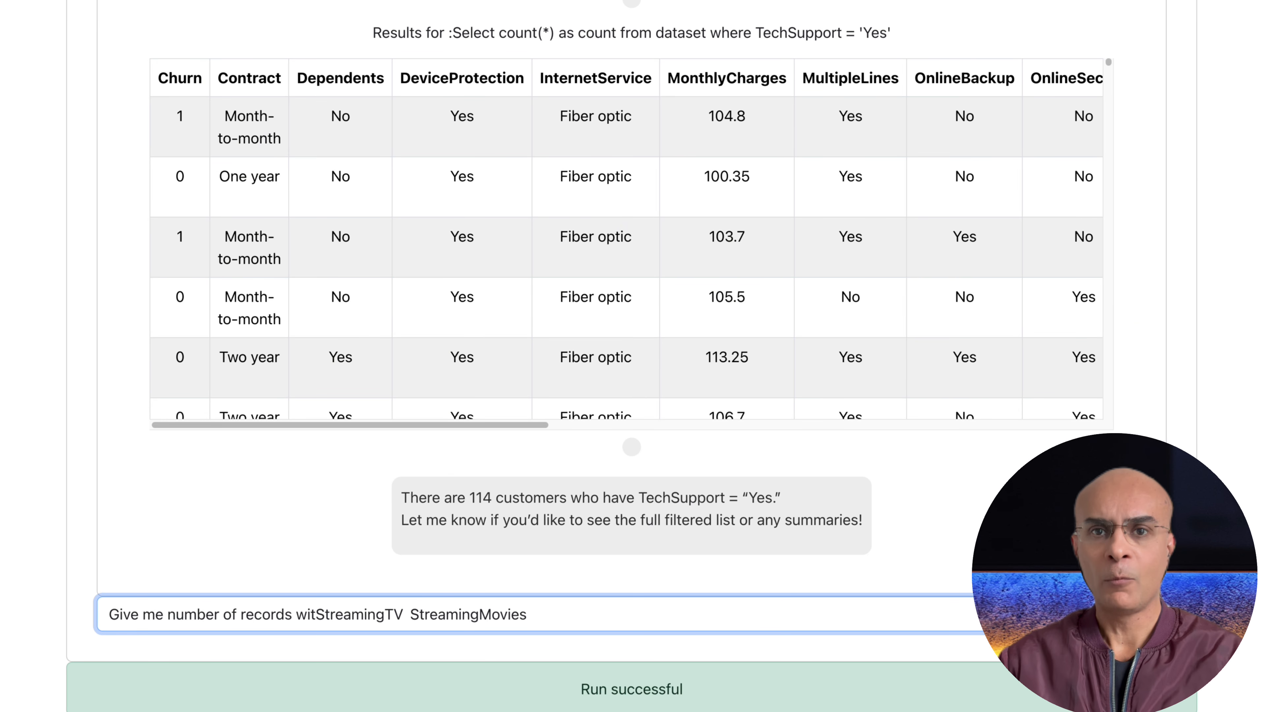
type("h")
Step: Remove StreamingMovies from the drafted question, add "=YES" after StreamingTV and submit it
left_click_drag(418, 616, 574, 617)
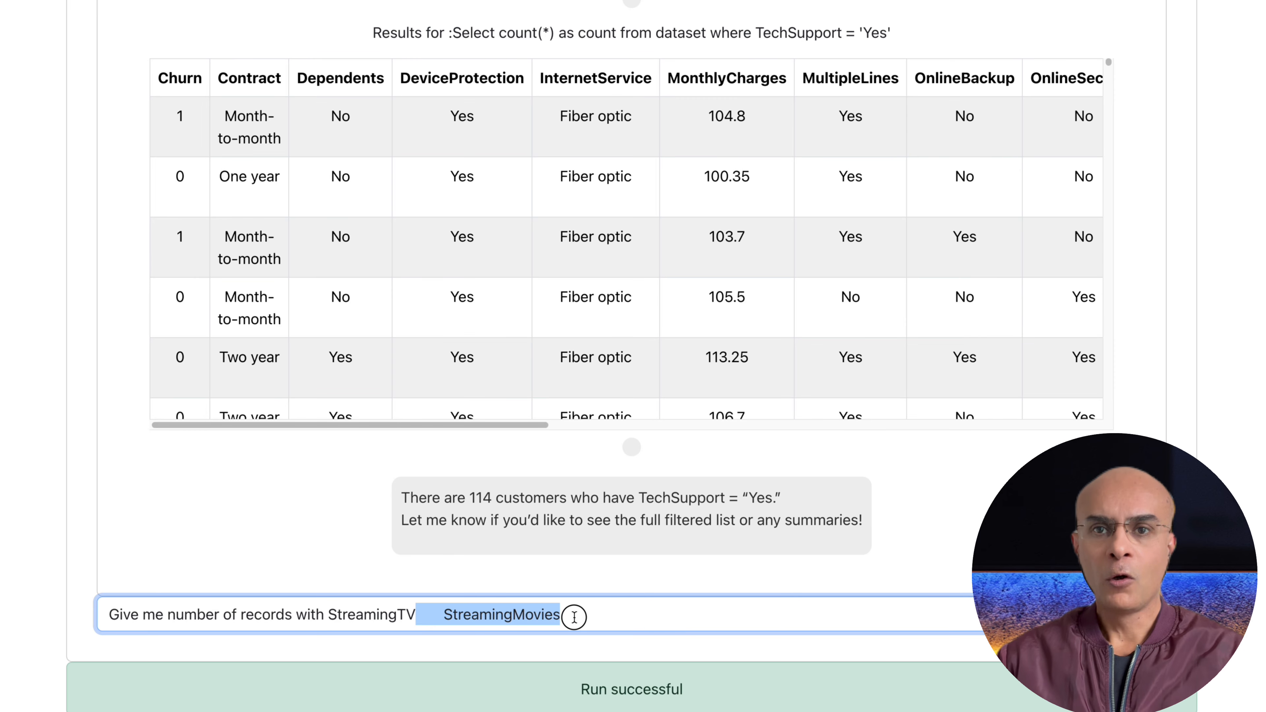
key("BackSpace")
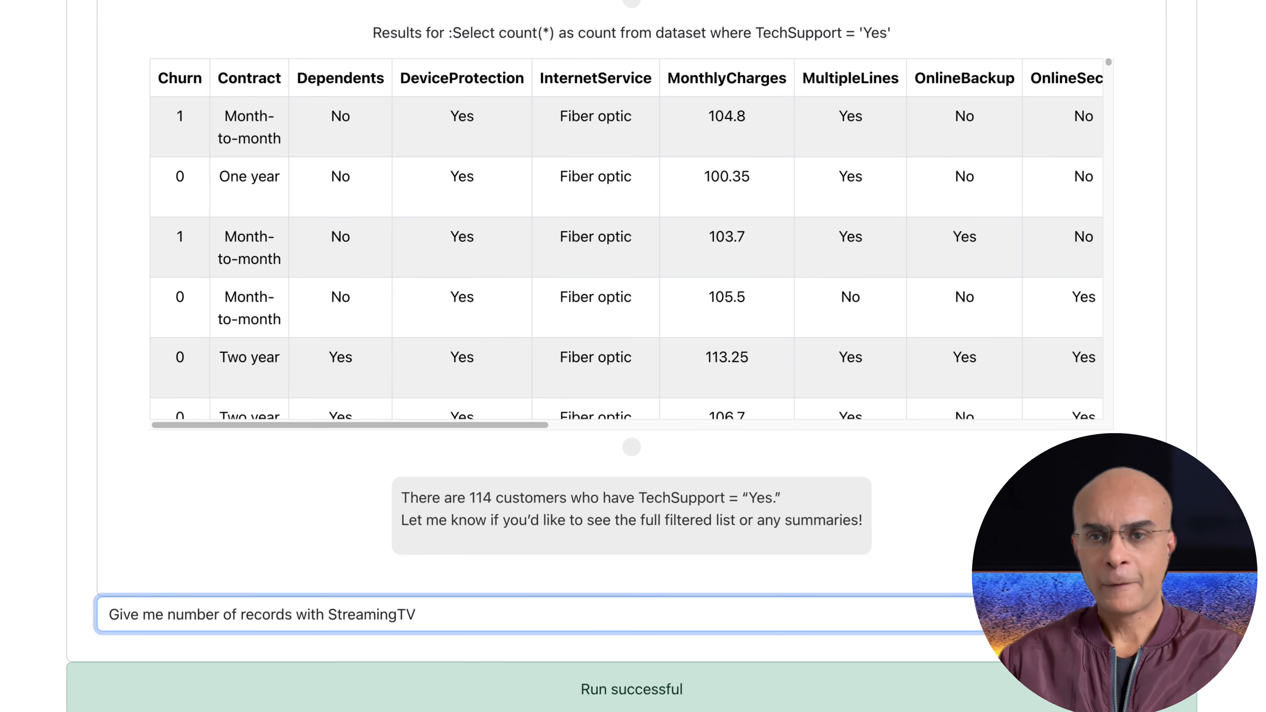
type("=YES")
key("Return")
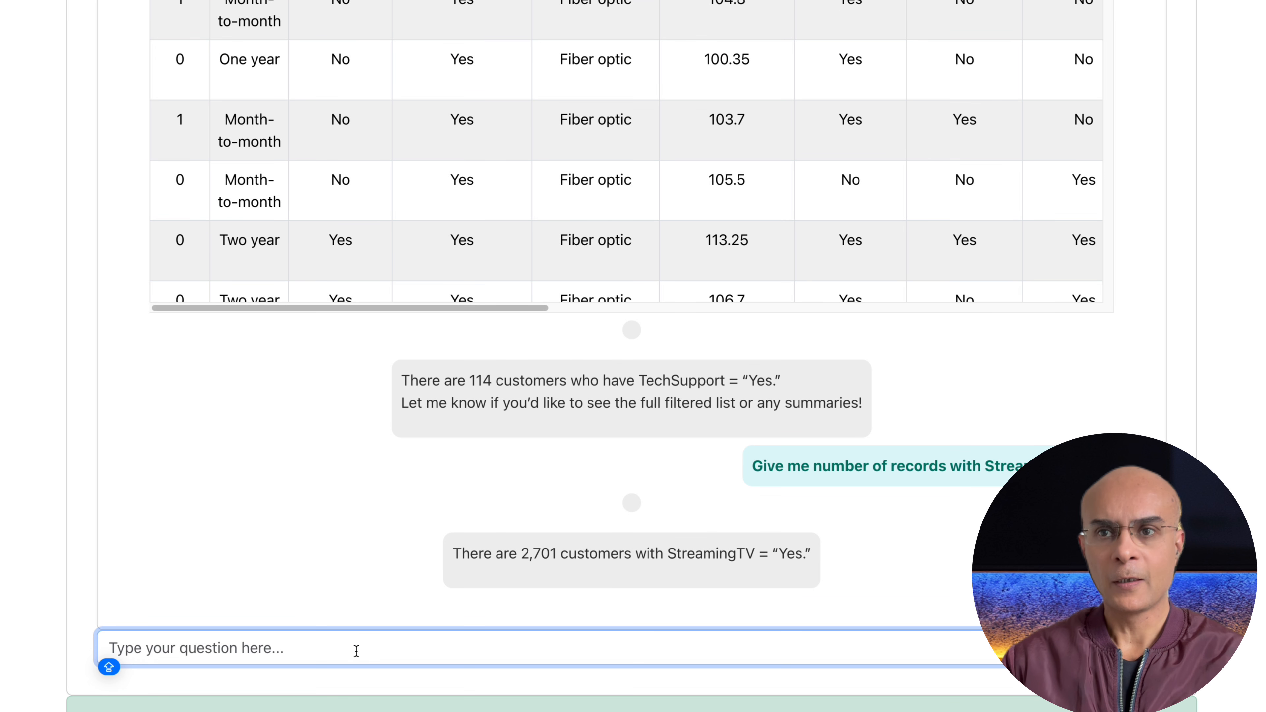
Step: Paste the column names again, reduce them to the question "give me customers with StreamingMovies=YES" and submit it
left_click(356, 649)
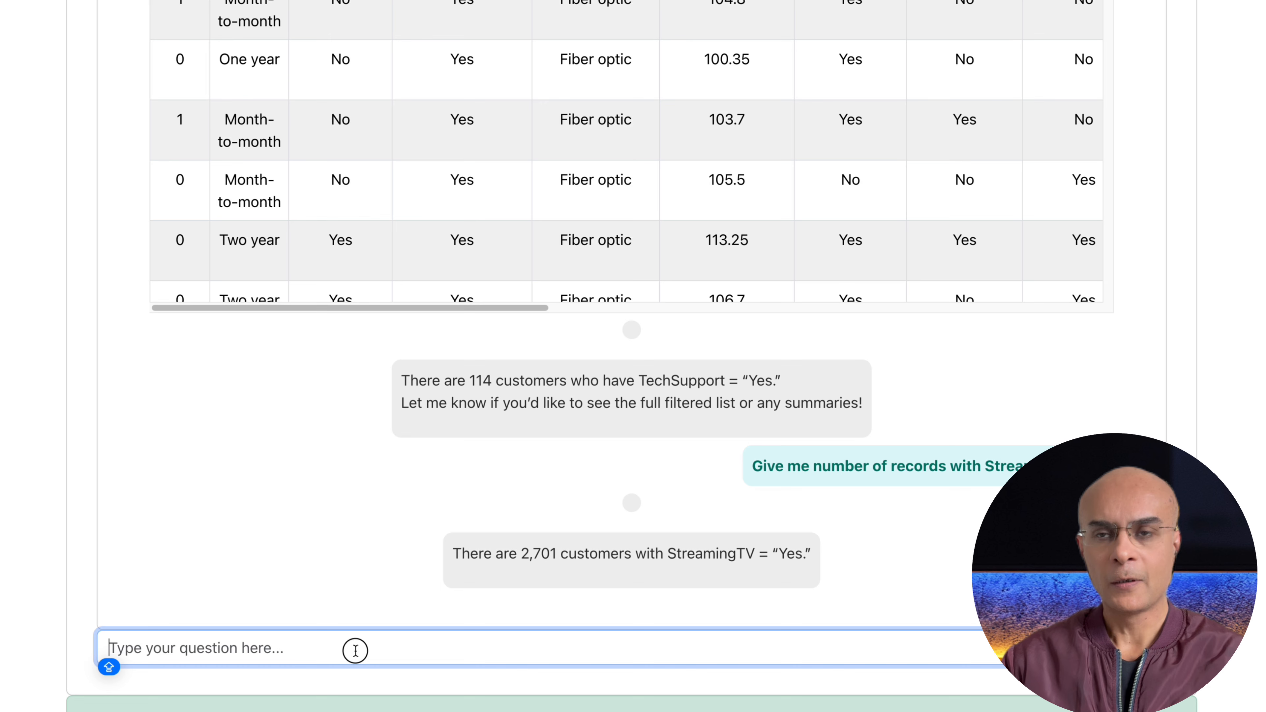
key("Caps_Lock")
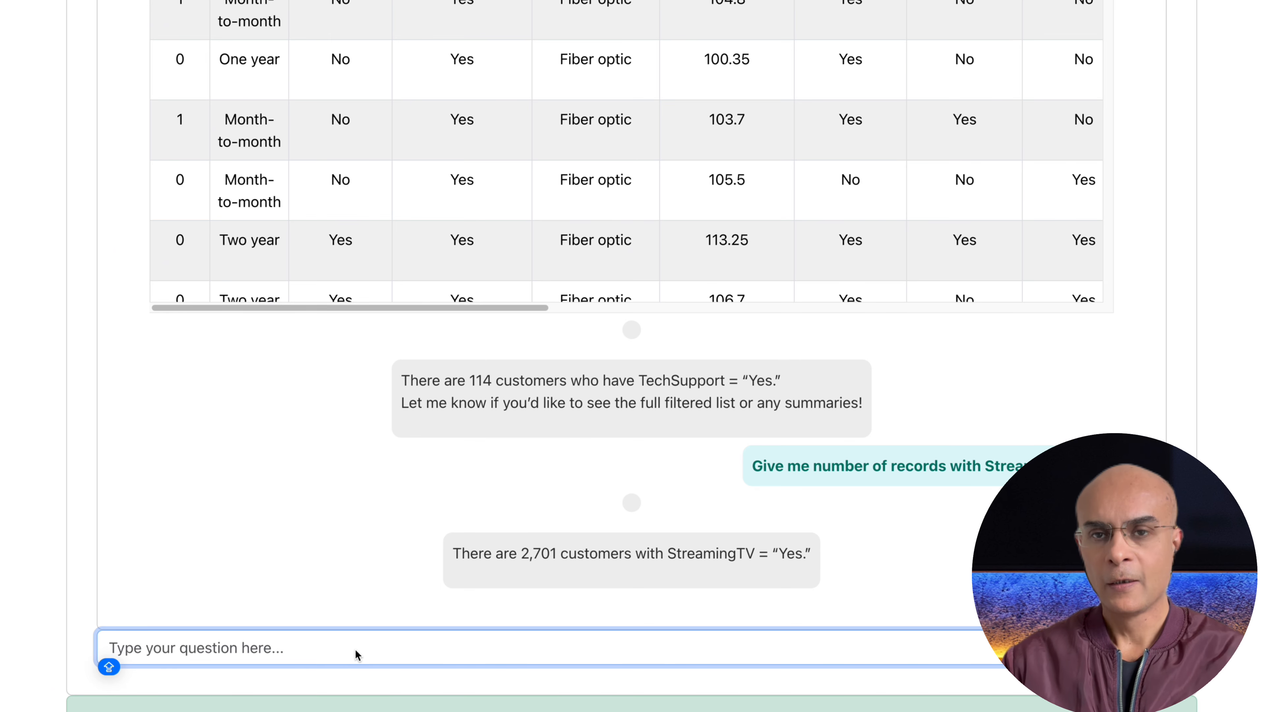
type("TechSupport\tStreamingTV\tStreamingMovies")
left_click_drag(311, 648, 108, 648)
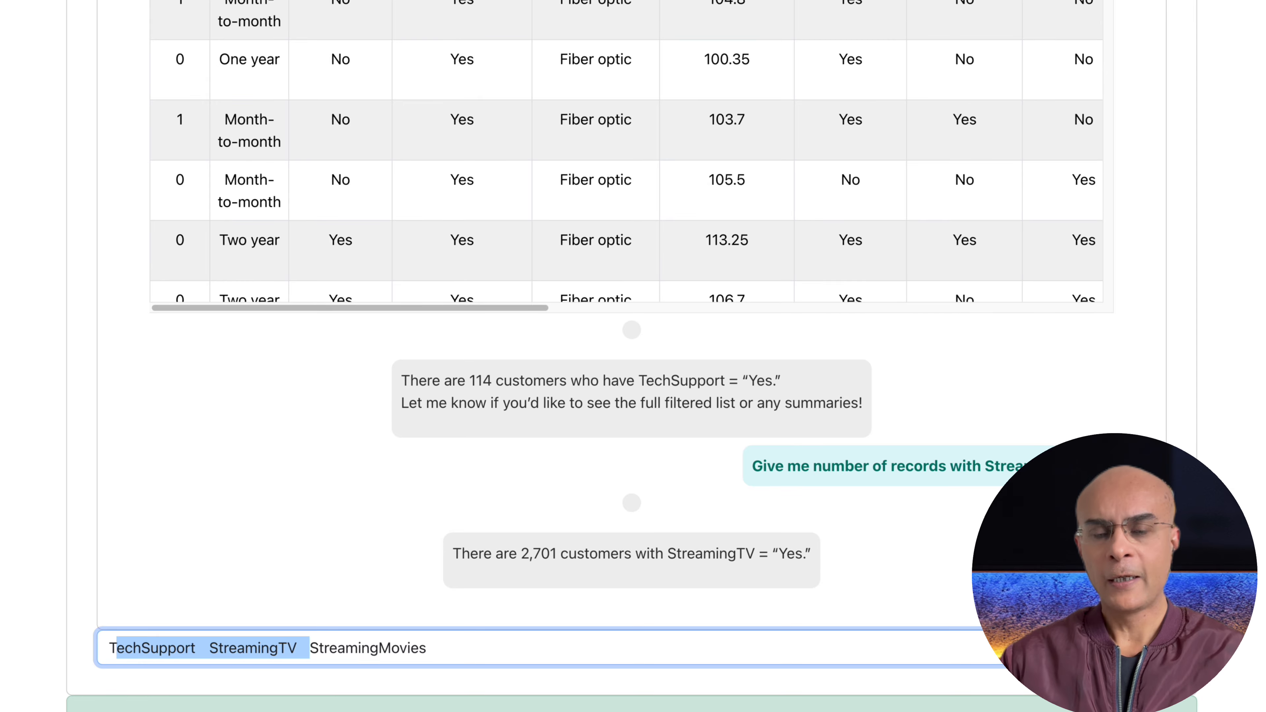
key("BackSpace")
type("give ")
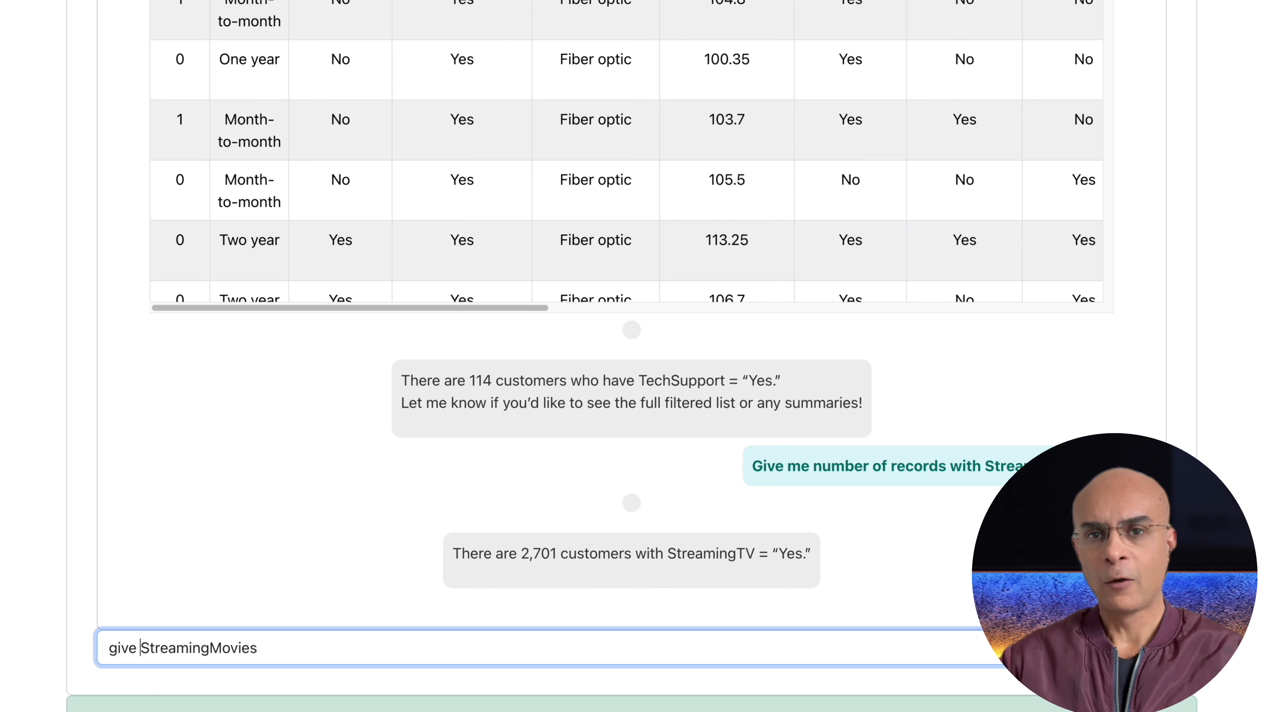
type("me customers")
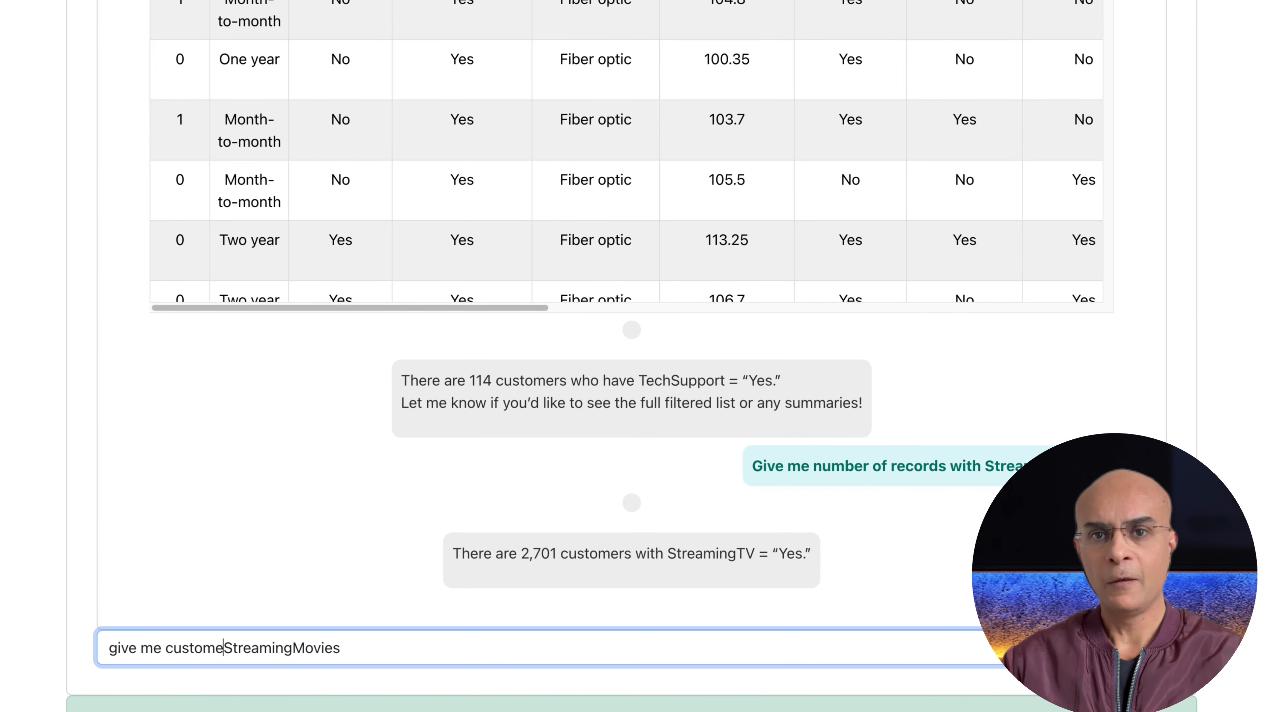
type(" with")
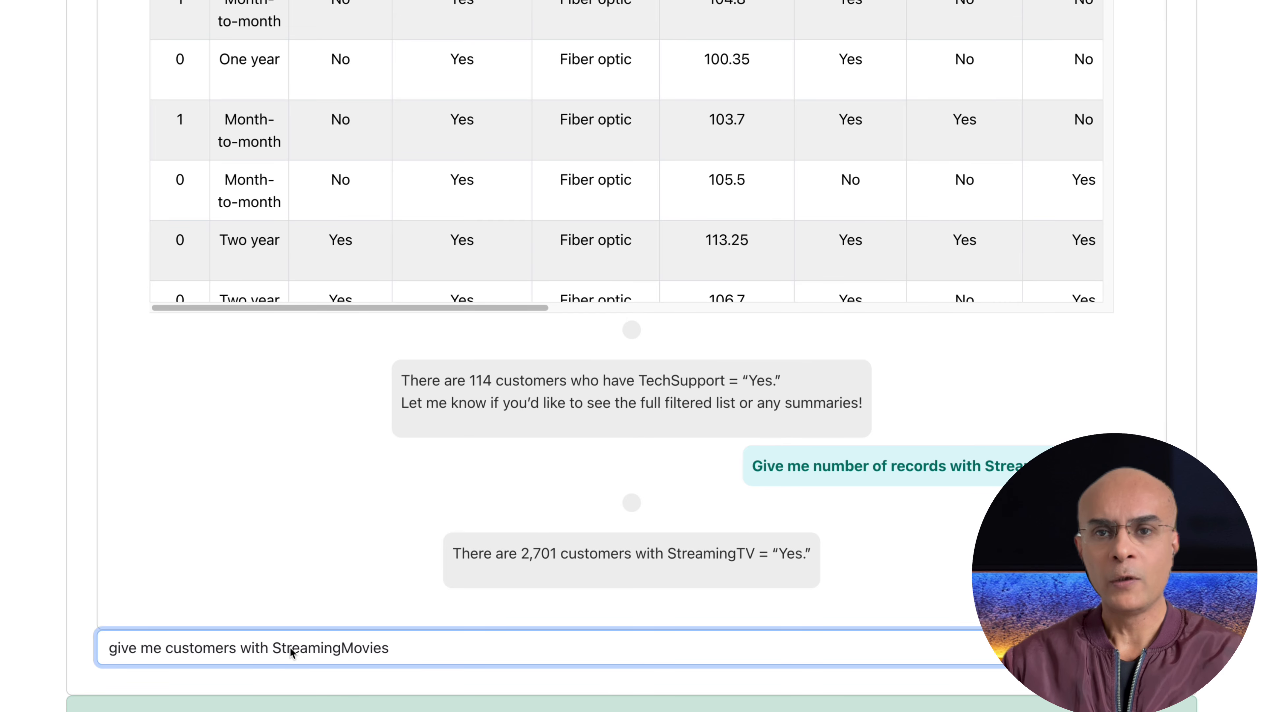
left_click(403, 642)
type("=")
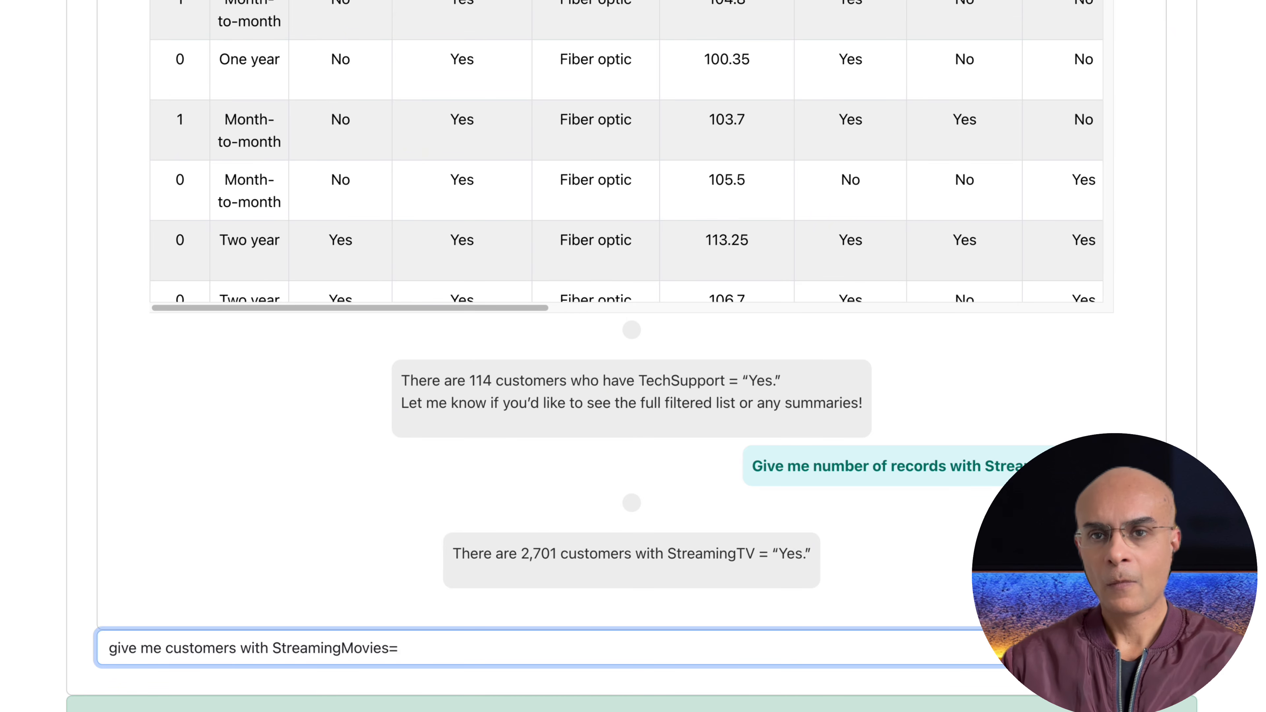
type("YES")
key("Return")
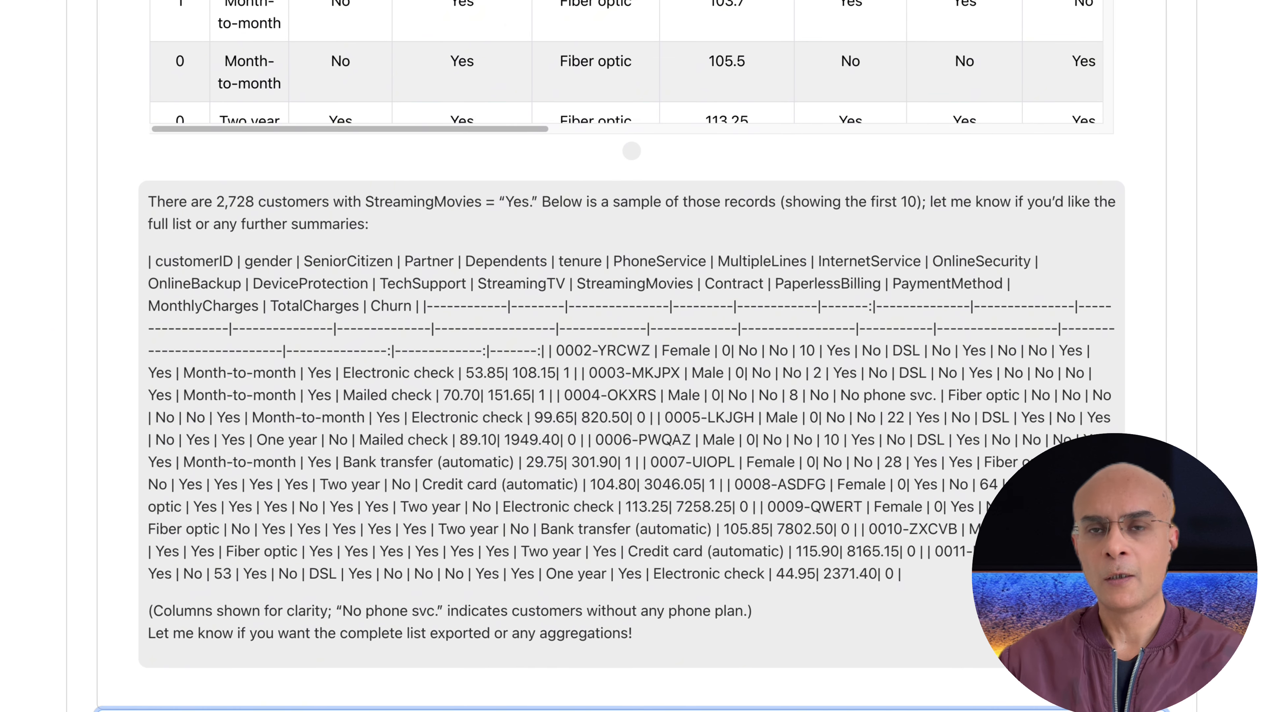
Step: Examine the customer count in the StreamingMovies answer and review the earlier StreamingTV and TechSupport answers
scroll(632, 357, "down", 2)
scroll(632, 356, "up", 5)
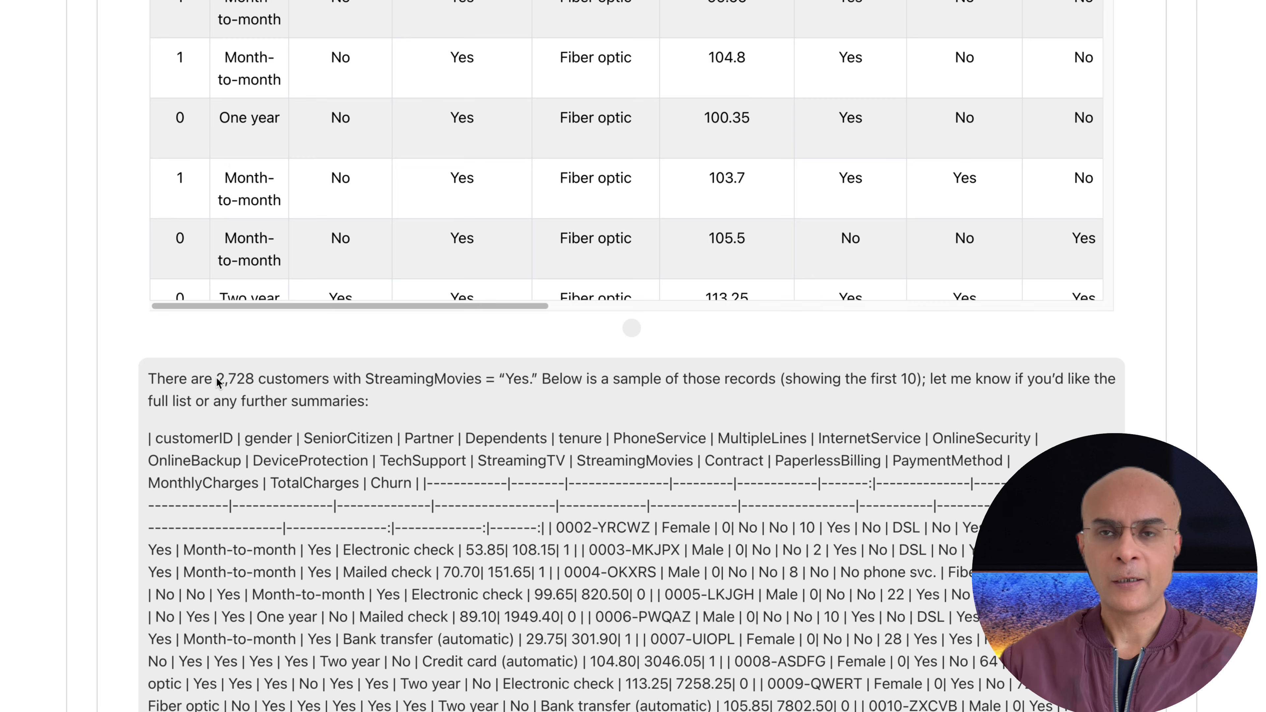
left_click_drag(216, 379, 257, 379)
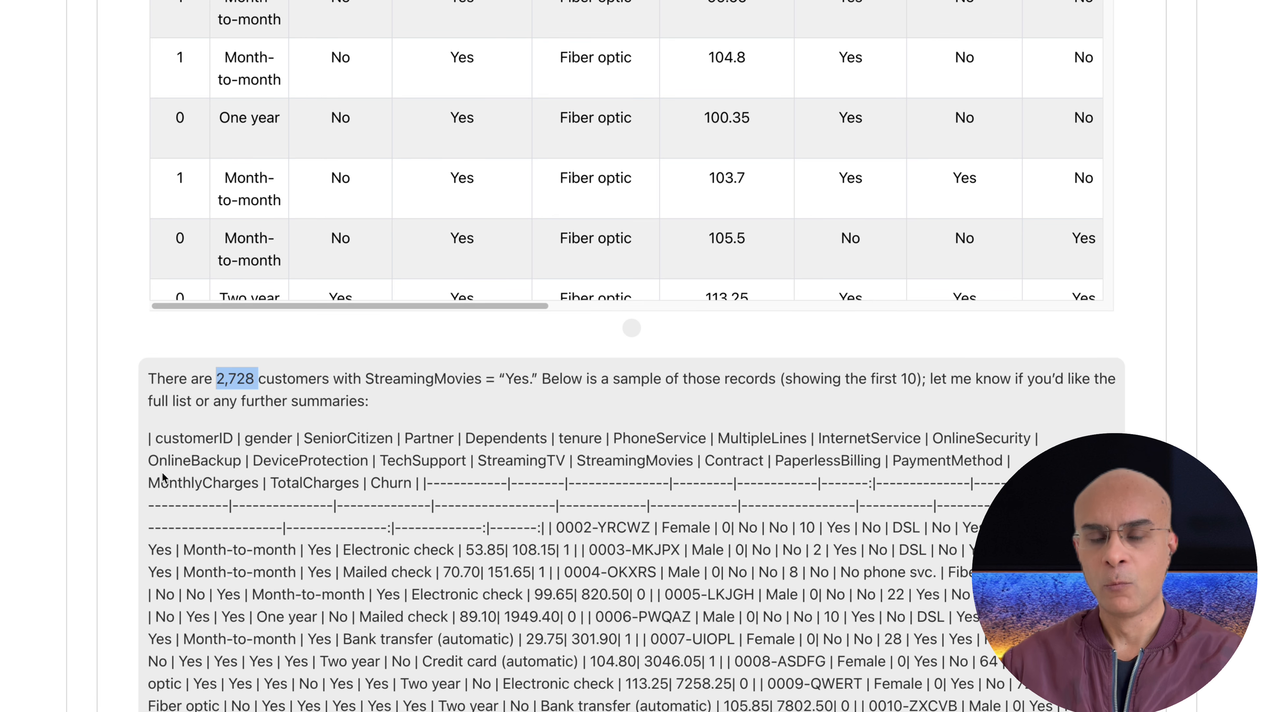
scroll(144, 481, "up", 7)
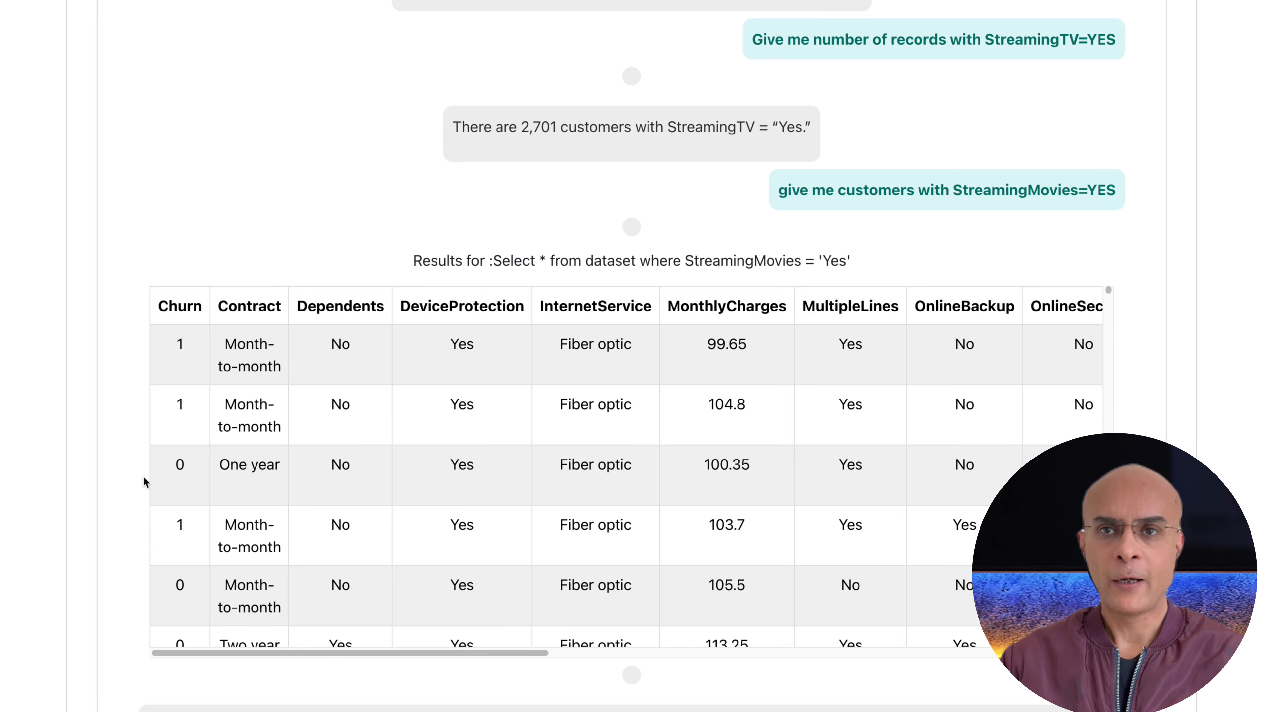
scroll(143, 479, "down", 1)
scroll(143, 479, "up", 4)
scroll(144, 481, "up", 2)
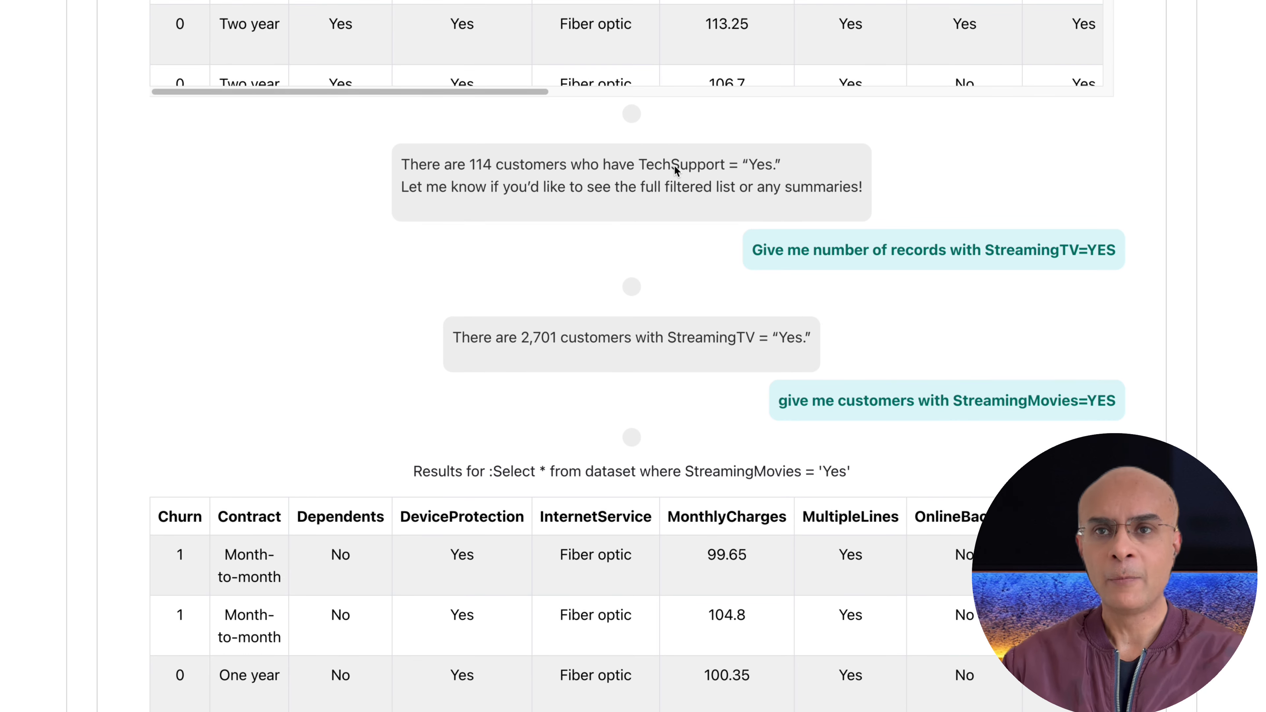
Step: Copy the TechSupport name from the answer, switch to Canva and replace the Product1 label in the Product Subscription chart's data with it
double_click(674, 167)
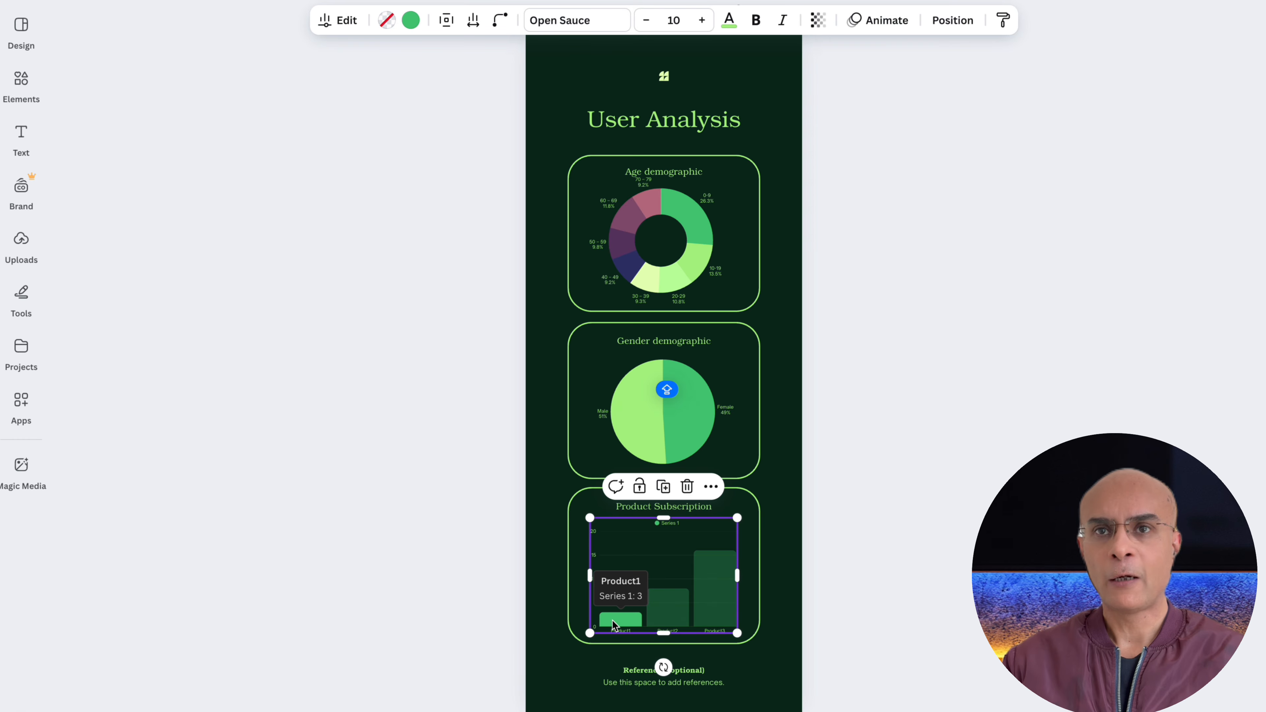
left_click(323, 21)
left_click(105, 235)
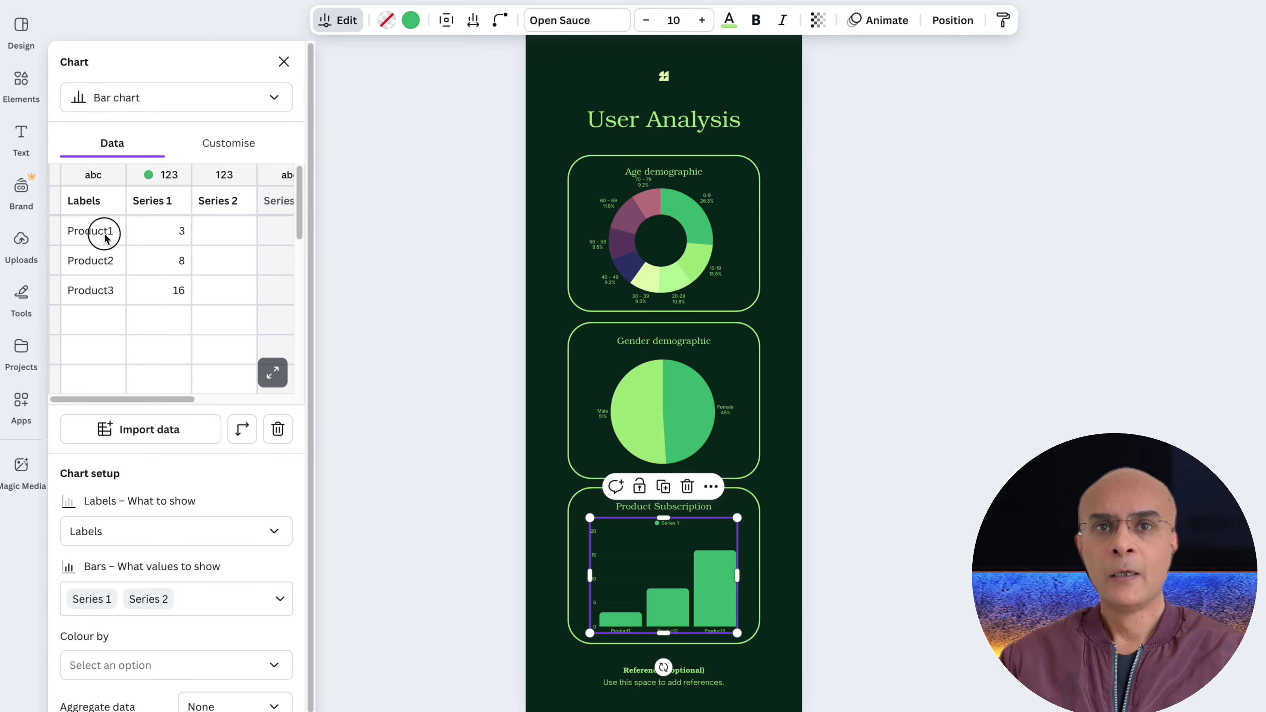
double_click(68, 233)
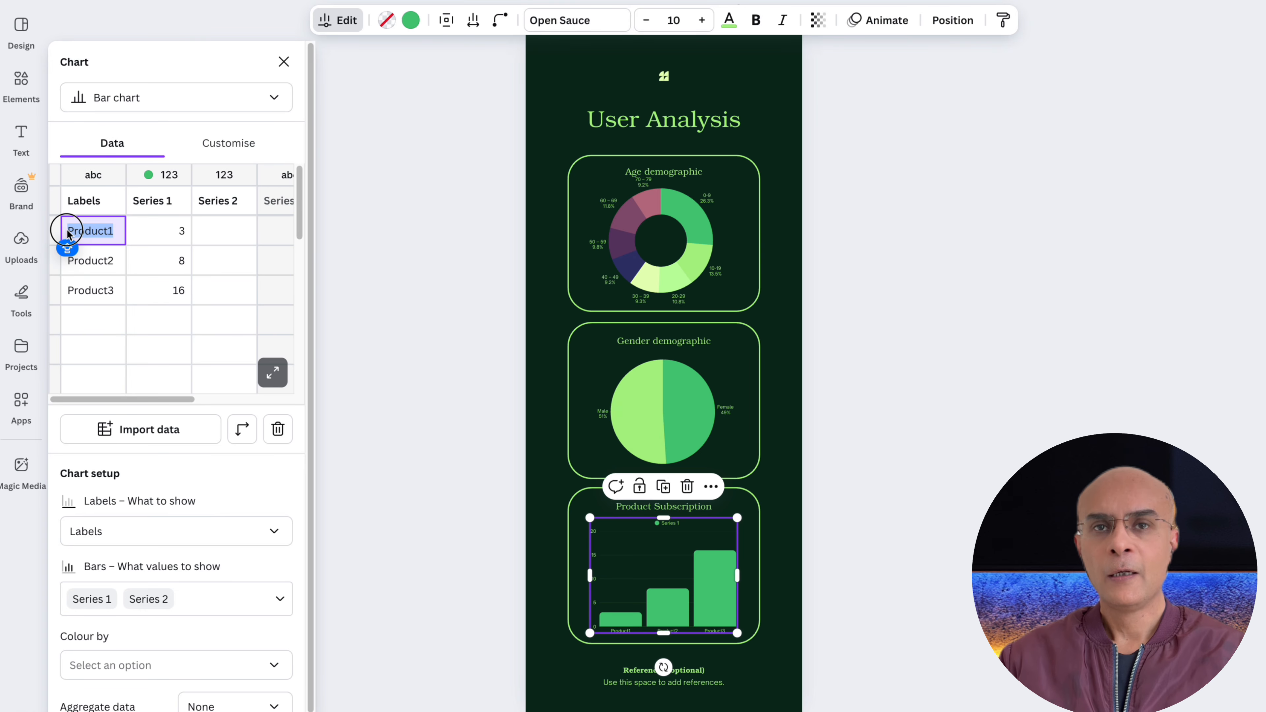
type("TechSupport")
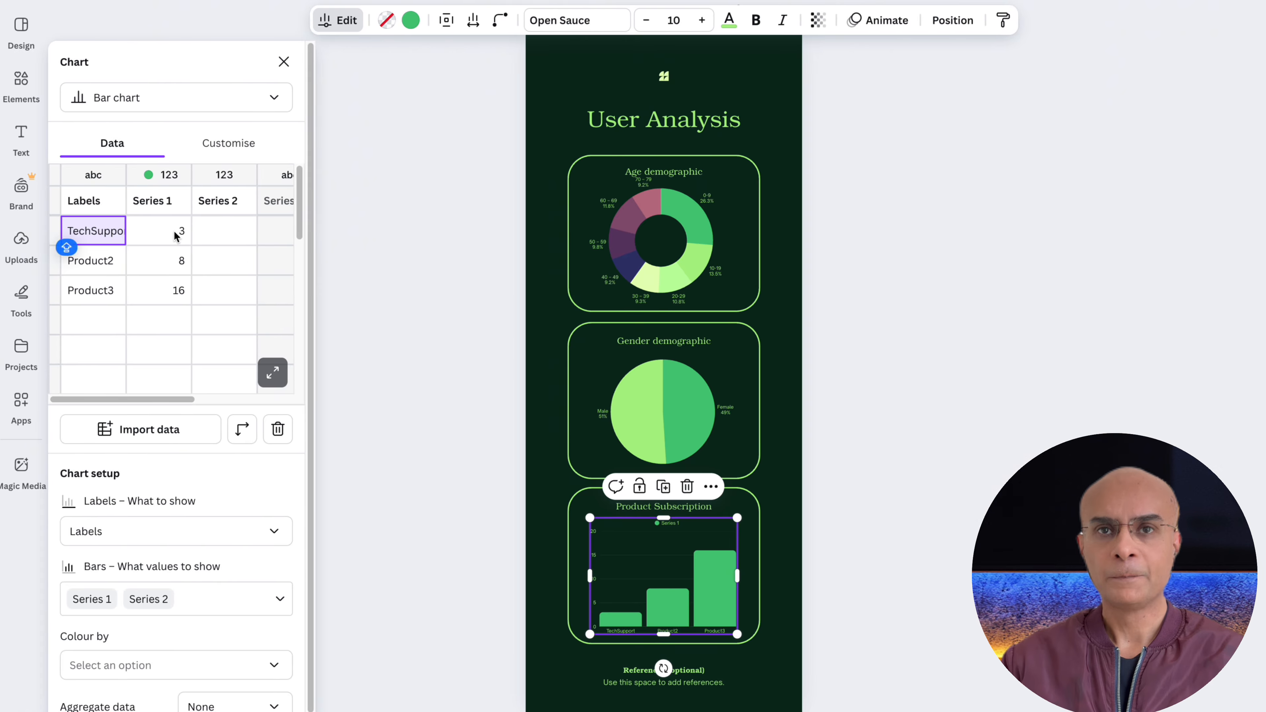
Step: Relabel Product2 and Product3 as StreamingTV and StreamingMovies, set Series 1 to 114, 2701 and 2728, and close the chart's data editor
left_click(175, 235)
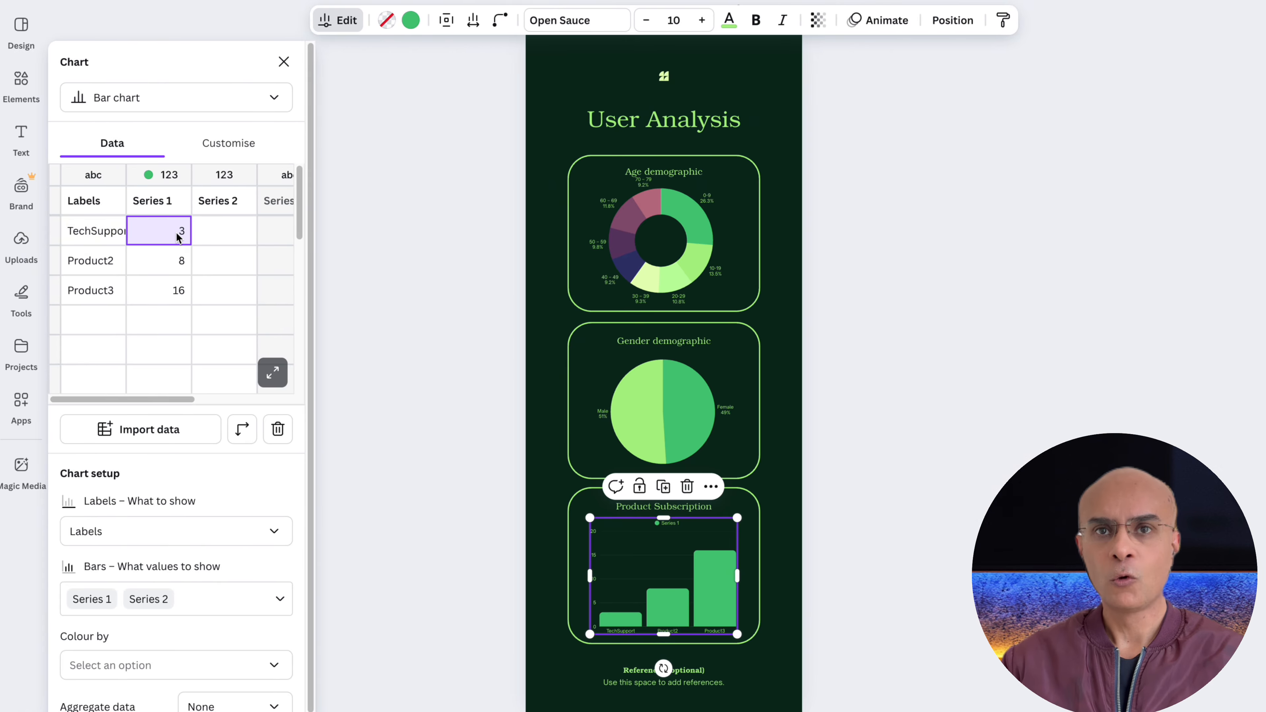
type("114")
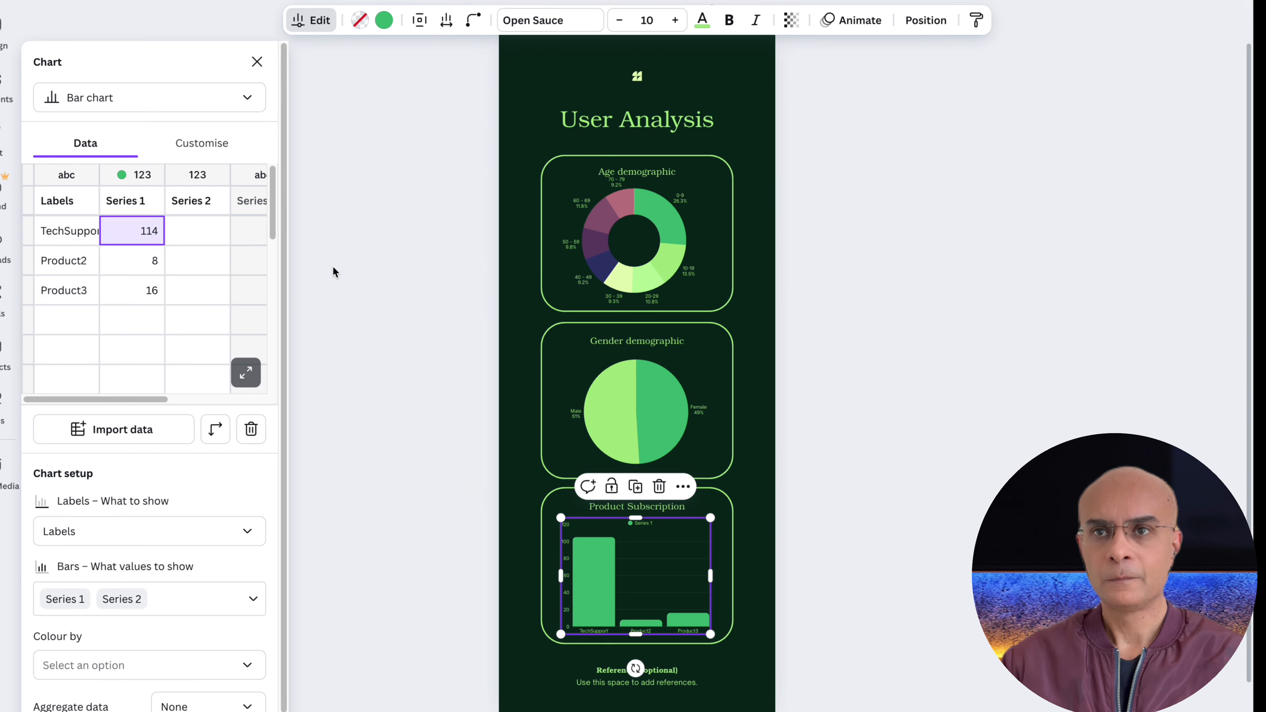
left_click(185, 260)
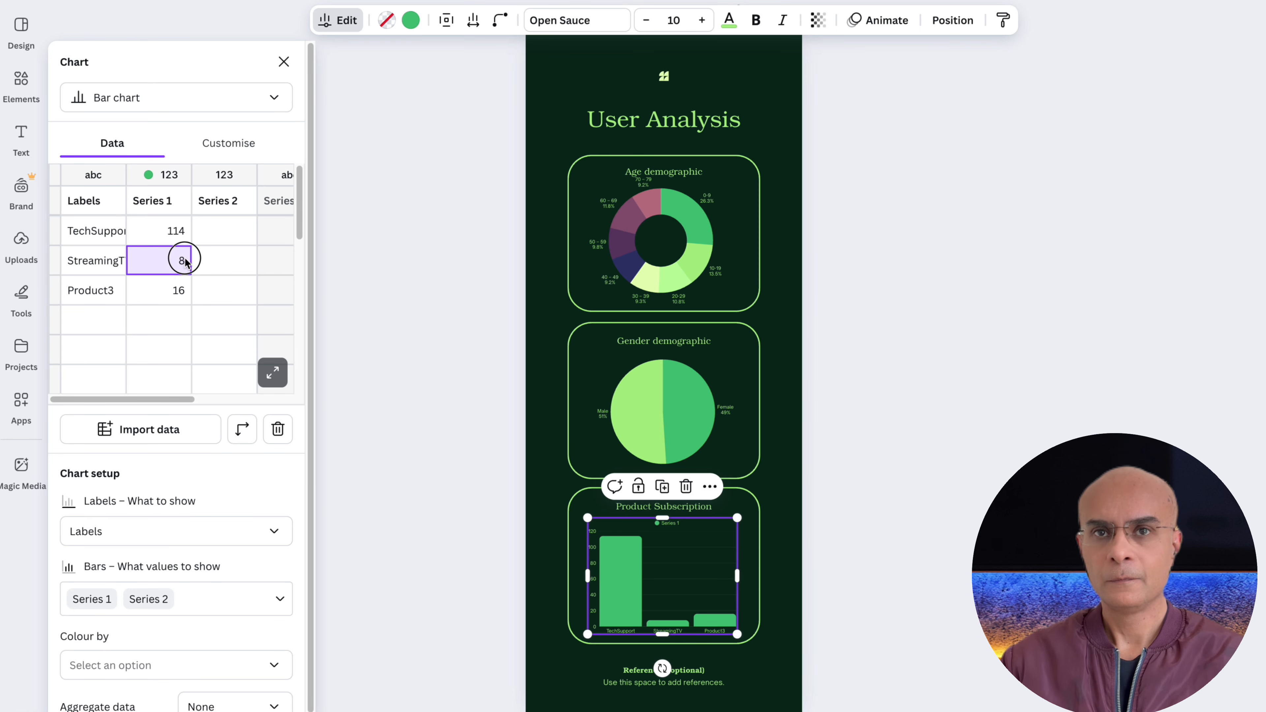
left_click(188, 289)
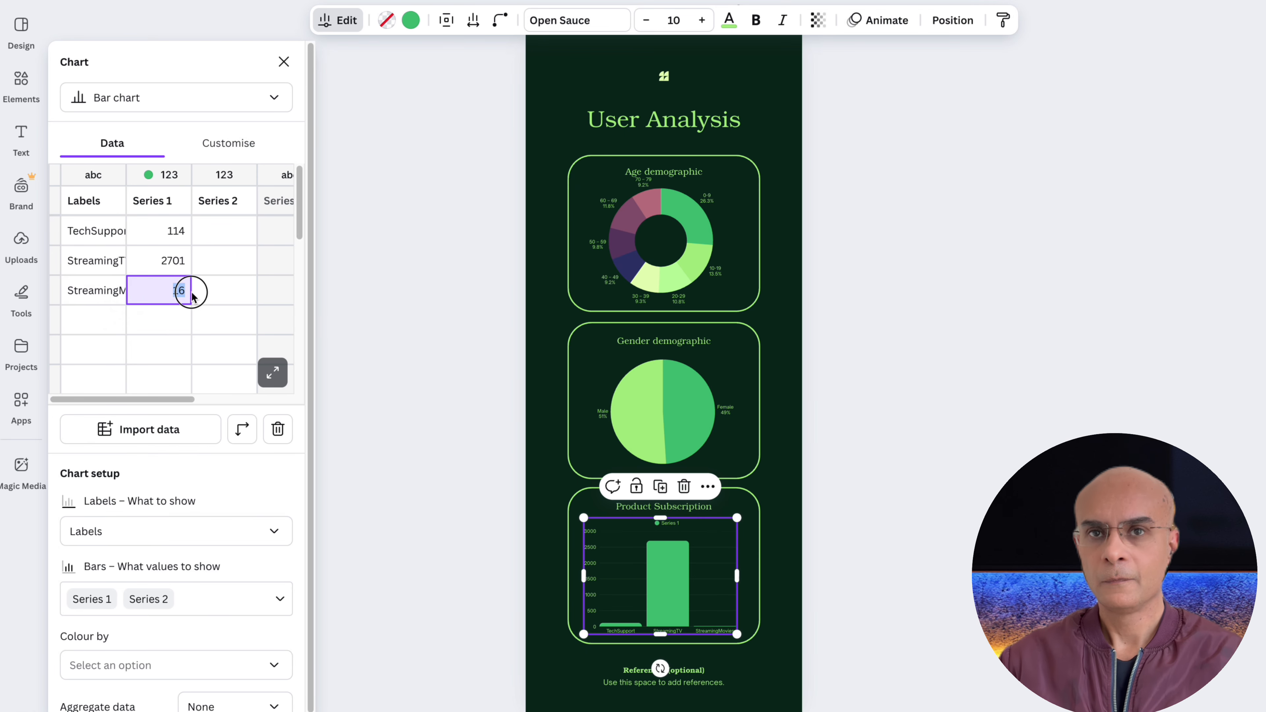
type("2728")
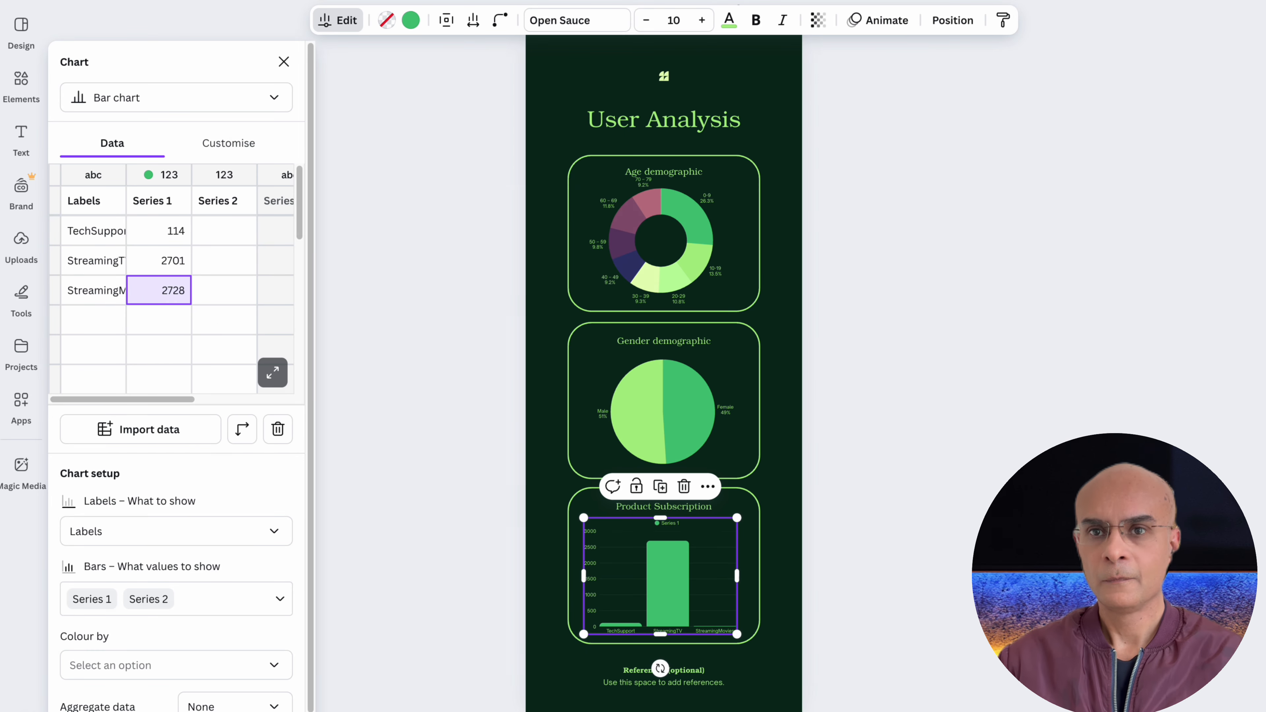
left_click(321, 327)
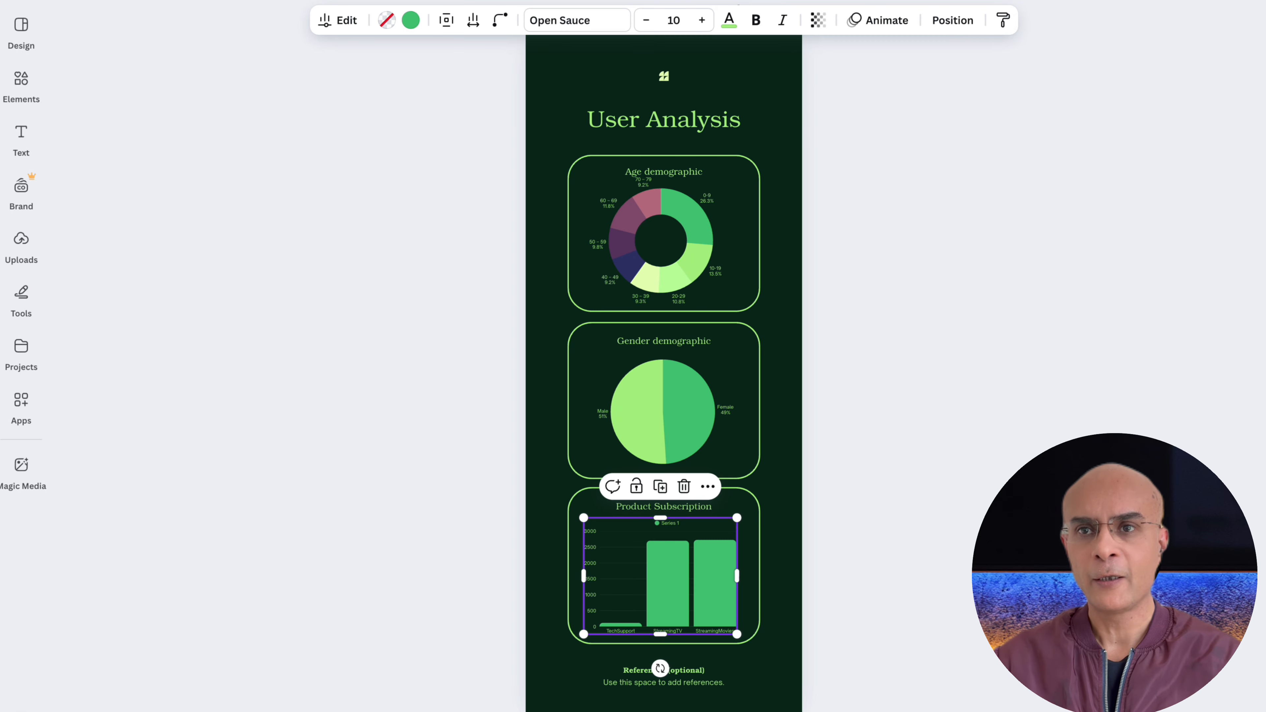
left_click_drag(928, 710, 932, 710)
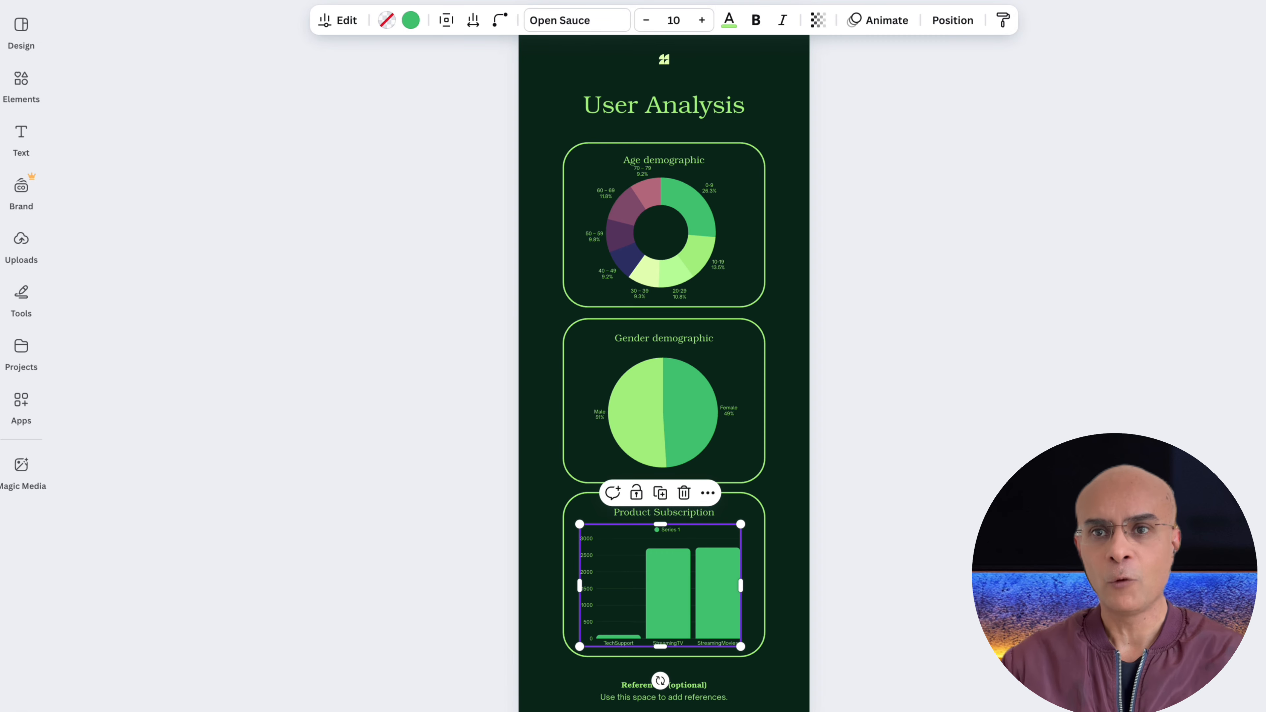
Step: Deselect the Product Subscription chart and replace the "References (optional)" heading below it with "Using AI Agent"
left_click(919, 418)
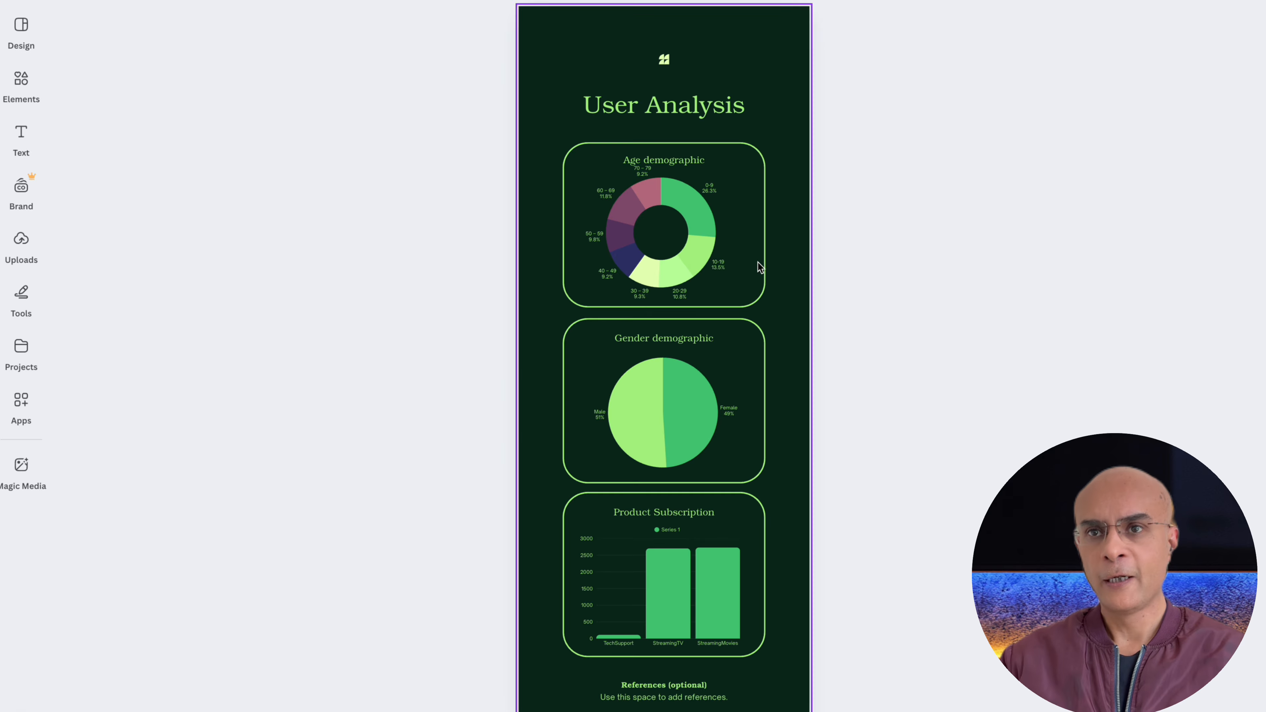
mouse_move(705, 229)
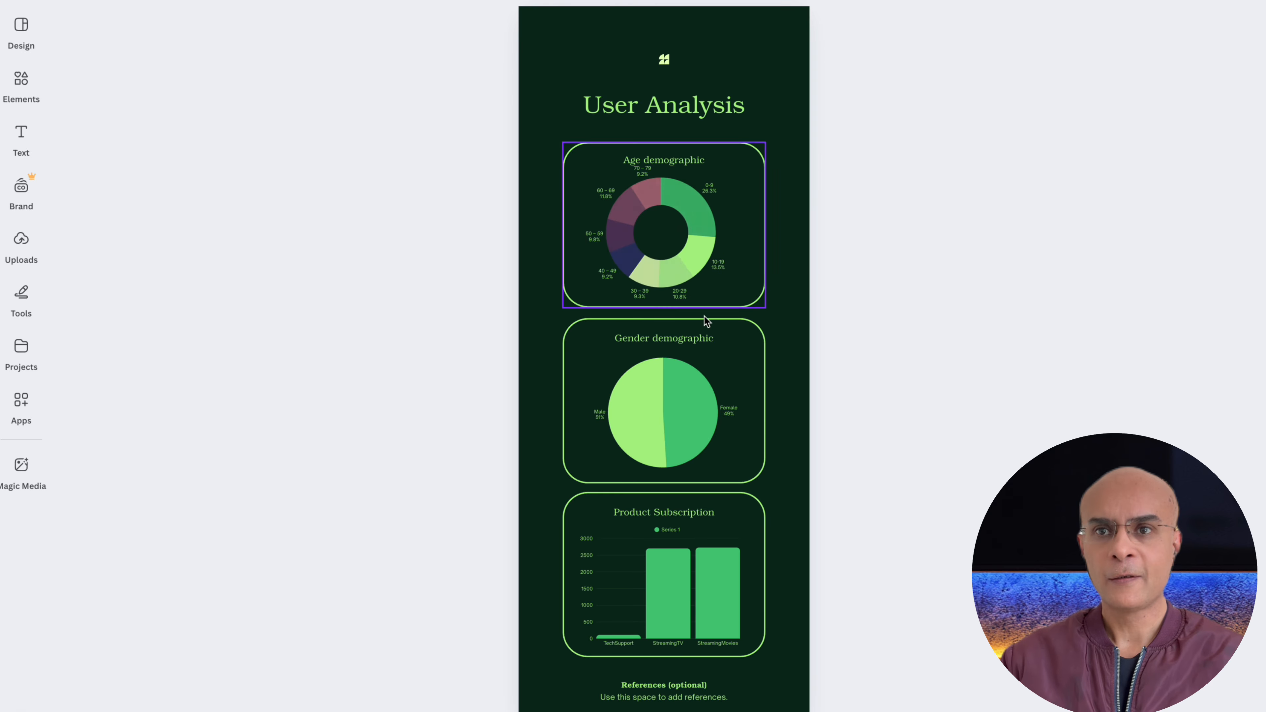
mouse_move(702, 402)
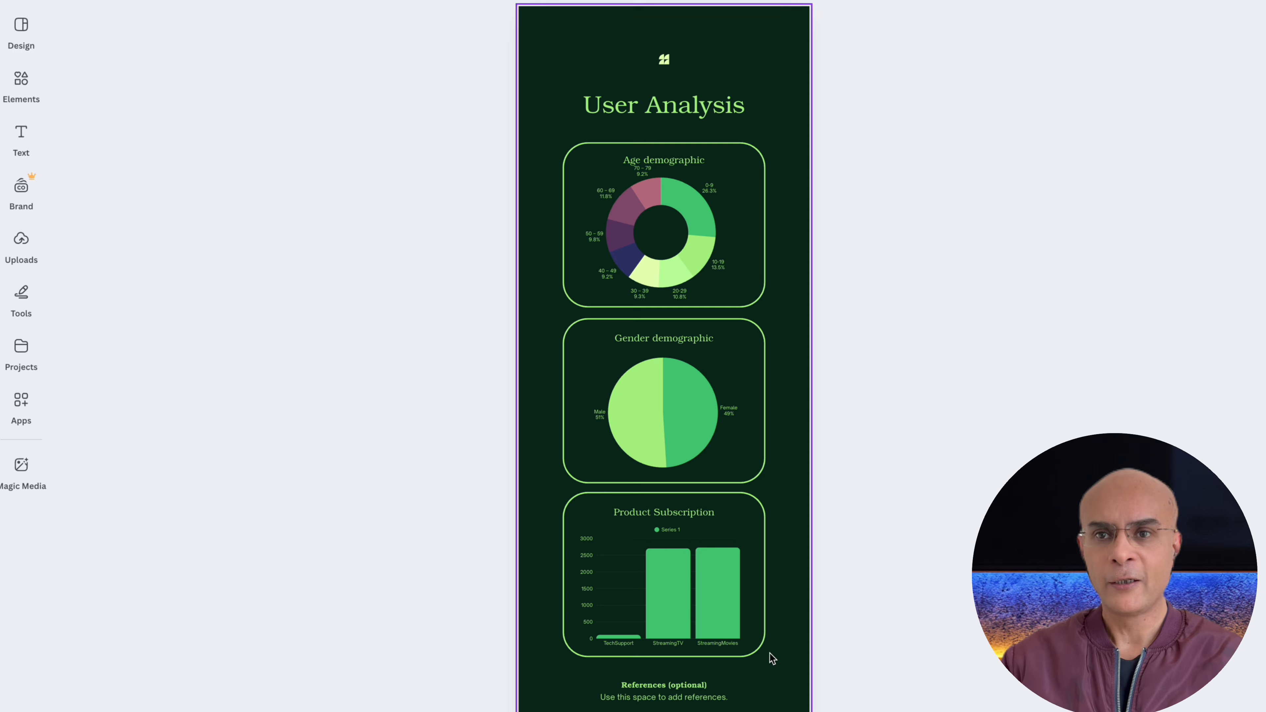
left_click(642, 688)
double_click(624, 688)
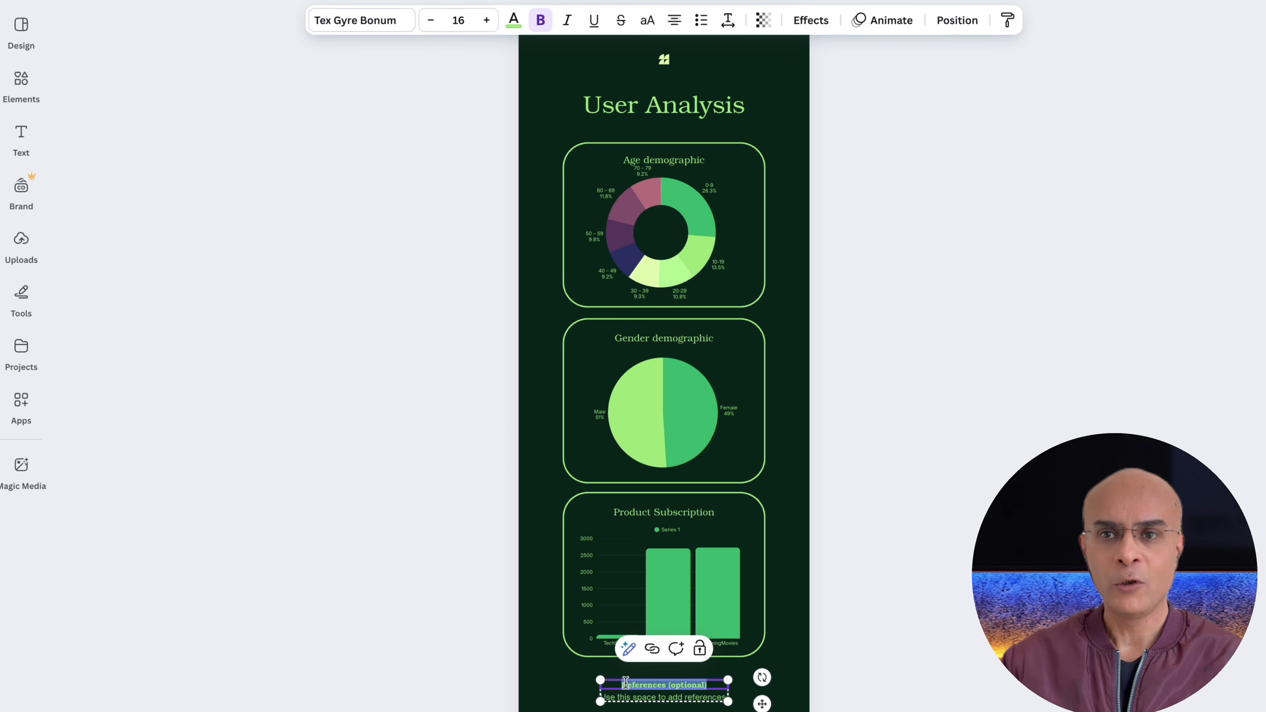
type("U")
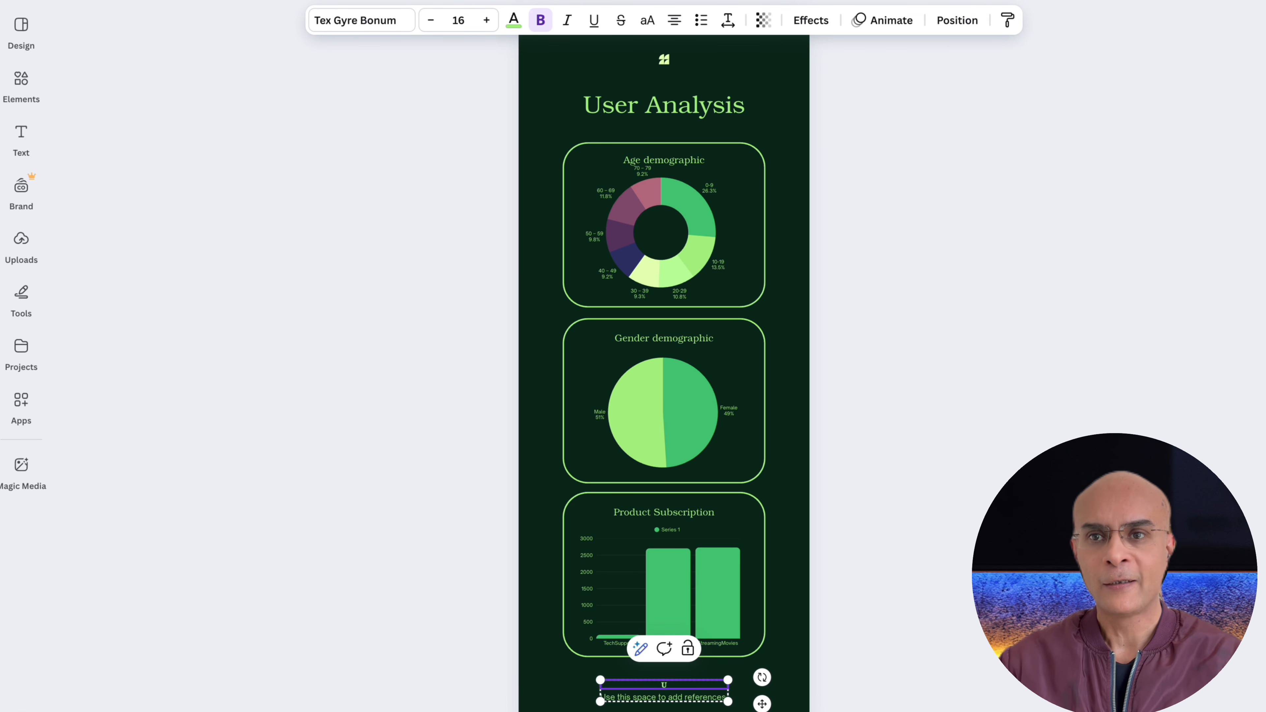
type("sing a")
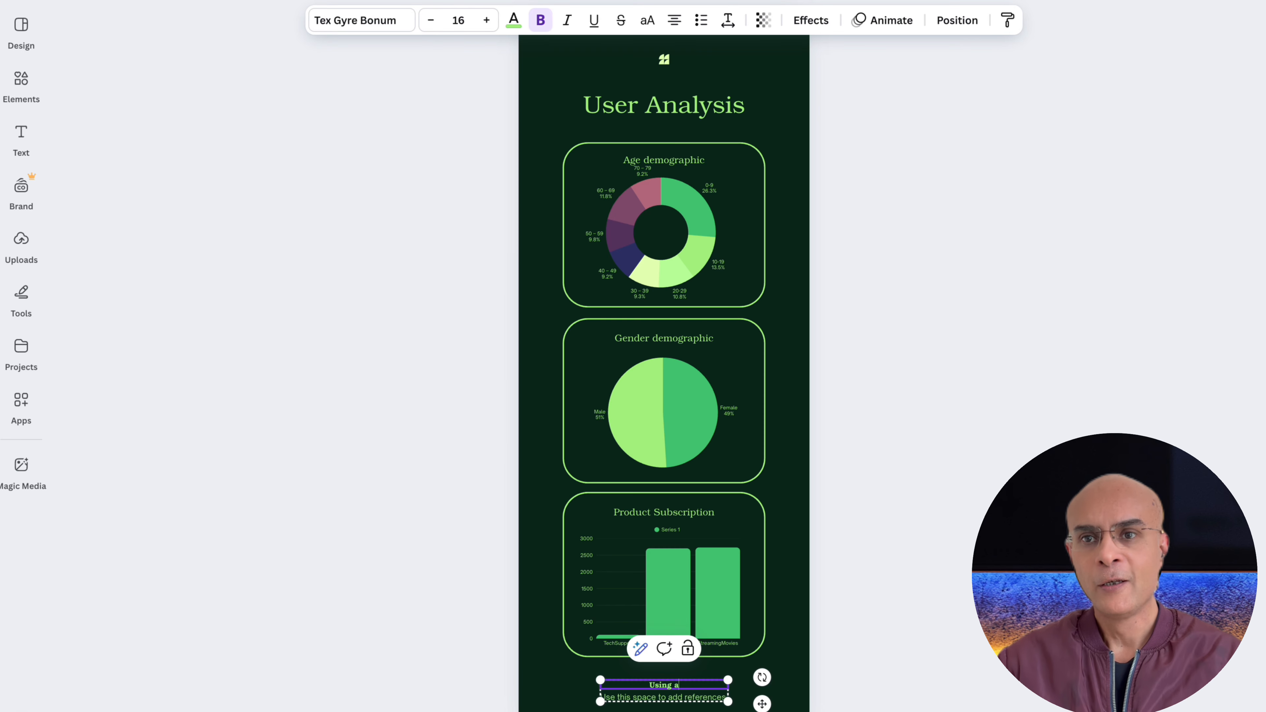
key("BackSpace")
type("AI A")
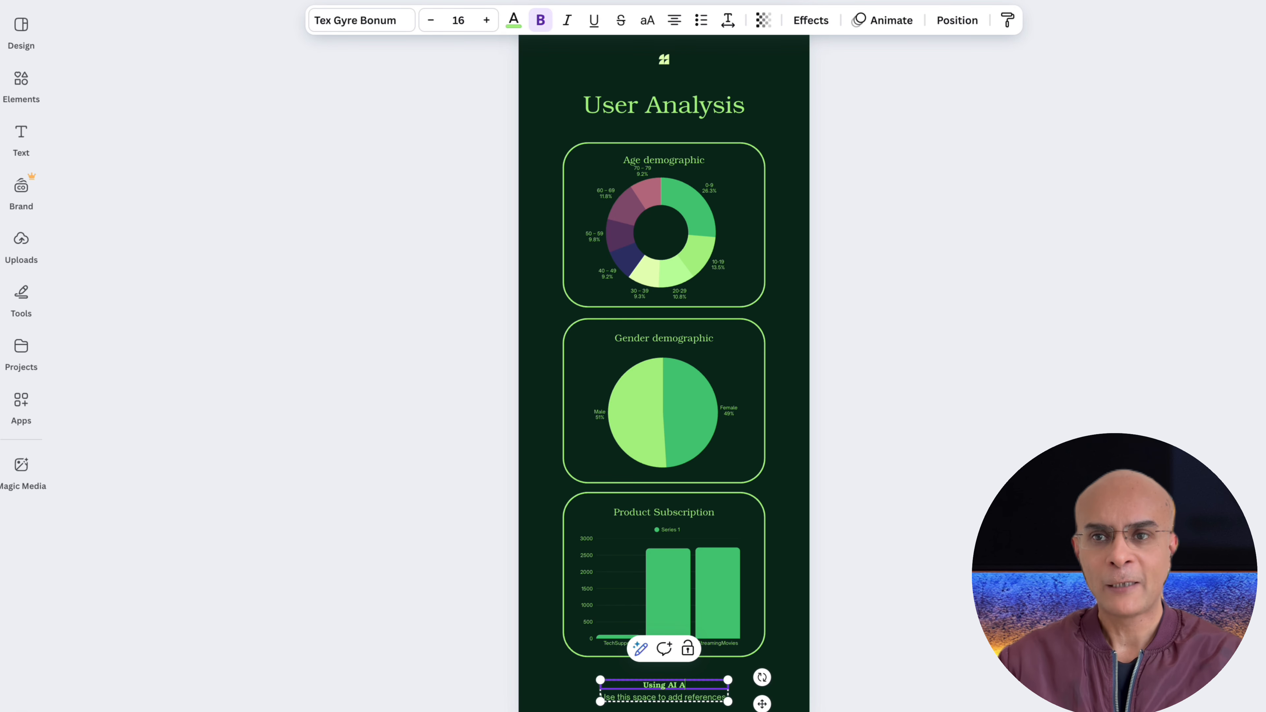
type("gen")
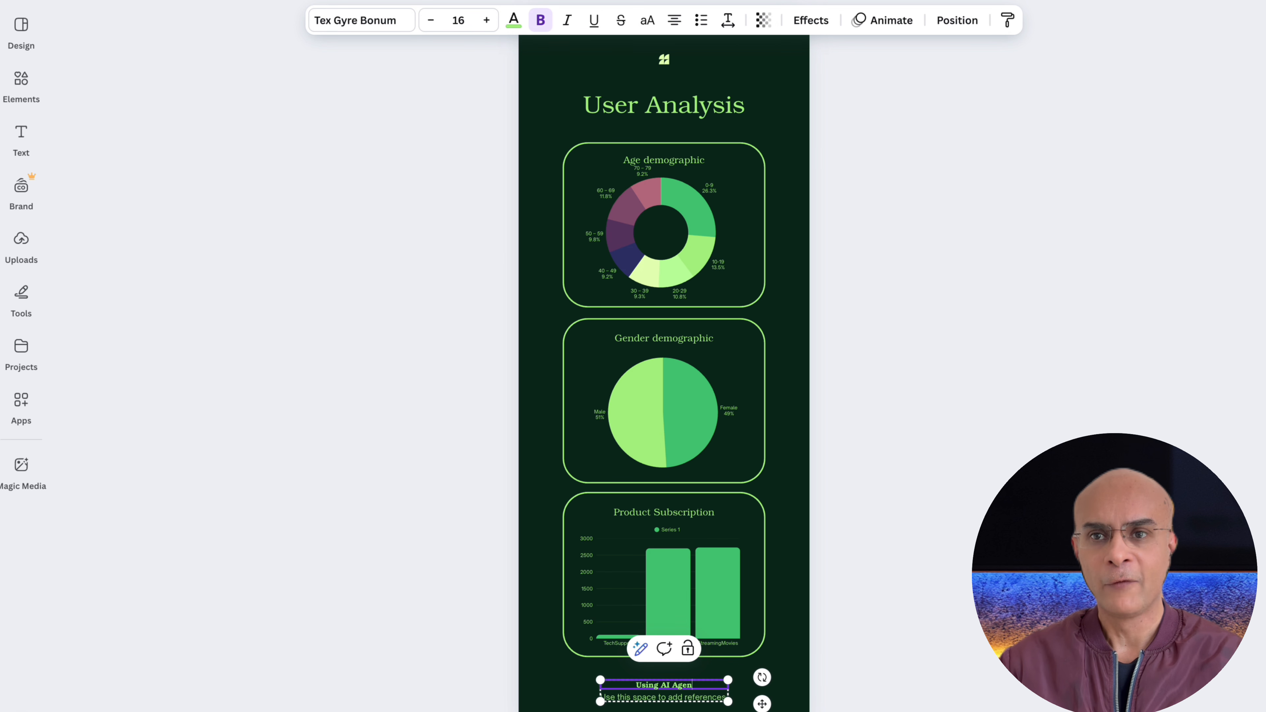
type("t")
left_click(937, 593)
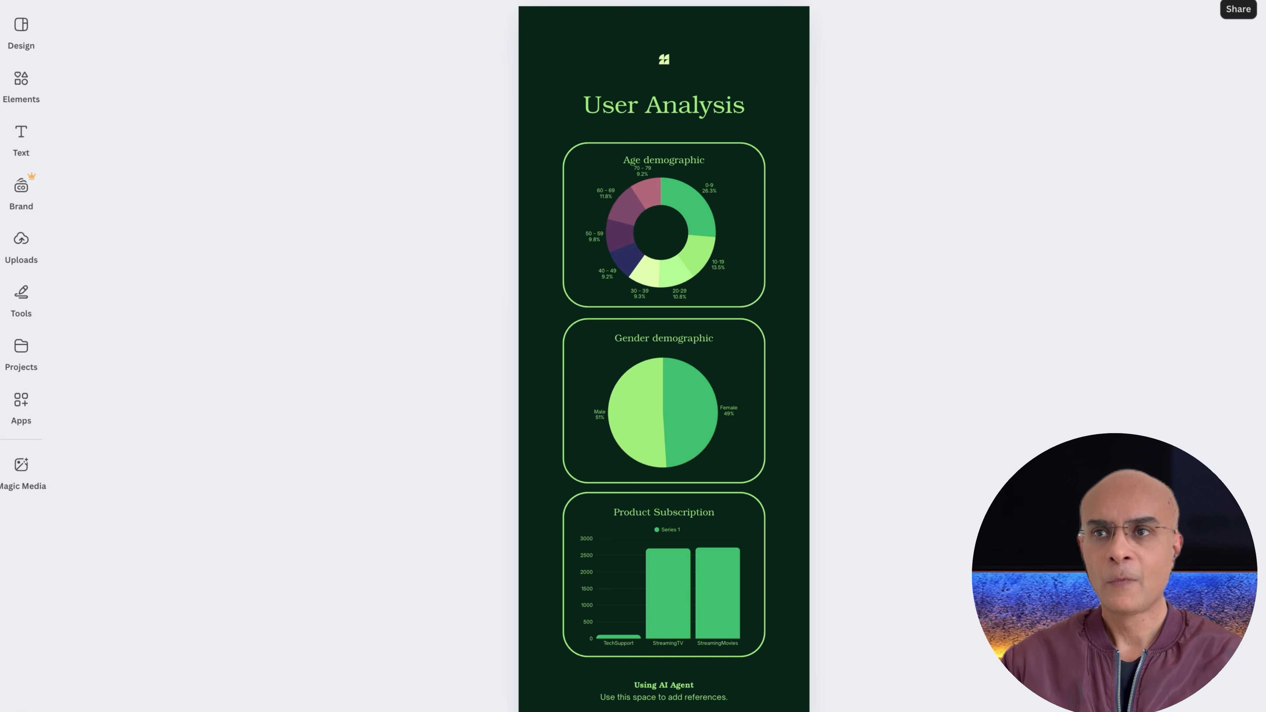
Step: Download the infographic as PDF Print with the RGB colour profile and look through the age and gender charts in the exported file
left_click(1238, 3)
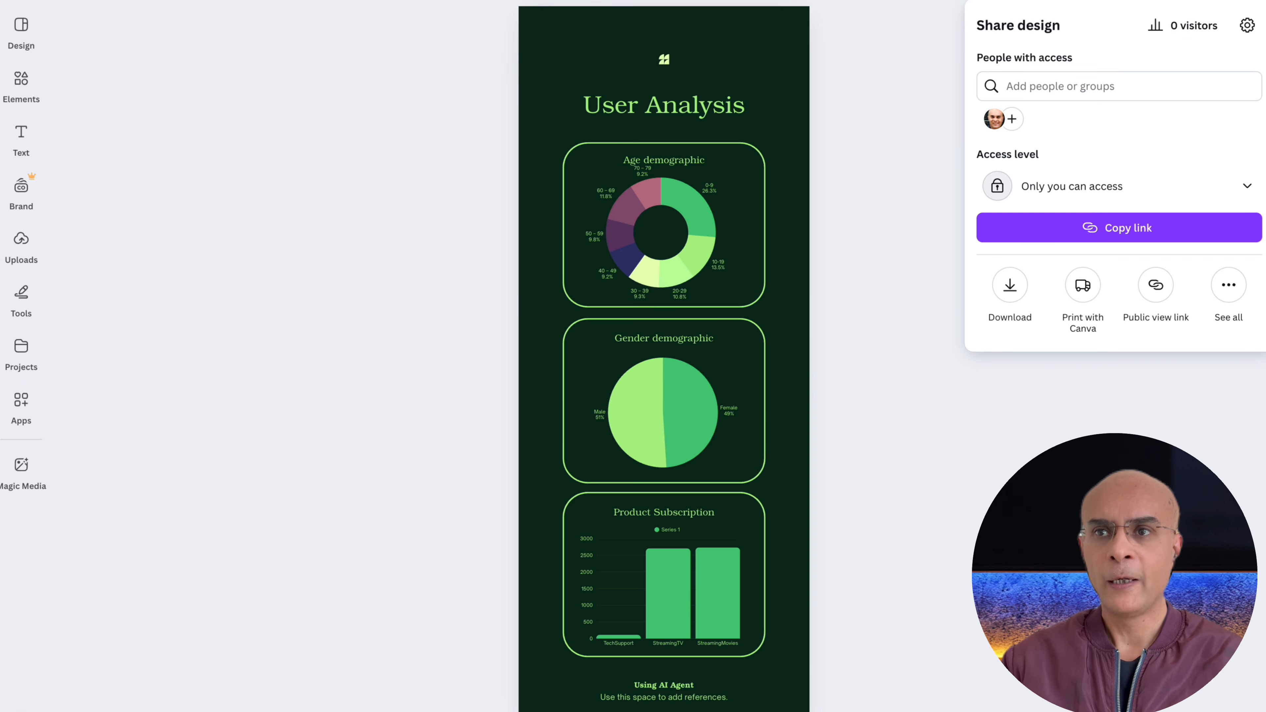
left_click(1011, 286)
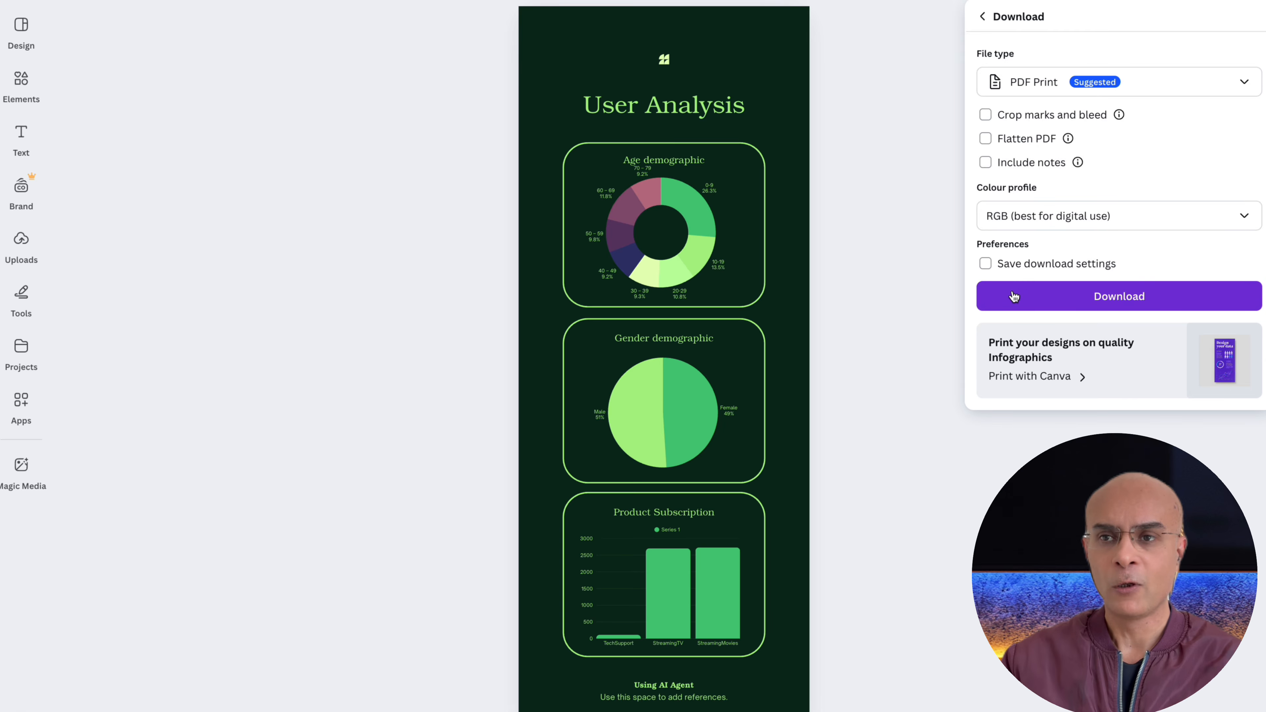
left_click(1017, 295)
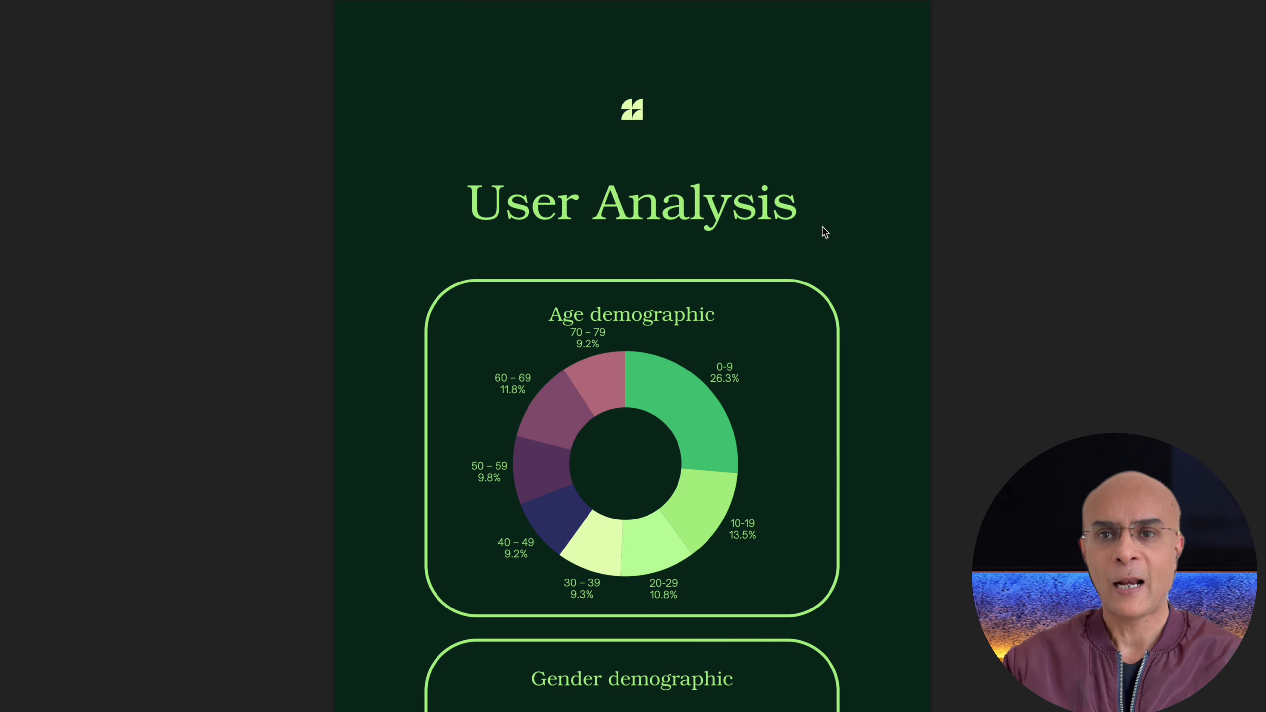
scroll(937, 276, "down", 2)
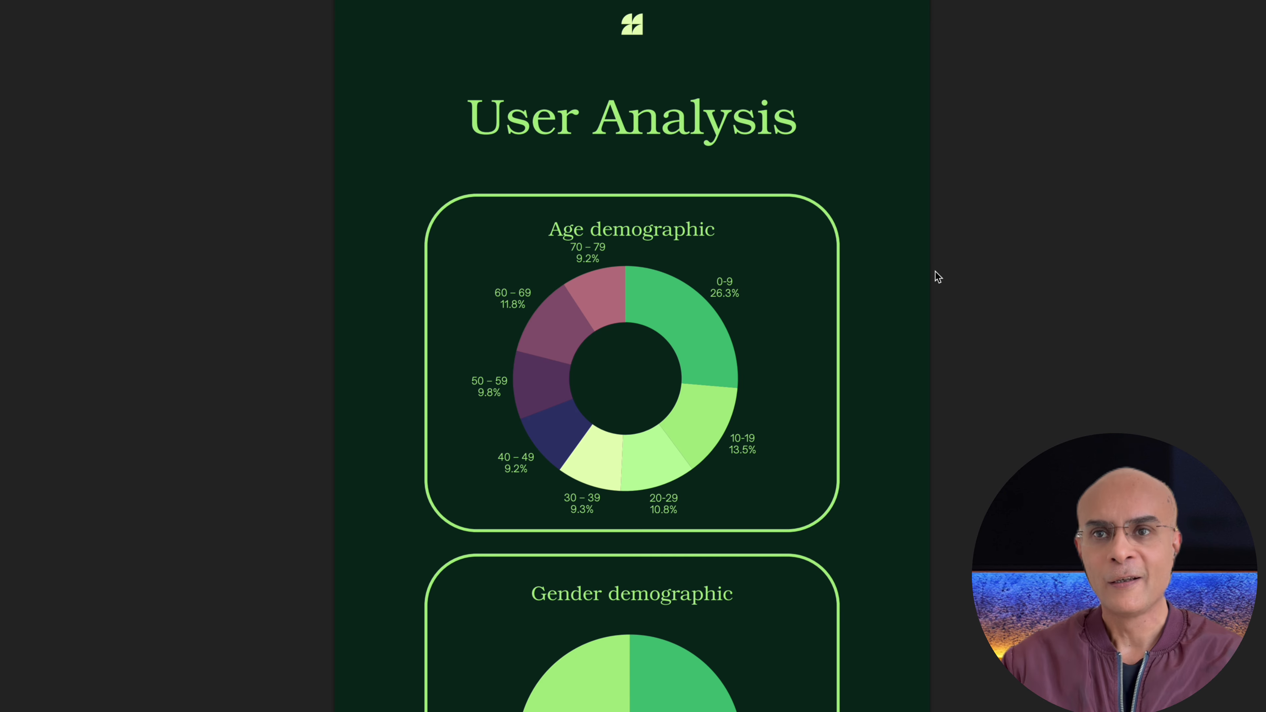
scroll(935, 272, "down", 1)
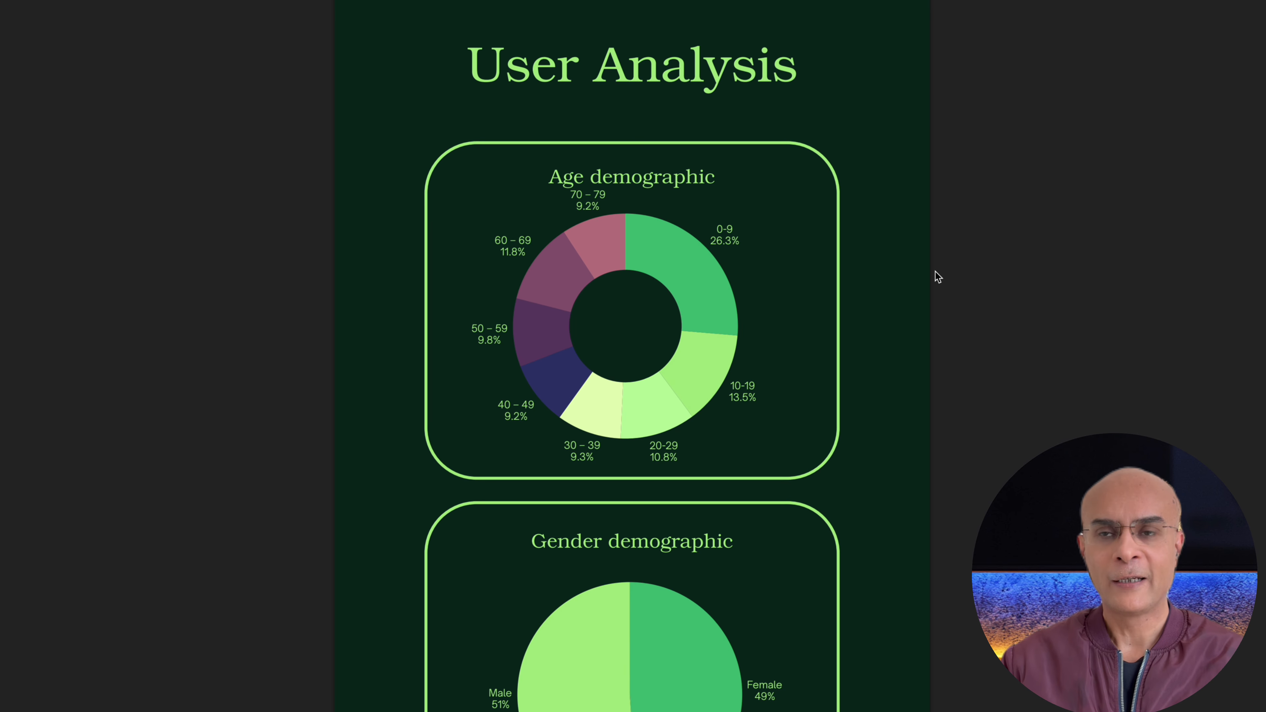
scroll(935, 272, "down", 1)
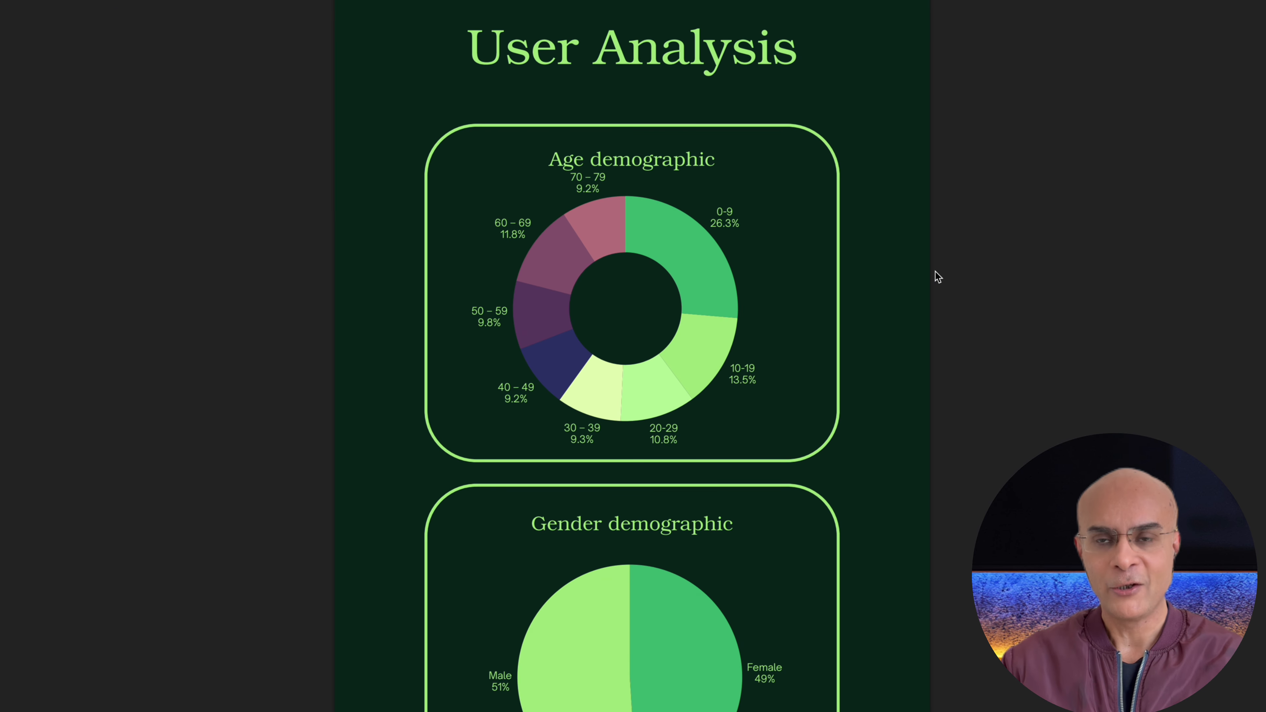